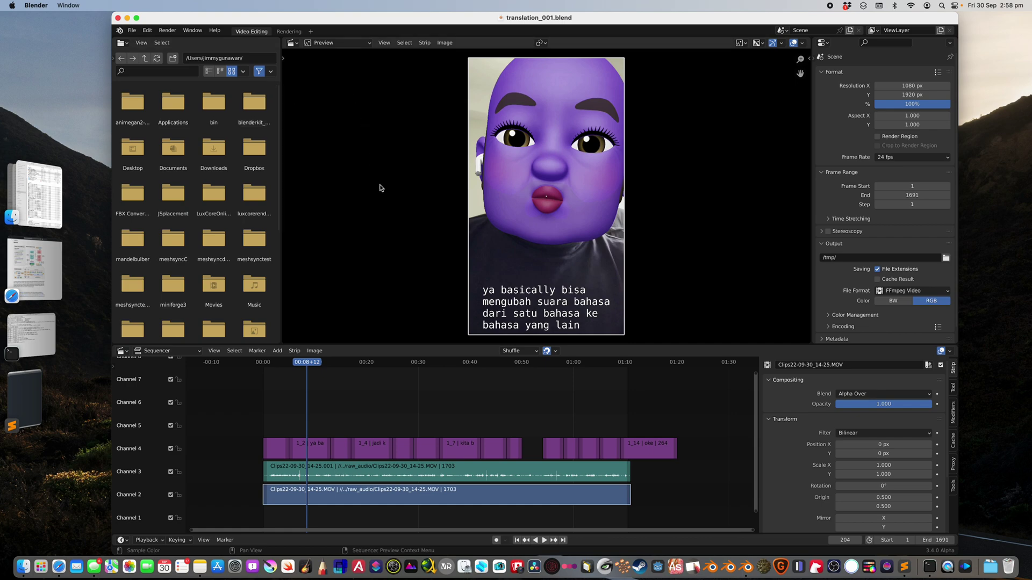
Step: Play the vertical video from a later point, then scrub to about 15 seconds and stop
left_click(327, 364)
key("space")
left_click_drag(345, 364, 432, 365)
key("space")
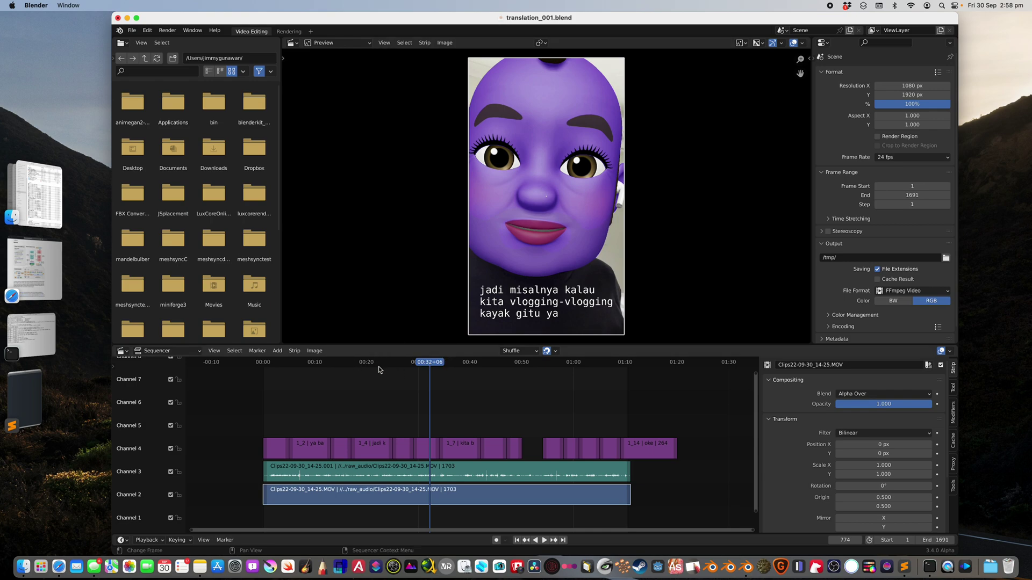
Step: Replay from about 5 seconds, jump to about 11 seconds, then bring Safari forward
left_click(291, 364)
key("space")
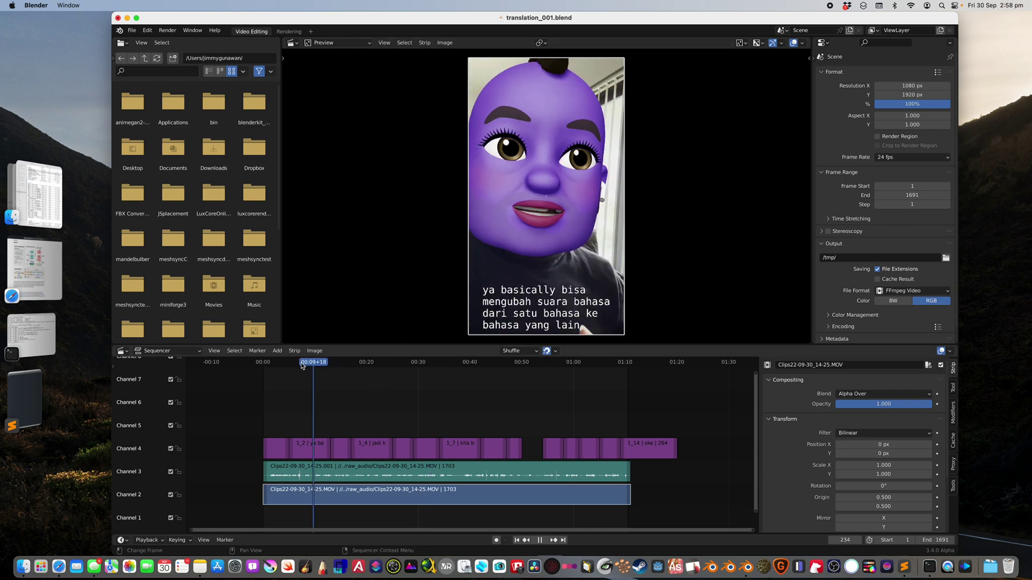
key("space")
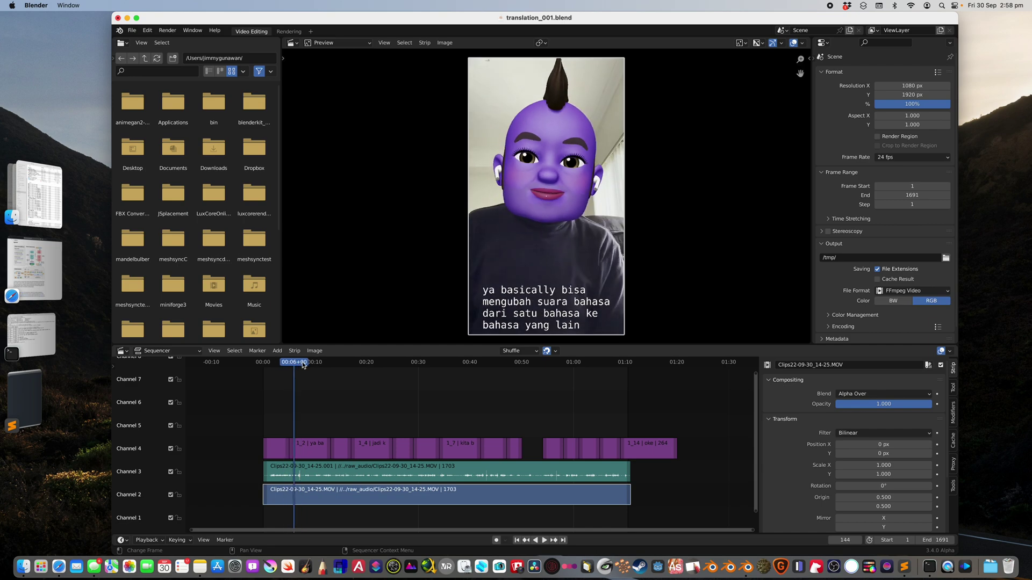
left_click(322, 363)
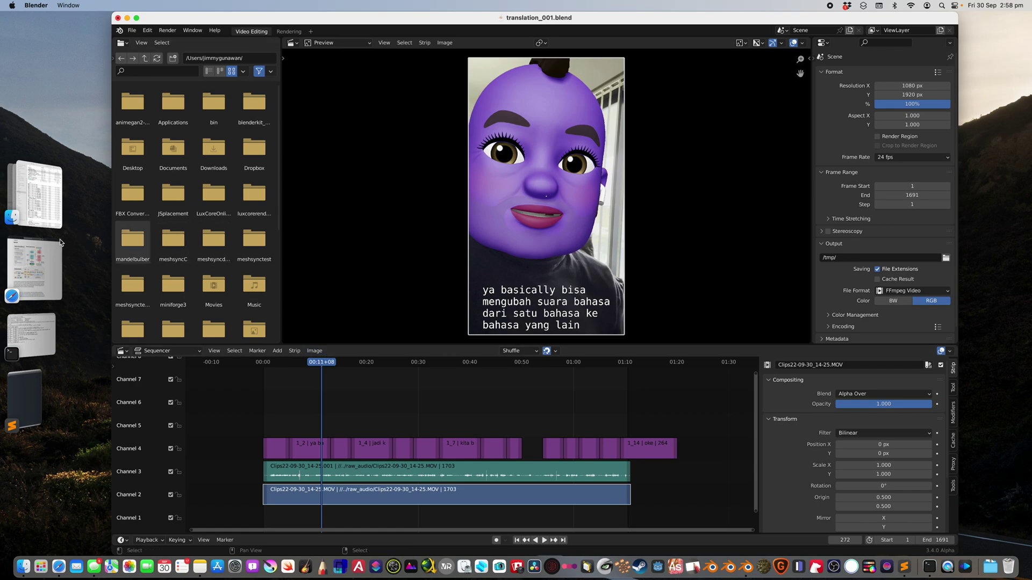
left_click(56, 263)
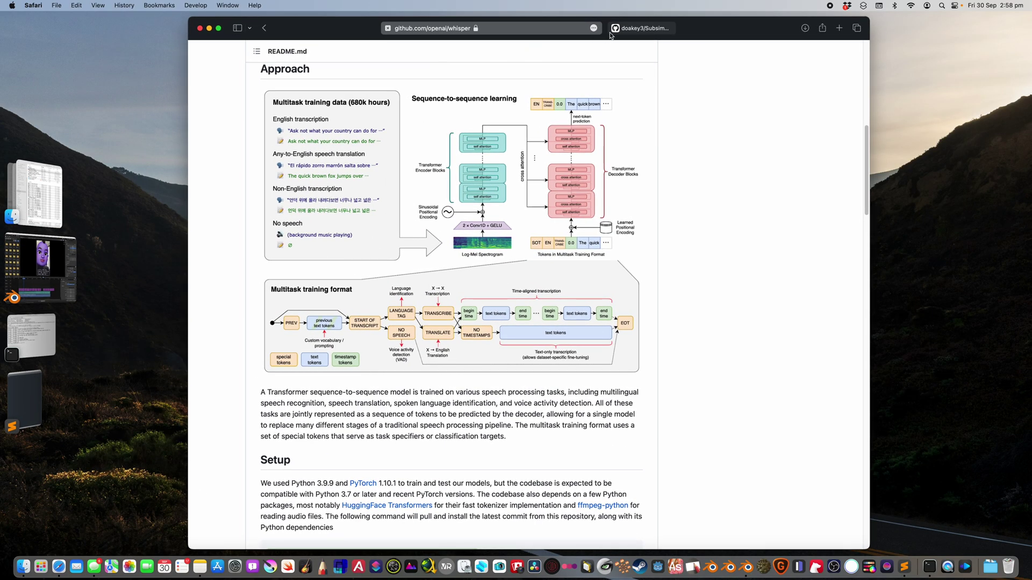
Step: Switch to the doakey3/Subsimport tab and scroll down through its README
key("ctrl+Tab")
left_click(442, 134)
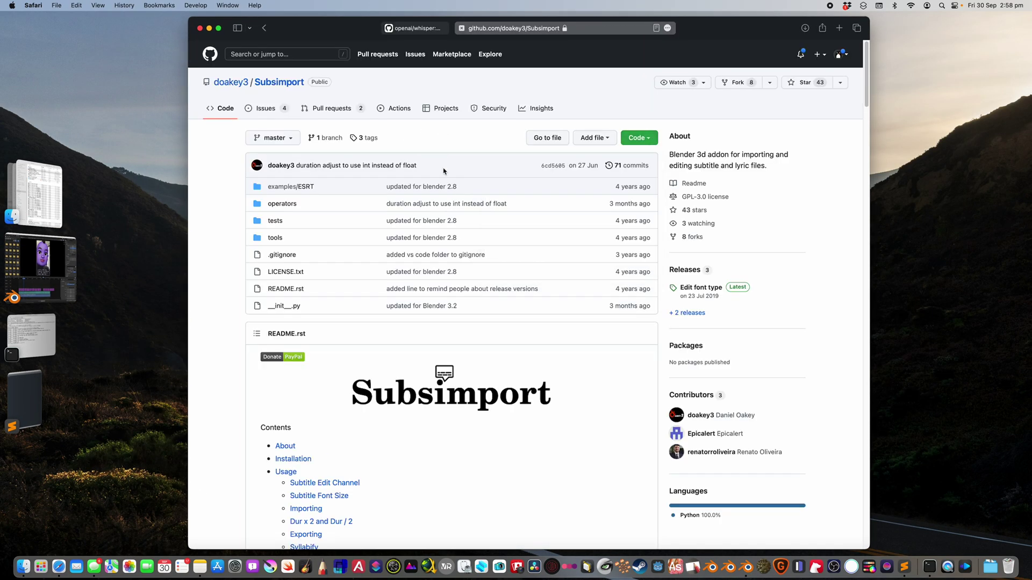
scroll(457, 365, "down", 5)
scroll(464, 386, "down", 7)
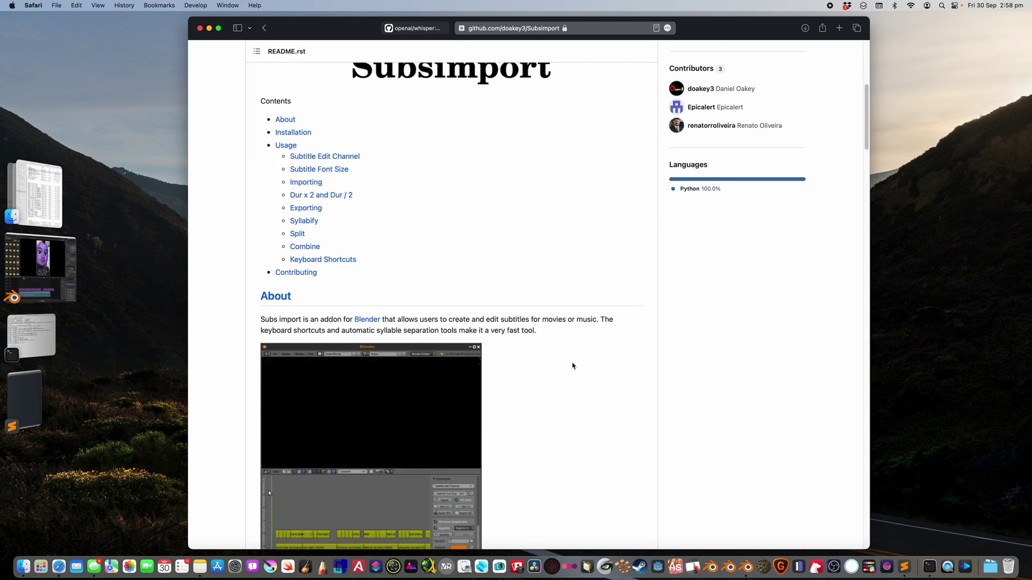
scroll(516, 373, "down", 1)
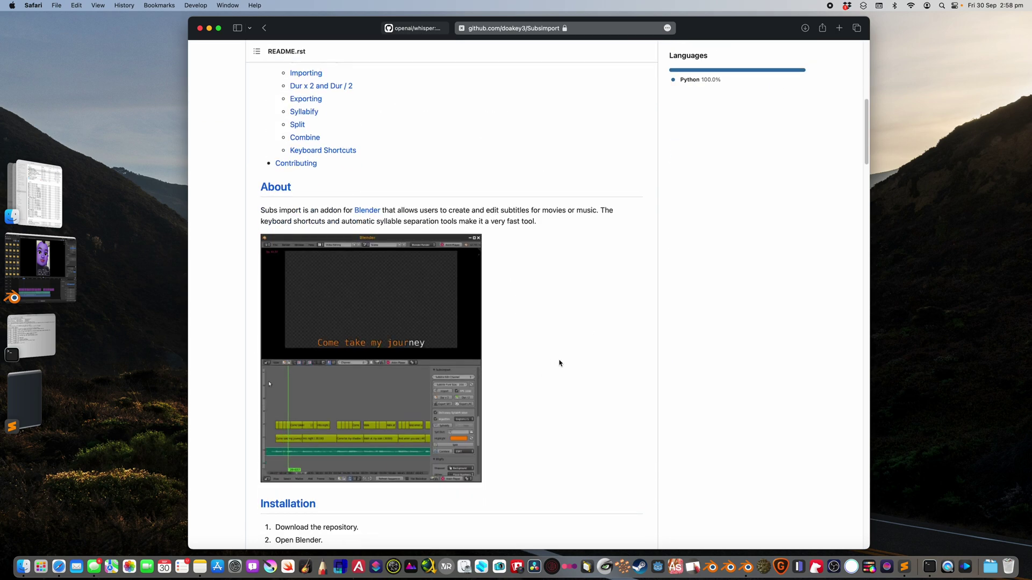
scroll(607, 360, "down", 3)
Step: Return to the openai/whisper tab, back at the top of the page
scroll(608, 367, "up", 10)
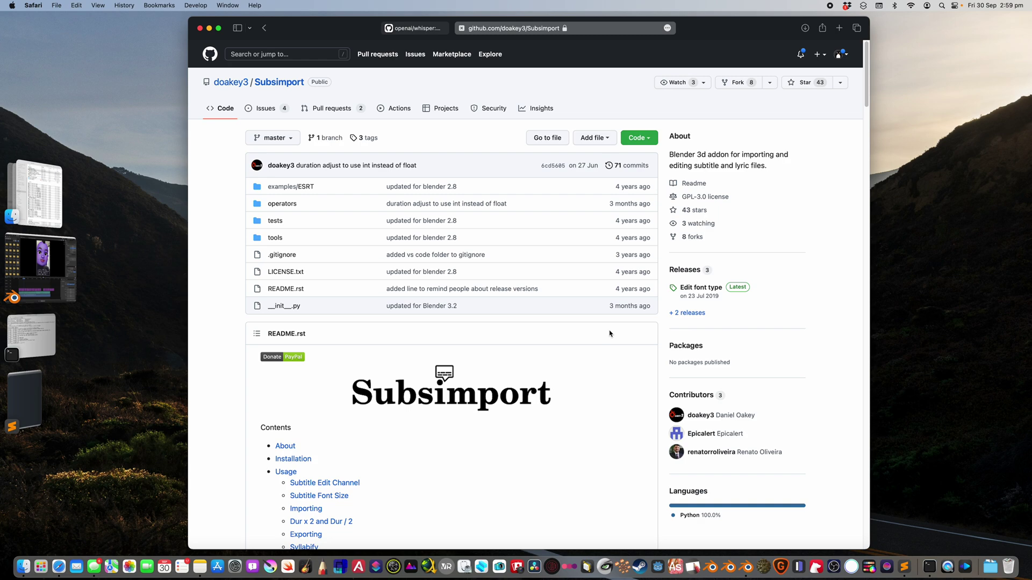
left_click(389, 28)
scroll(435, 109, "up", 10)
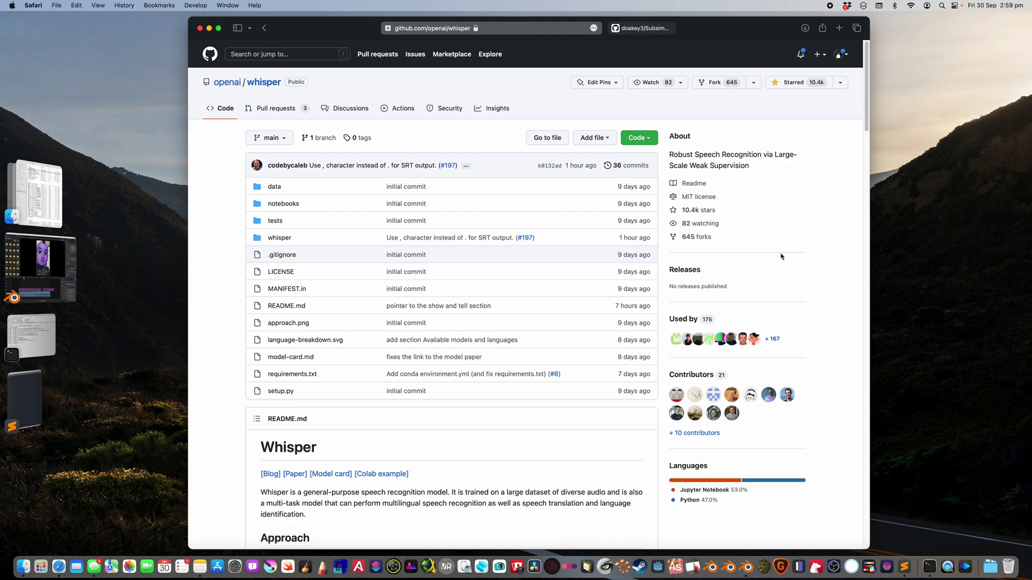
Step: Scroll the Whisper README down to its Setup section
scroll(781, 256, "down", 10)
scroll(750, 297, "down", 6)
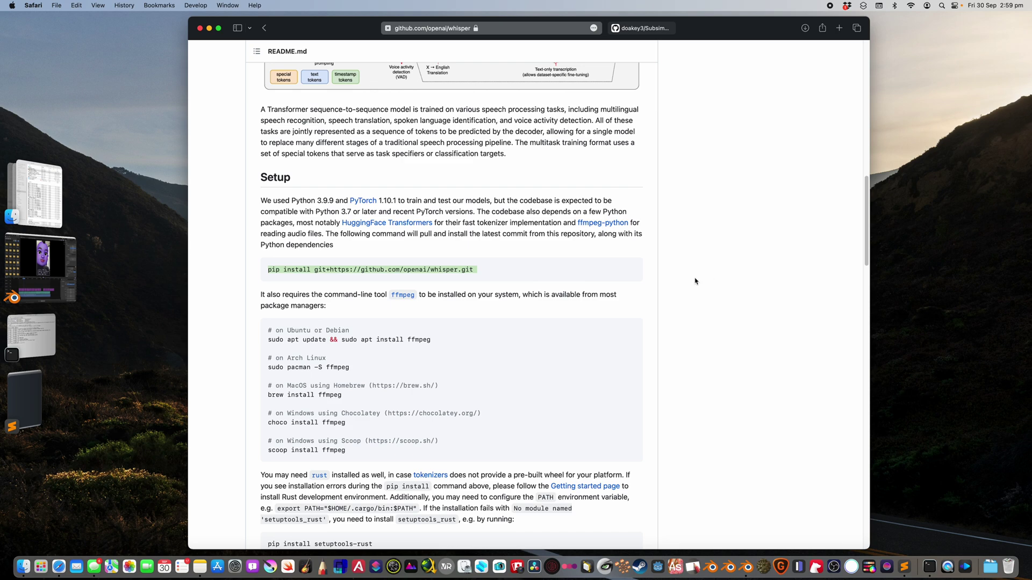
scroll(695, 307, "down", 1)
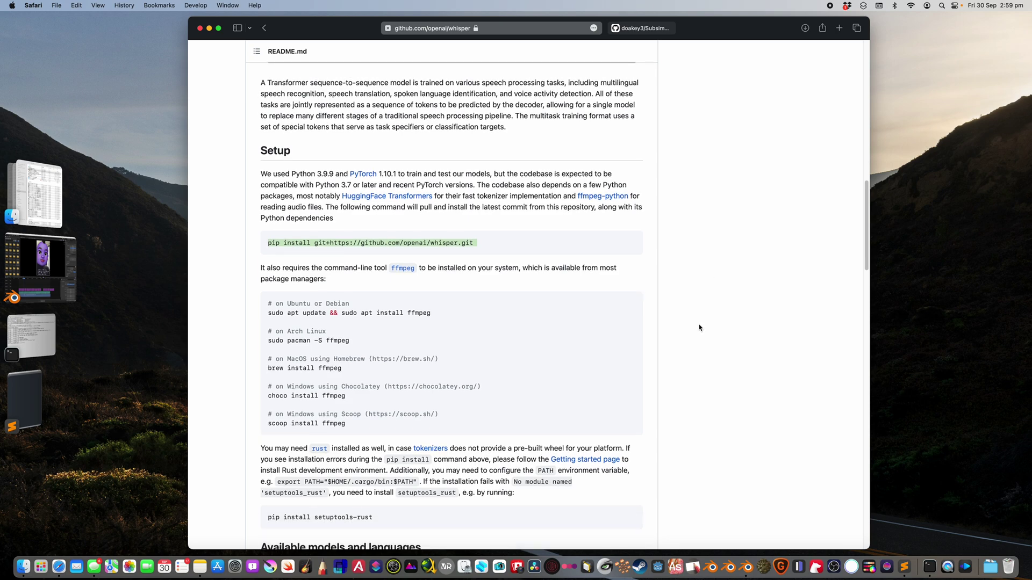
scroll(699, 327, "down", 4)
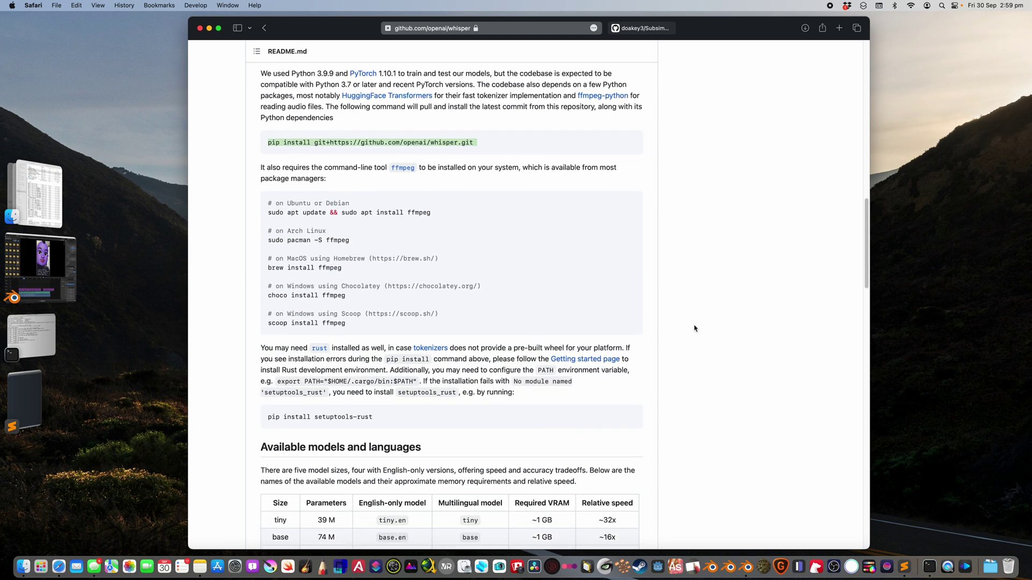
scroll(694, 329, "down", 4)
scroll(678, 328, "up", 15)
scroll(673, 321, "up", 5)
scroll(673, 317, "down", 4)
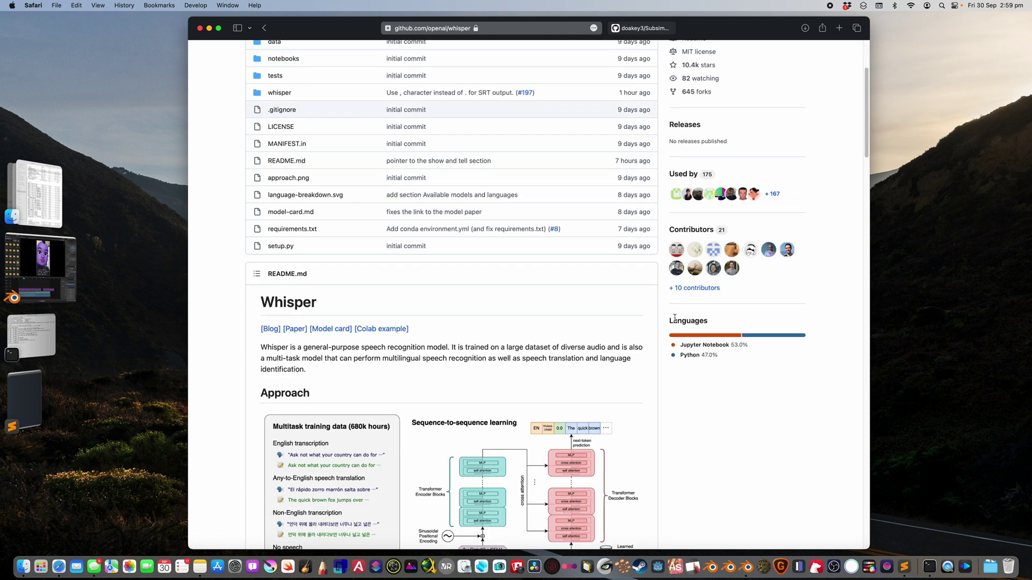
scroll(673, 315, "down", 8)
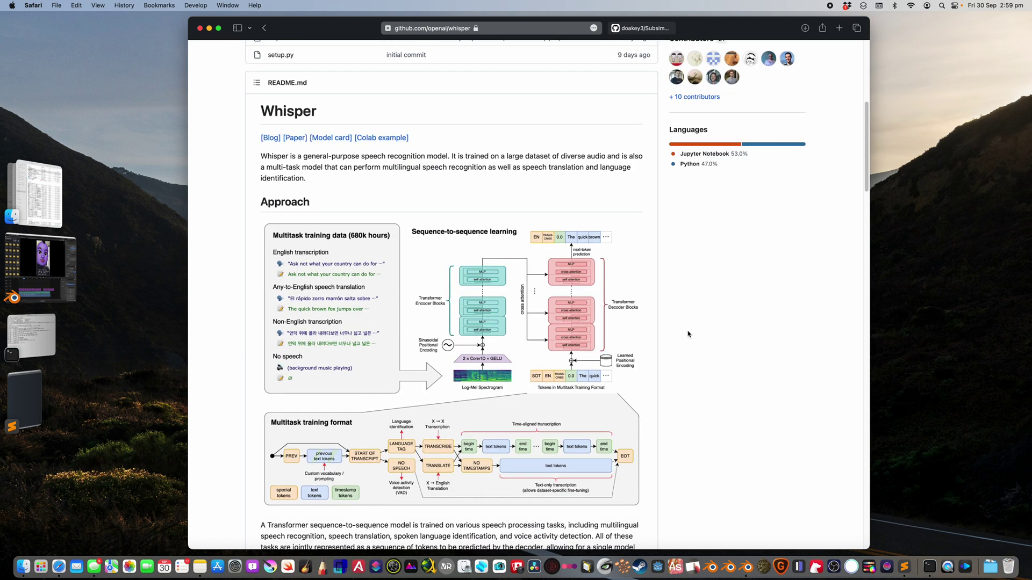
scroll(694, 349, "down", 7)
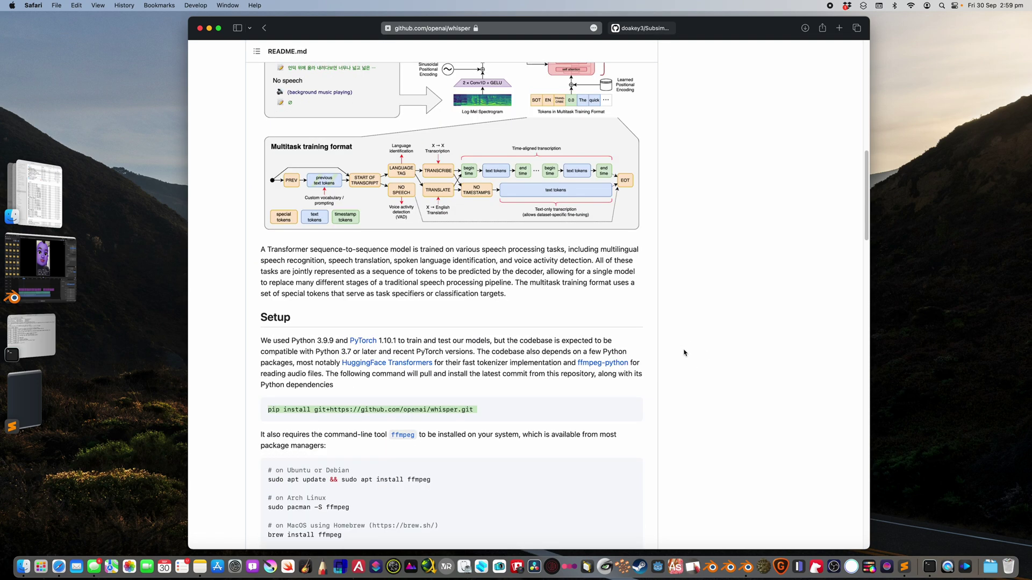
scroll(666, 357, "down", 2)
Step: Highlight the pip install command line for Whisper
left_click(490, 380)
left_click_drag(630, 377, 269, 378)
scroll(263, 371, "down", 2)
scroll(274, 355, "down", 1)
left_click(274, 346)
double_click(274, 346)
left_click_drag(273, 346, 484, 348)
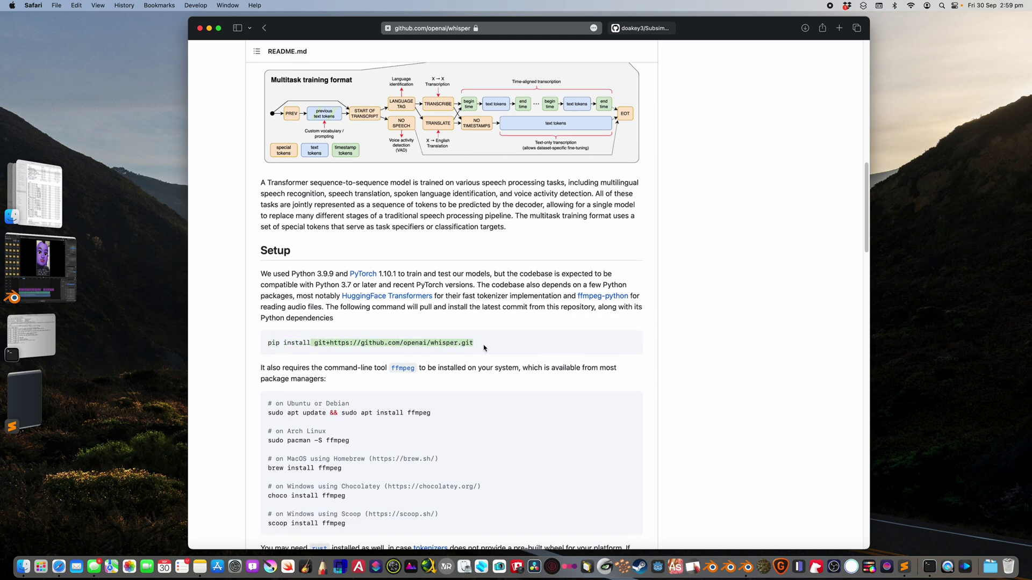
scroll(486, 347, "down", 1)
left_click(487, 345)
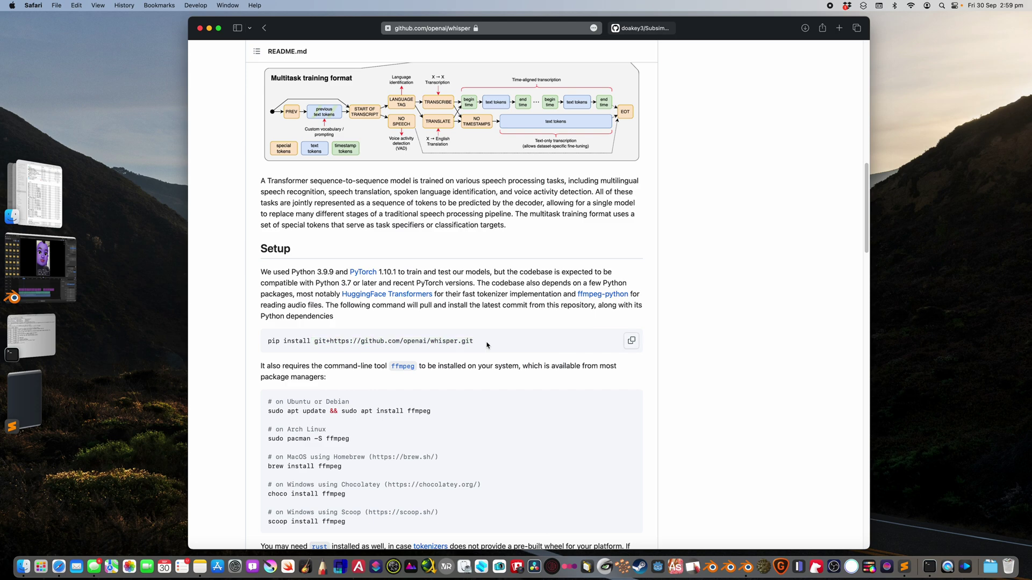
Step: Select the ffmpeg install commands, then deselect them
scroll(487, 345, "down", 3)
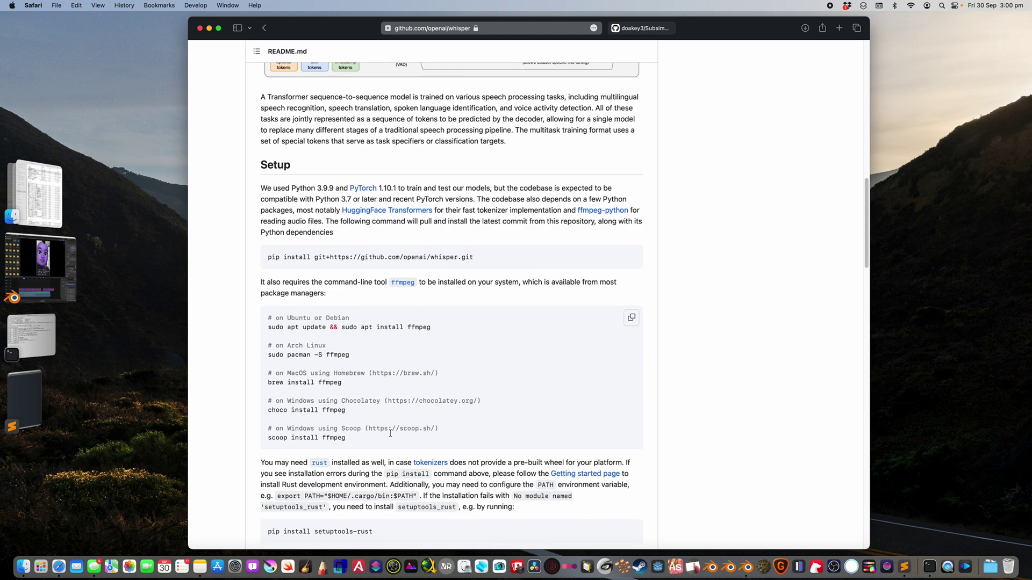
scroll(409, 419, "down", 1)
left_click_drag(384, 429, 332, 344)
left_click(264, 313)
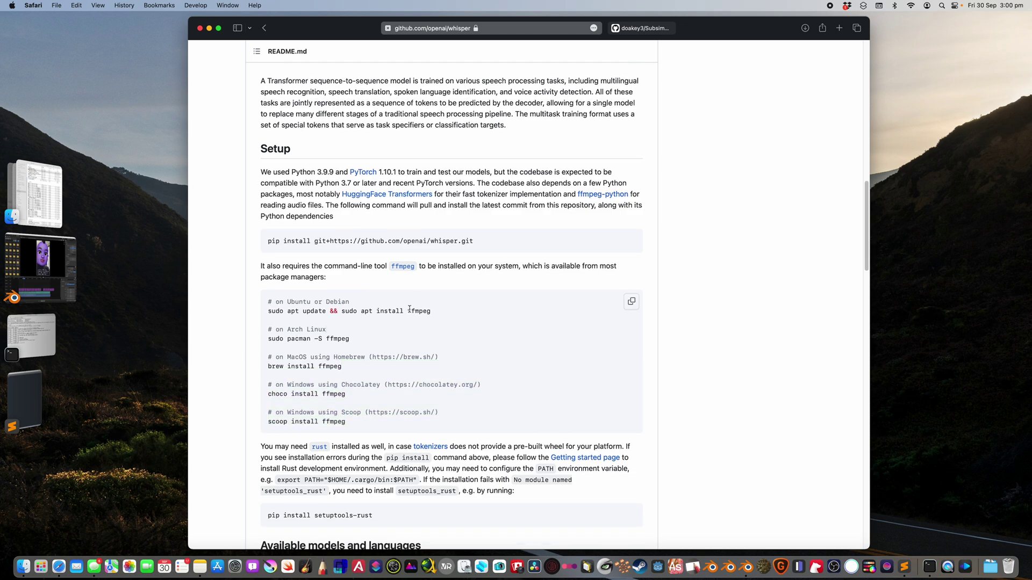
Step: Scroll past the model table down to the per-language WER chart
scroll(462, 299, "down", 1)
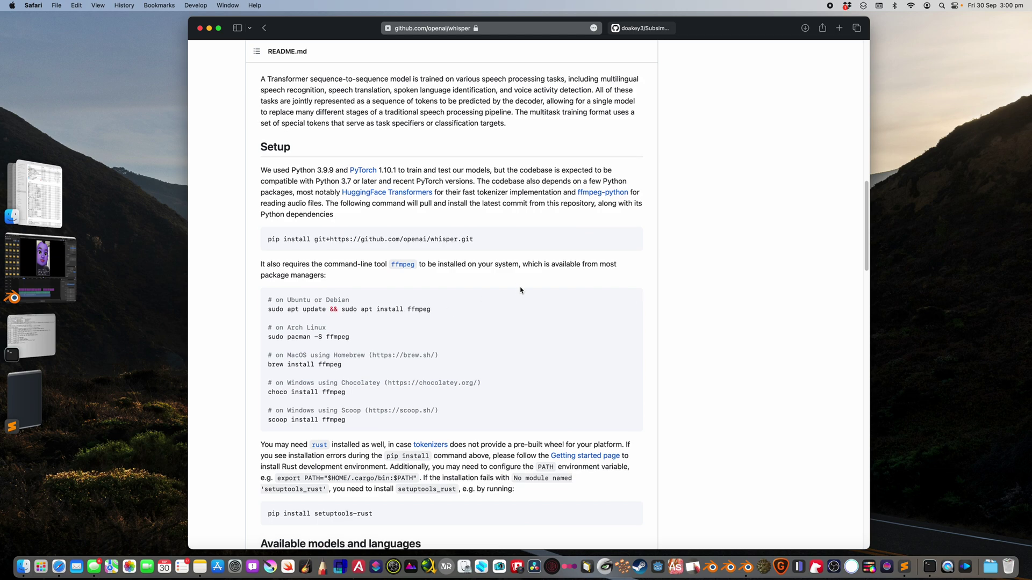
scroll(522, 296, "down", 1)
scroll(533, 315, "down", 15)
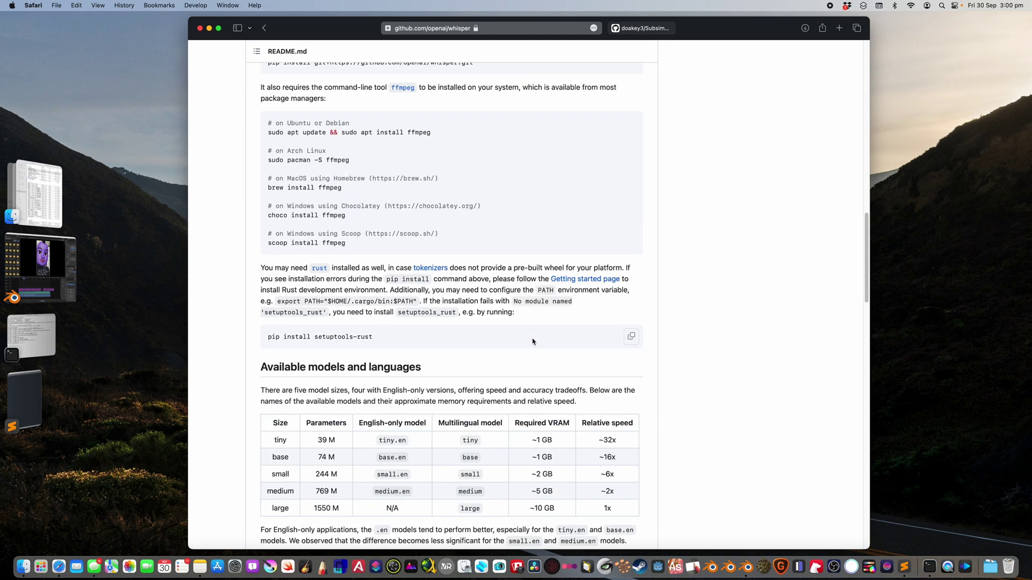
scroll(558, 357, "down", 8)
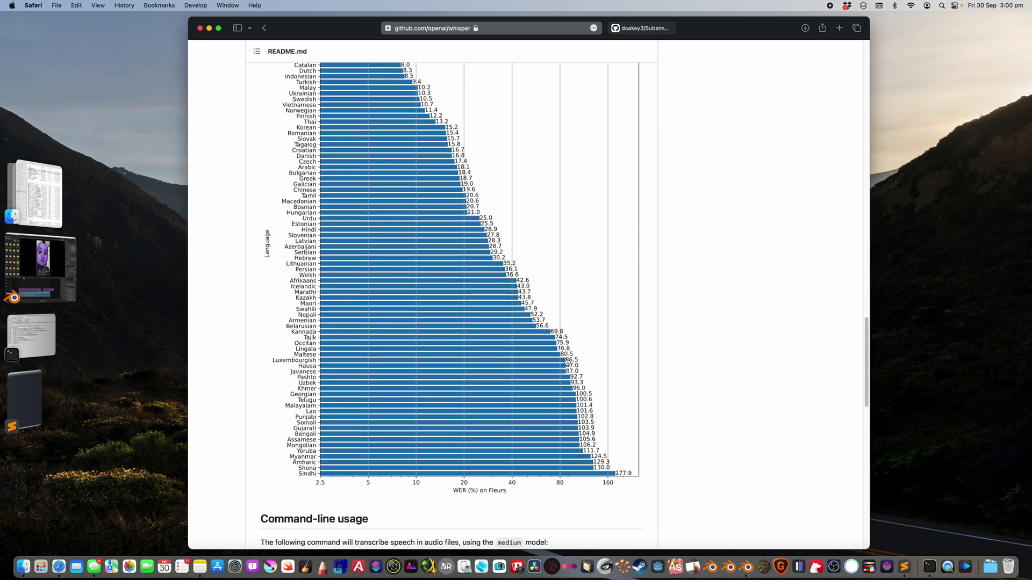
Step: Highlight the Command-line usage instructions and the word whisper in the first command
left_click_drag(866, 374, 863, 415)
scroll(476, 325, "down", 1)
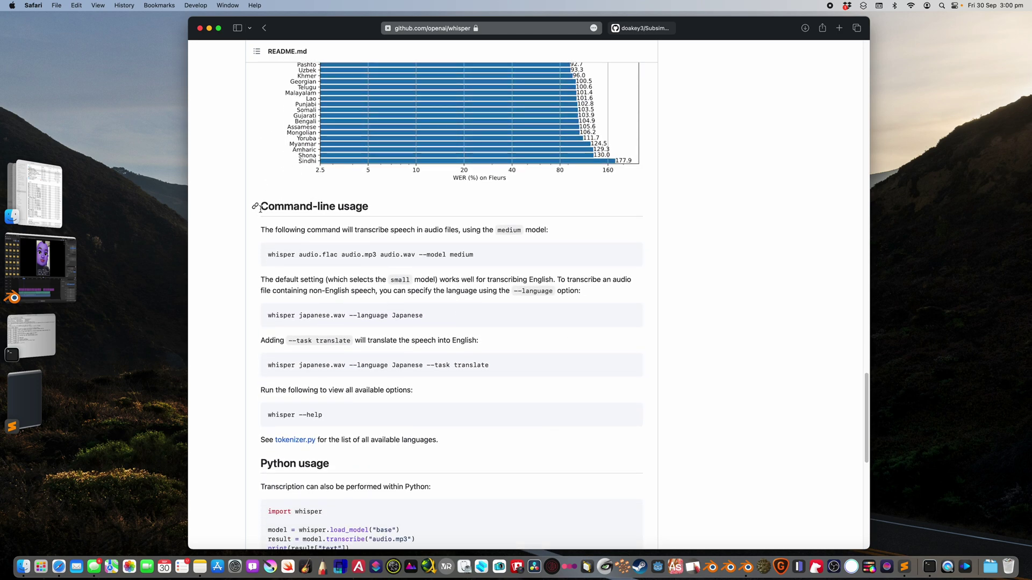
left_click_drag(262, 207, 470, 347)
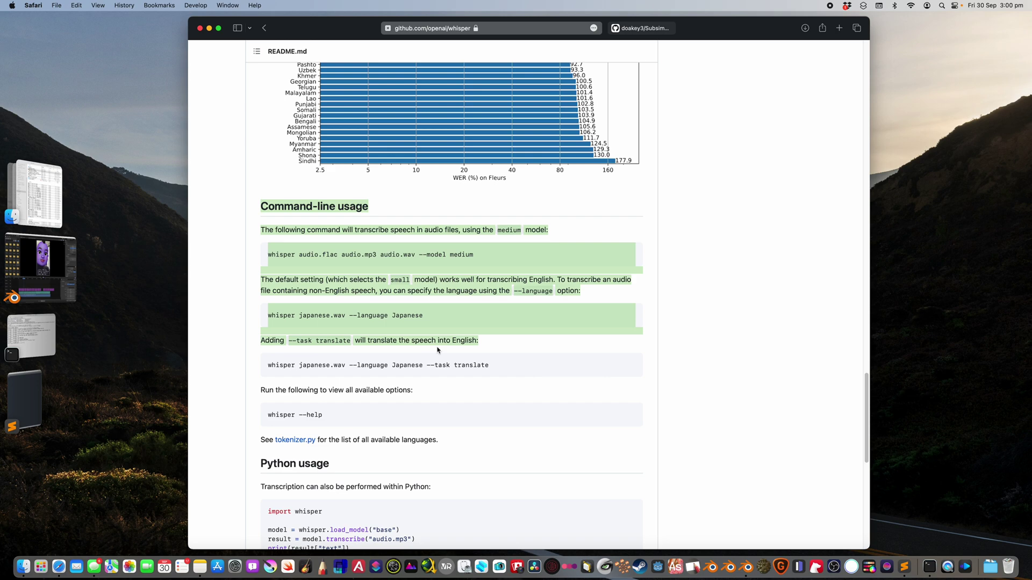
scroll(443, 343, "down", 1)
double_click(289, 223)
left_click(290, 223)
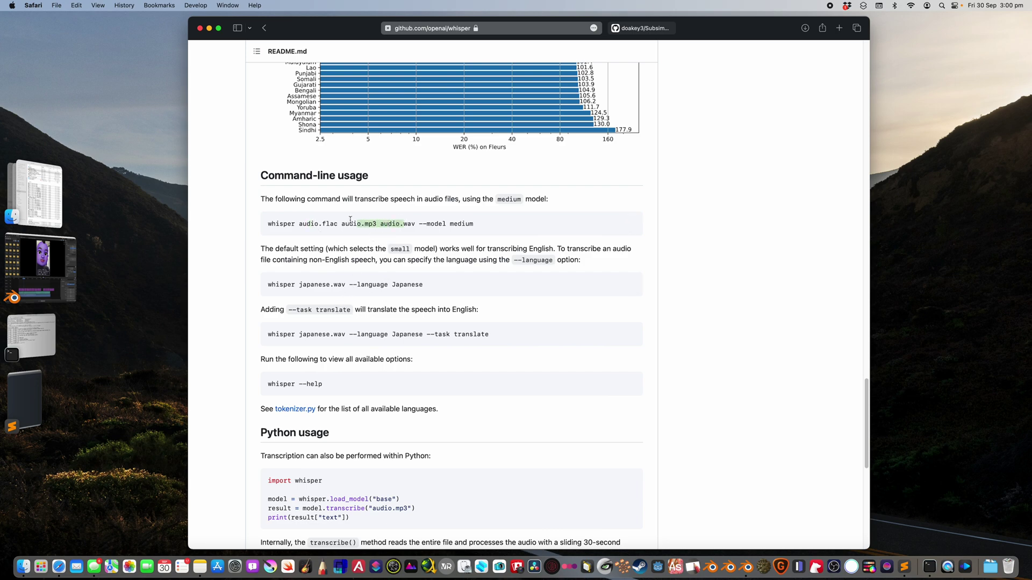
Step: Highlight the --model medium and --language Japanese options in the example commands
scroll(485, 205, "down", 2)
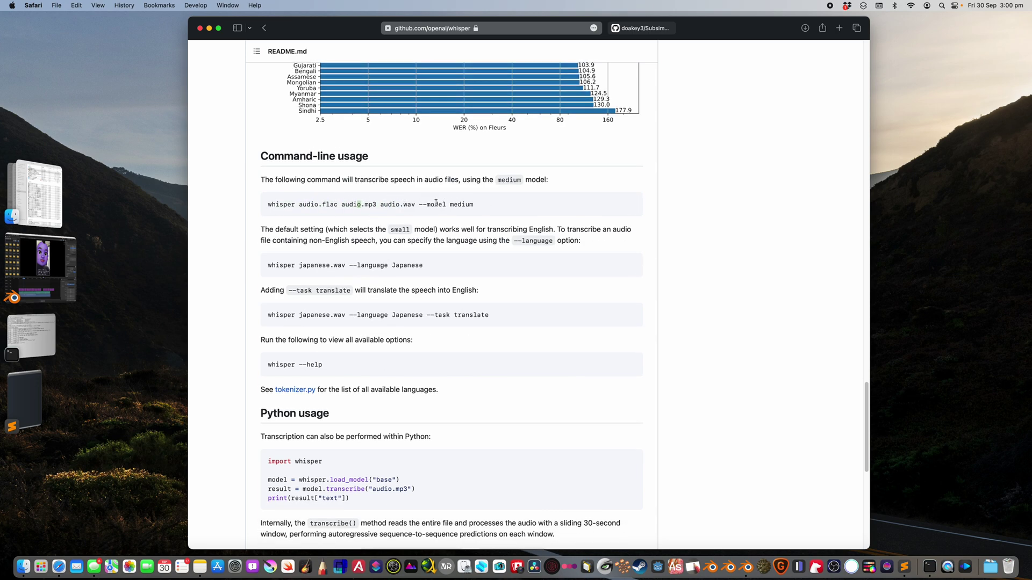
left_click_drag(421, 204, 474, 204)
scroll(483, 204, "down", 1)
left_click_drag(349, 263, 429, 269)
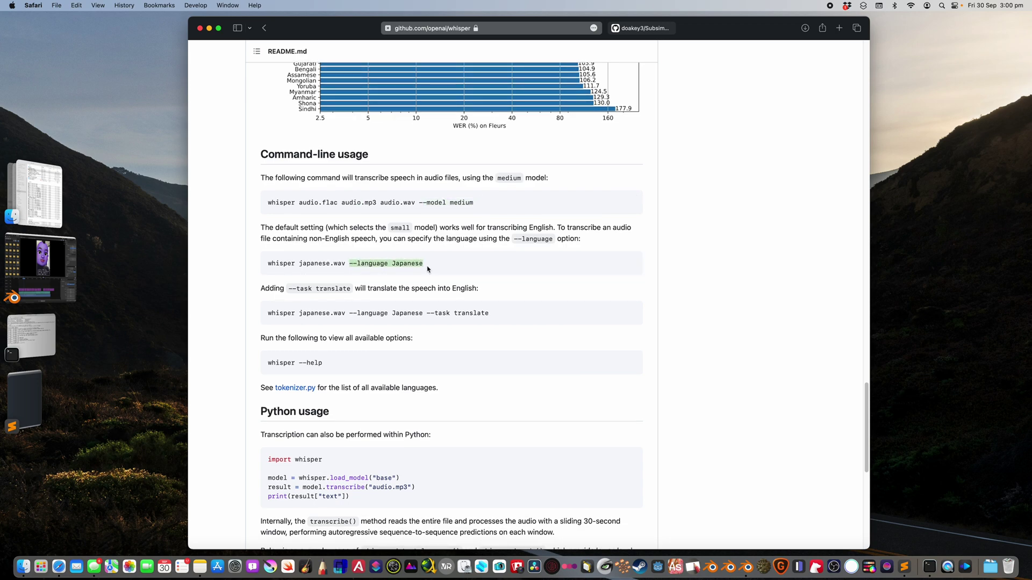
scroll(445, 272, "down", 3)
left_click(366, 283)
left_click_drag(366, 283, 418, 283)
scroll(387, 237, "down", 1)
left_click(420, 234)
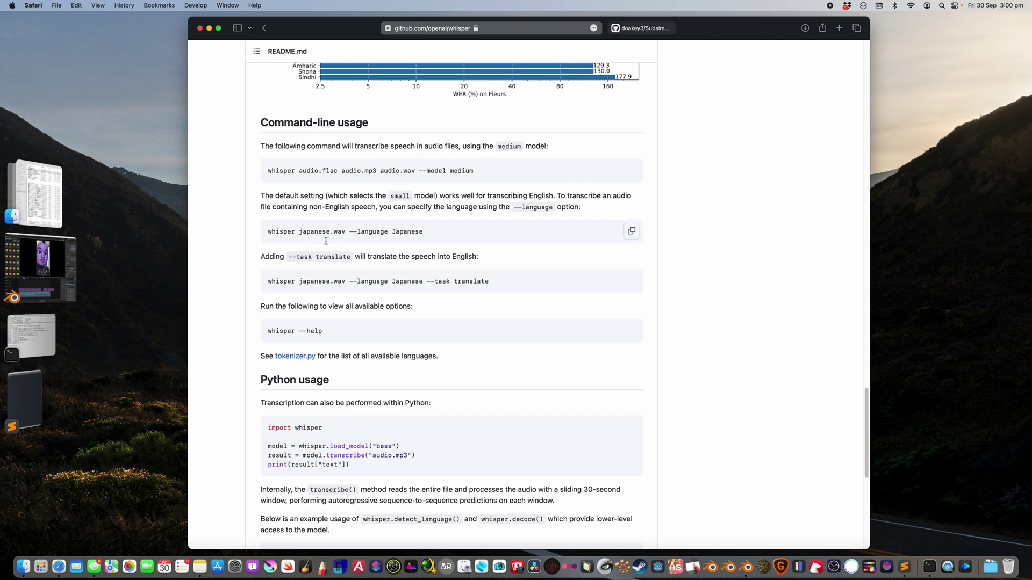
scroll(293, 239, "down", 2)
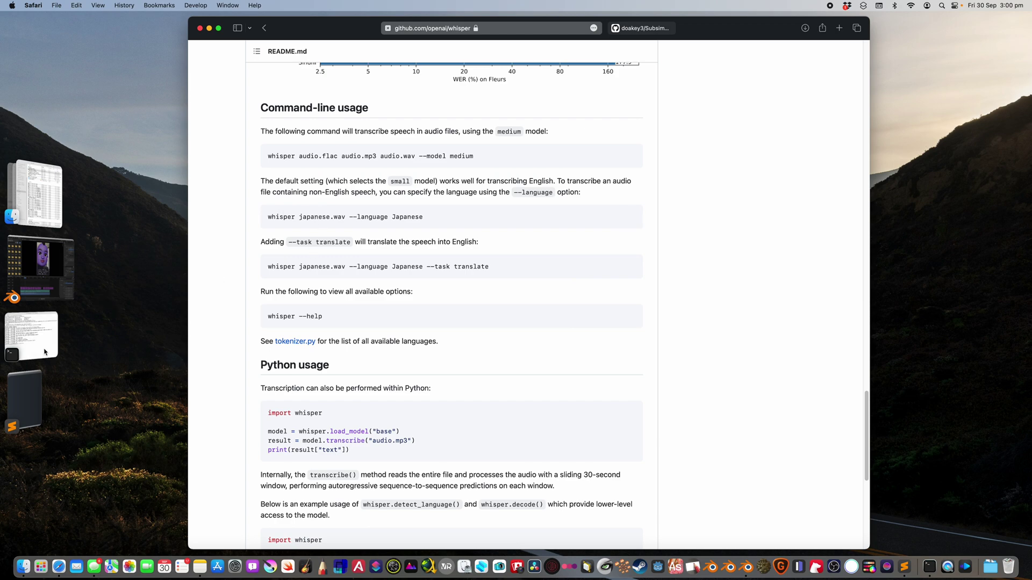
left_click(51, 217)
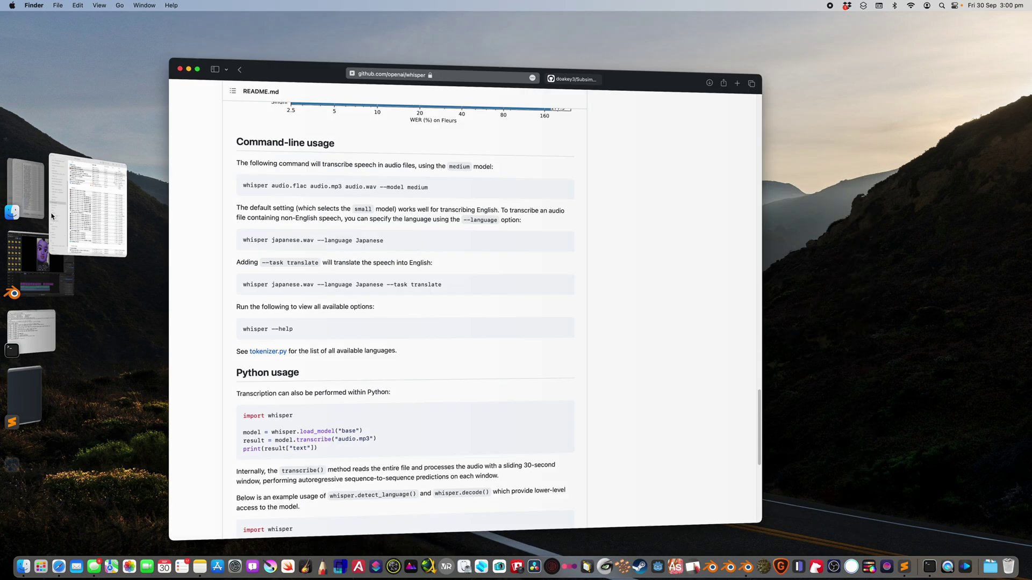
Step: Scrub Blender's timeline later, to about 20 seconds and near the start, then minimize Blender
left_click(55, 223)
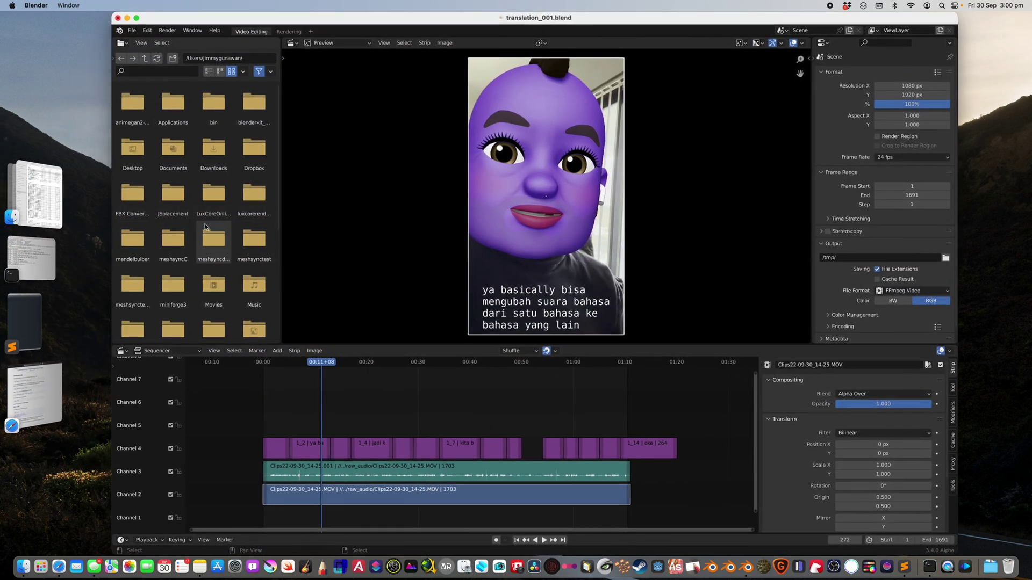
left_click(442, 362)
mouse_move(386, 364)
left_mouse_down()
mouse_move(638, 362)
mouse_move(369, 363)
left_mouse_up()
left_click_drag(304, 364, 291, 366)
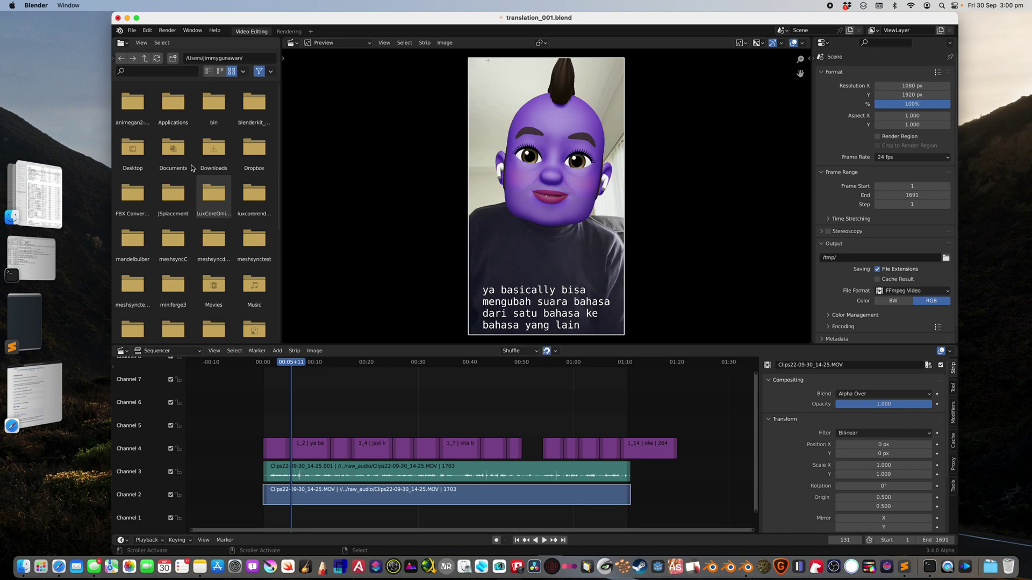
left_click(127, 21)
left_click(34, 156)
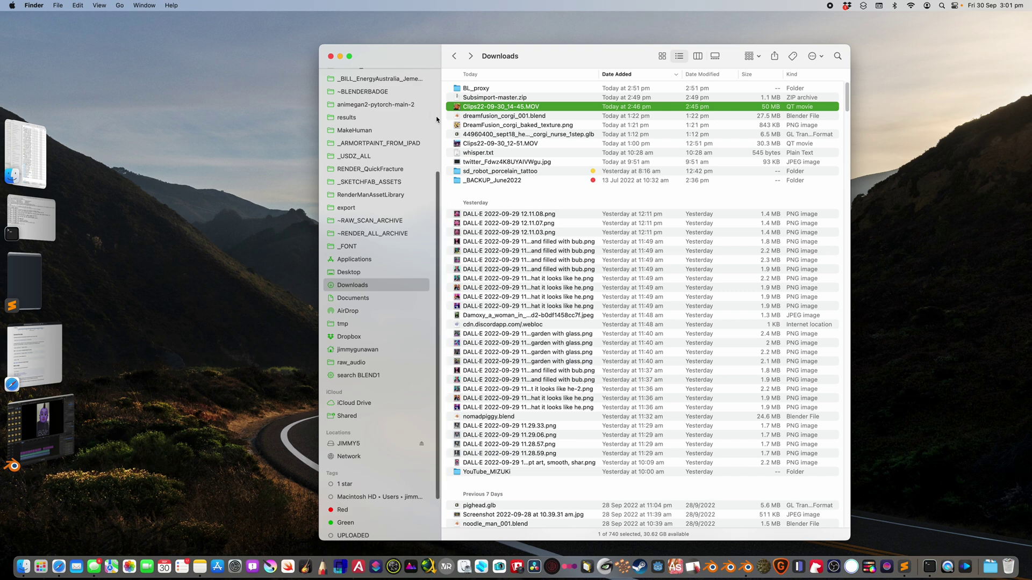
Step: Quick Look Clips22-09-30_14-45.MOV in Downloads, skipping ahead to 00:10
left_click_drag(365, 56, 206, 41)
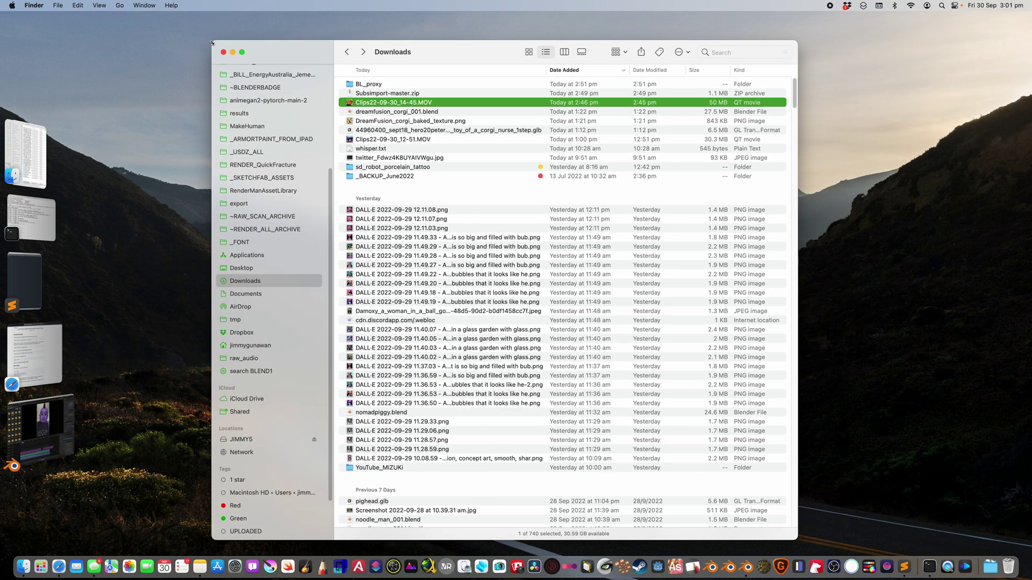
left_click(377, 109)
left_click(383, 104)
key("space")
mouse_move(463, 526)
left_mouse_down()
mouse_move(585, 530)
mouse_move(461, 518)
left_mouse_up()
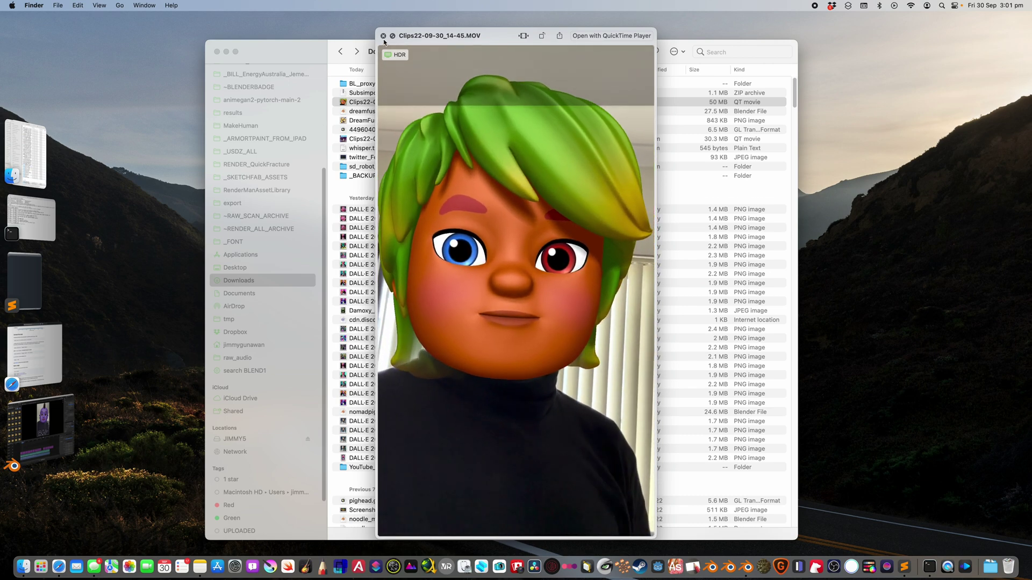
key("space")
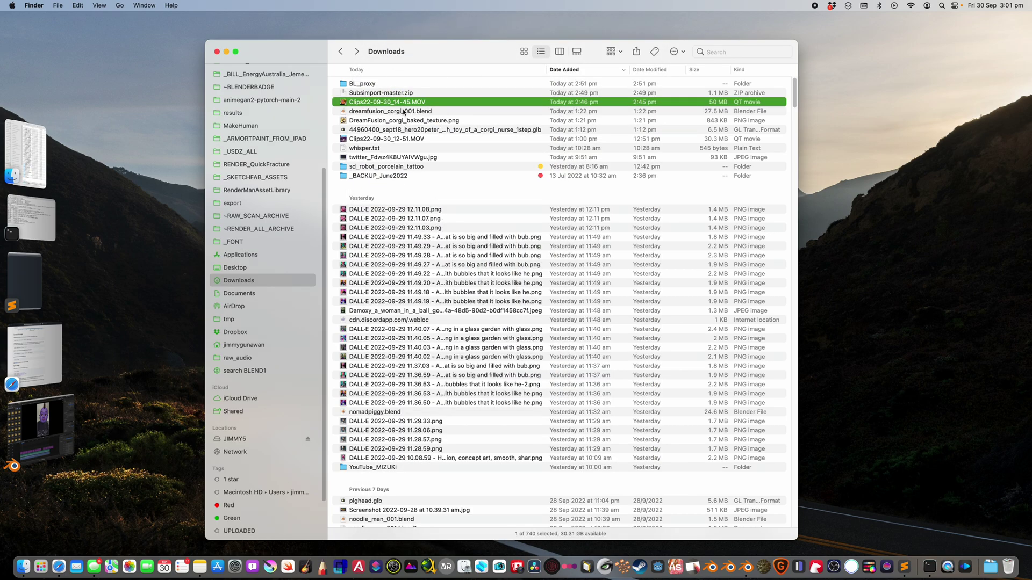
Step: Open Clips22-09-30_14-45.MOV with QuickTime Player
right_click(405, 101)
mouse_move(447, 115)
left_click(574, 116)
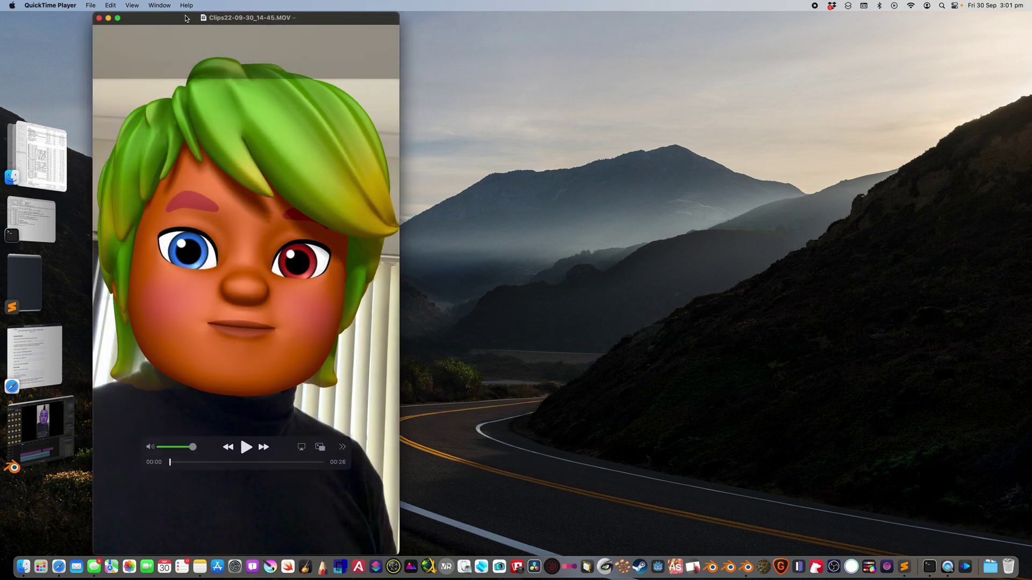
Step: Export the clip as Audio Only to the Desktop as Clips22-09-30_14-45.m4a
left_click(91, 5)
mouse_move(119, 150)
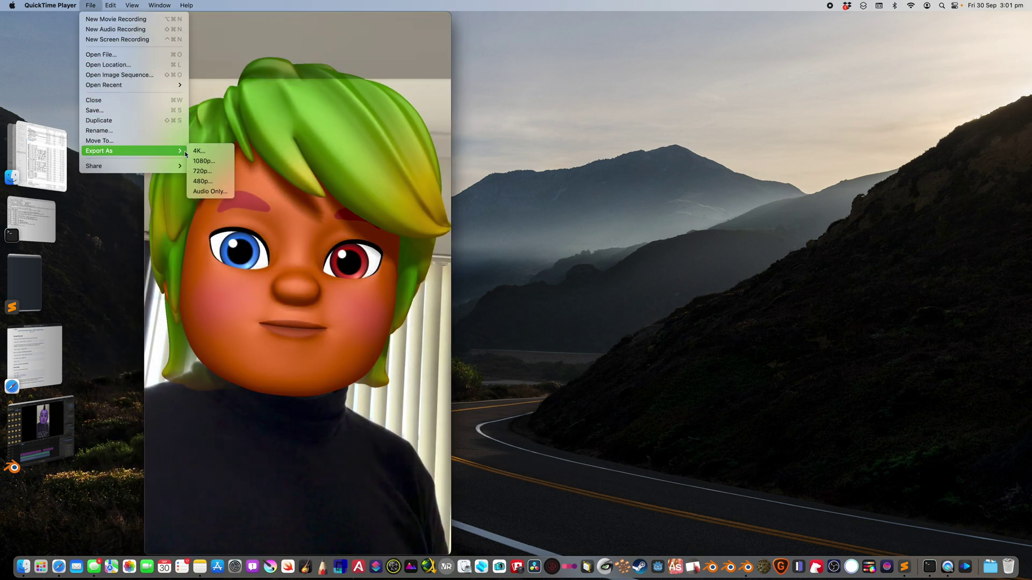
left_click(210, 191)
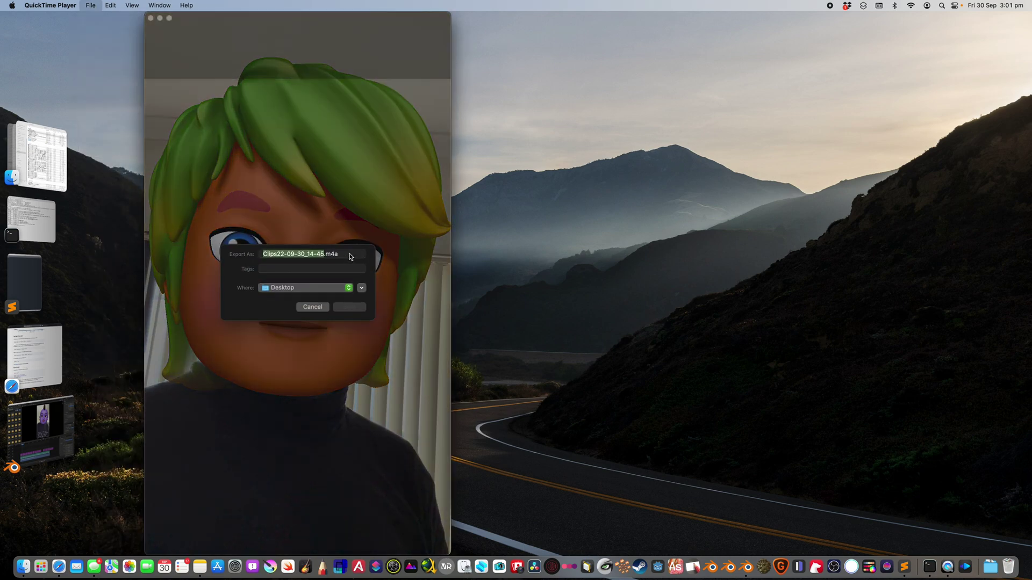
left_click(348, 290)
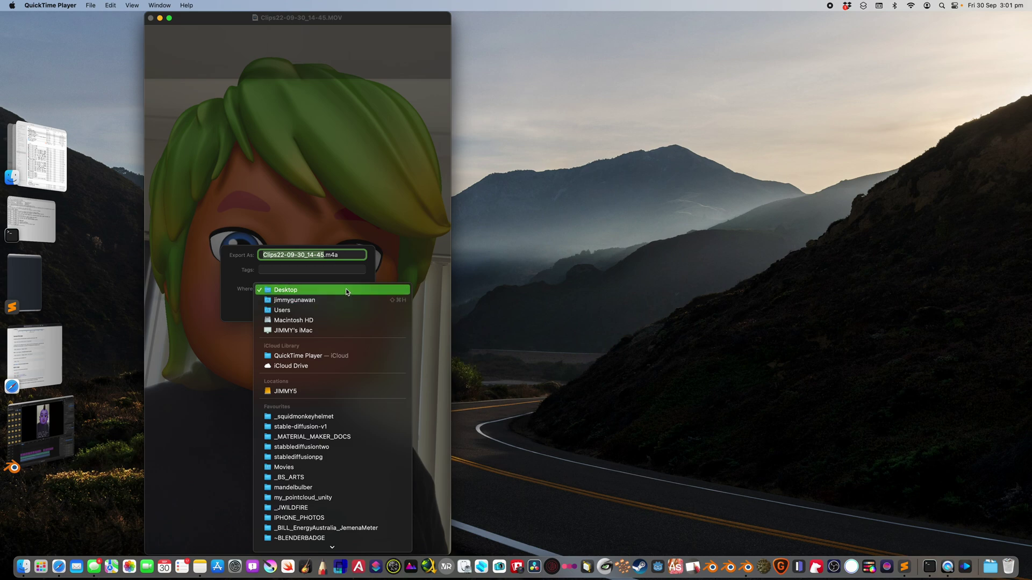
left_click(346, 291)
left_click(350, 305)
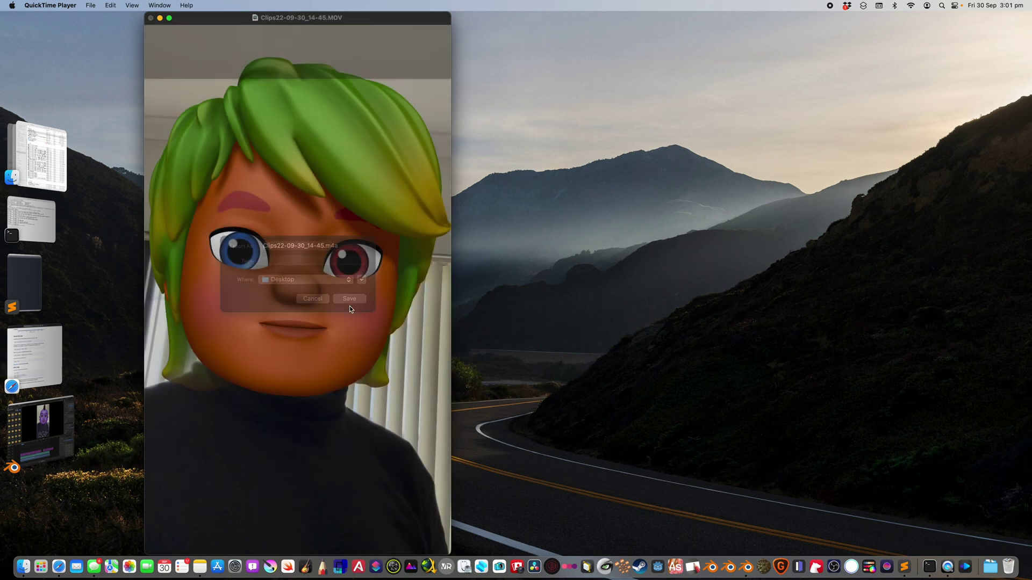
left_click(520, 237)
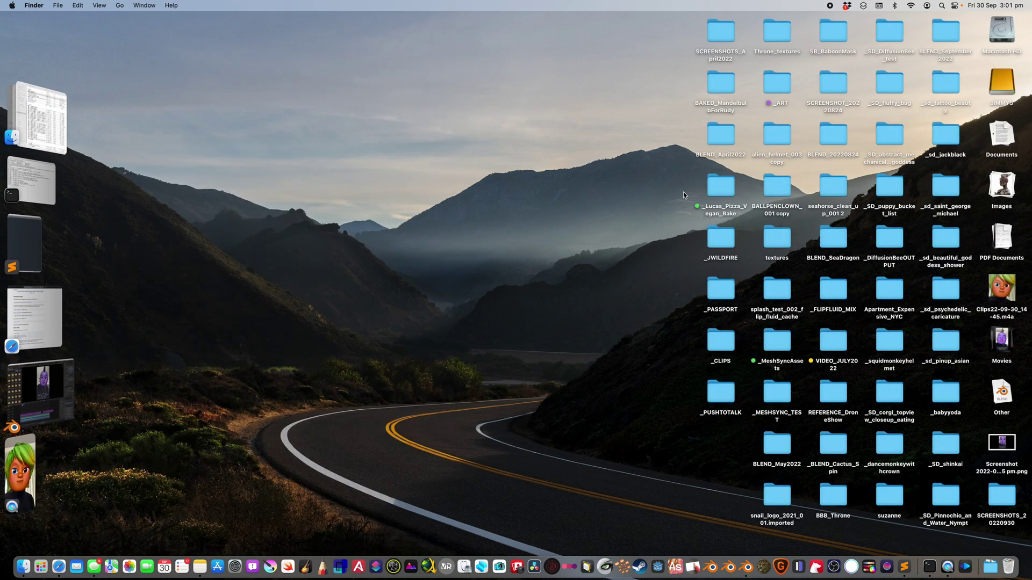
Step: Sort the Desktop by Date Modified and drag the new m4a into raw_audio
double_click(719, 188)
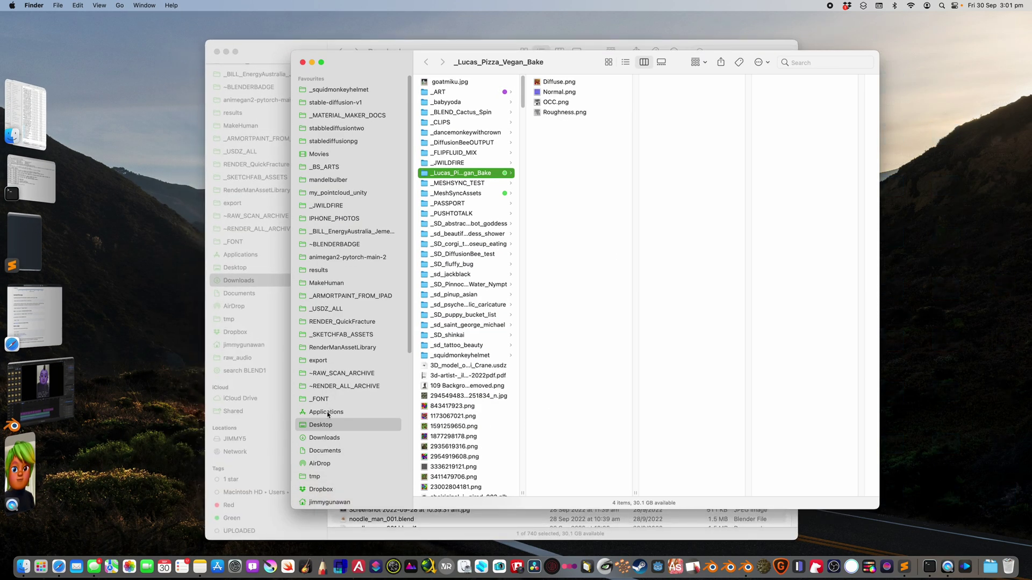
left_click(626, 62)
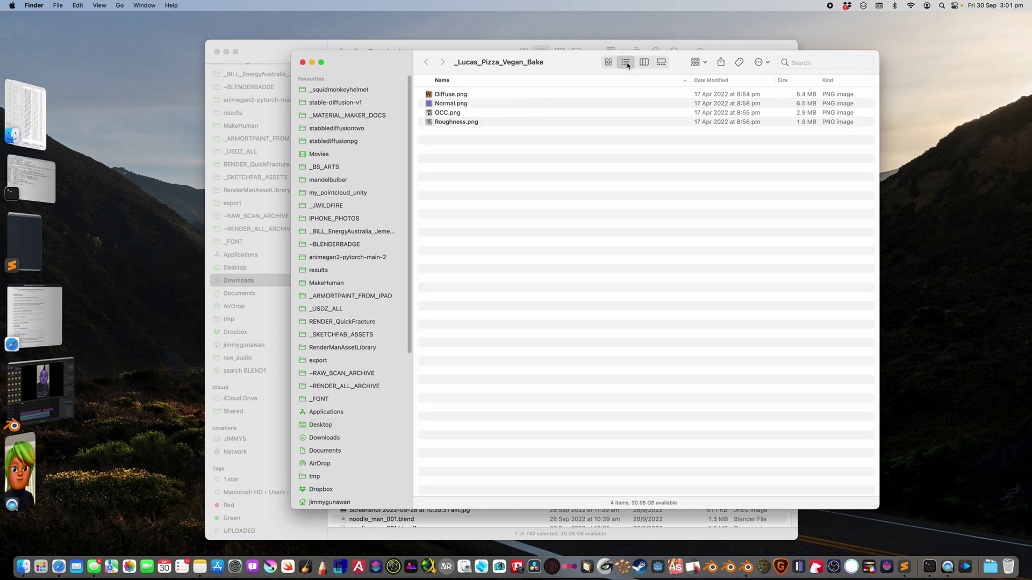
left_click(644, 62)
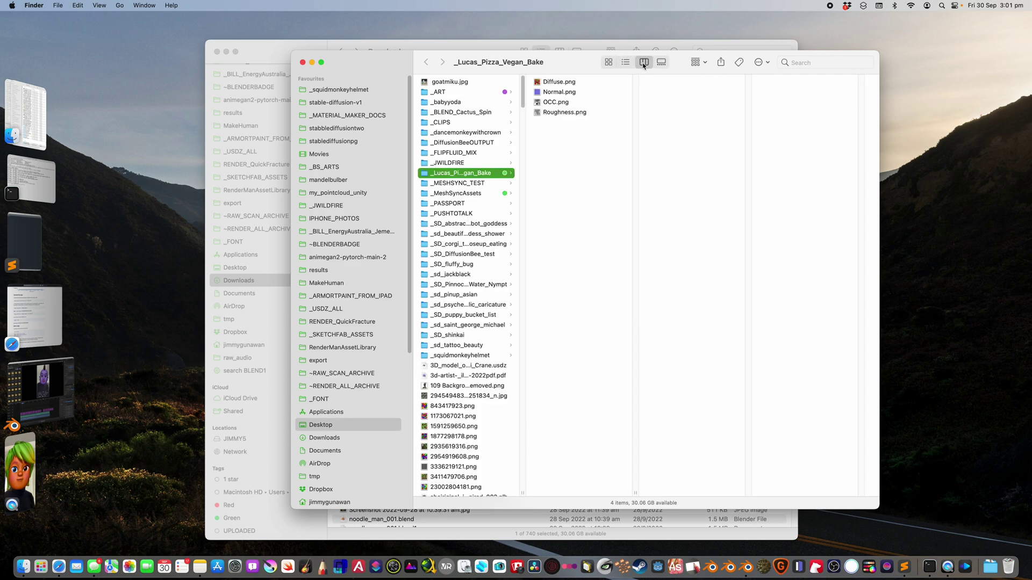
left_click(332, 426)
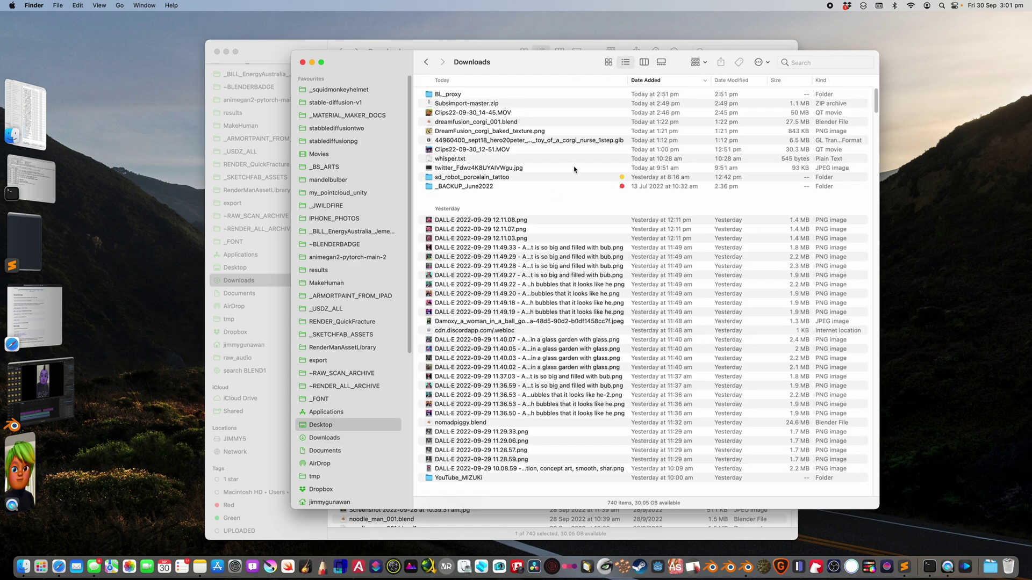
left_click(709, 80)
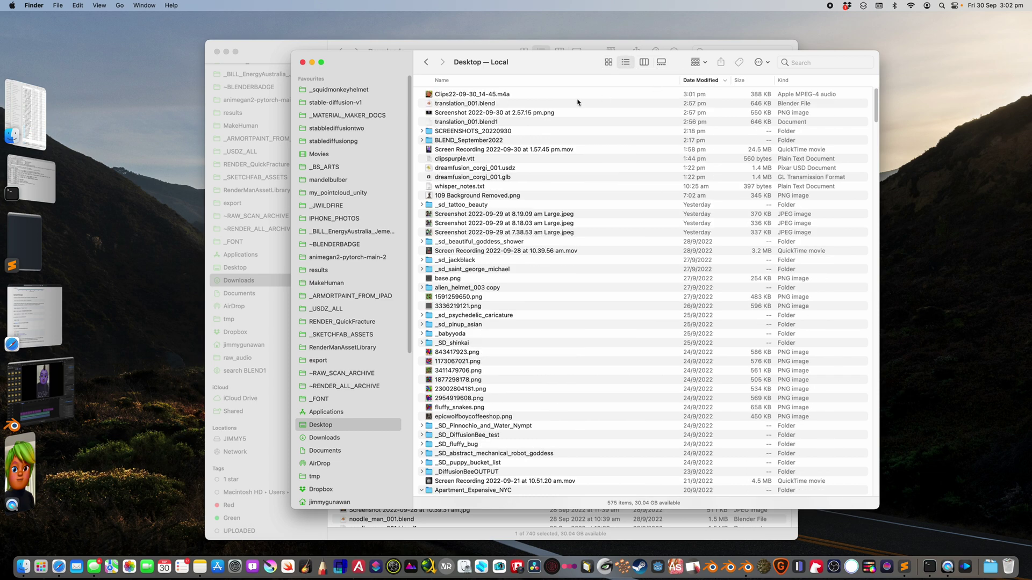
left_click(510, 97)
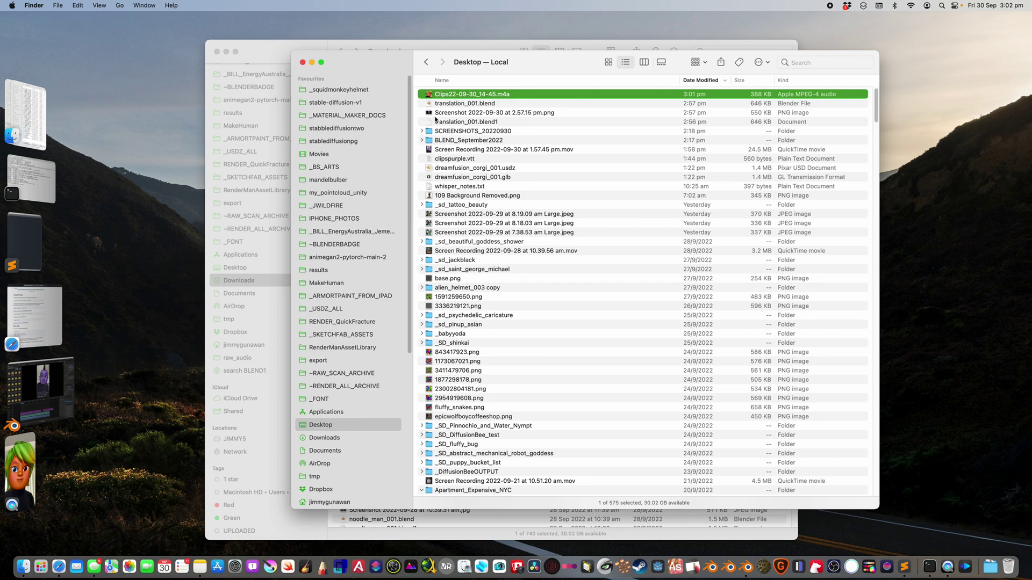
left_click_drag(452, 94, 334, 311)
left_click(333, 309)
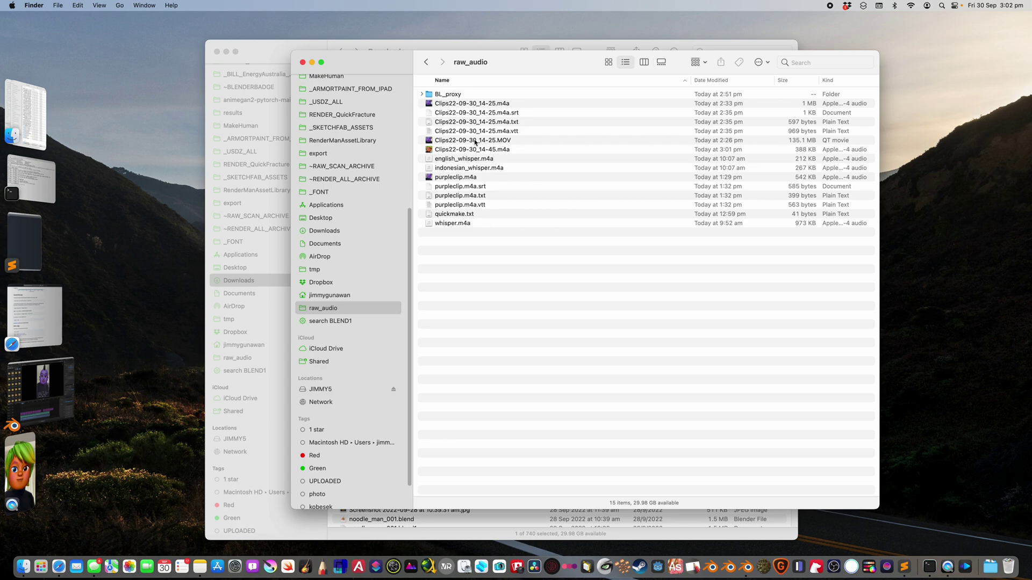
Step: Quick Look the earlier clip's m4a.txt transcript and play the new Clips22-09-30_14-45.m4a
left_click(487, 103)
left_click(503, 113)
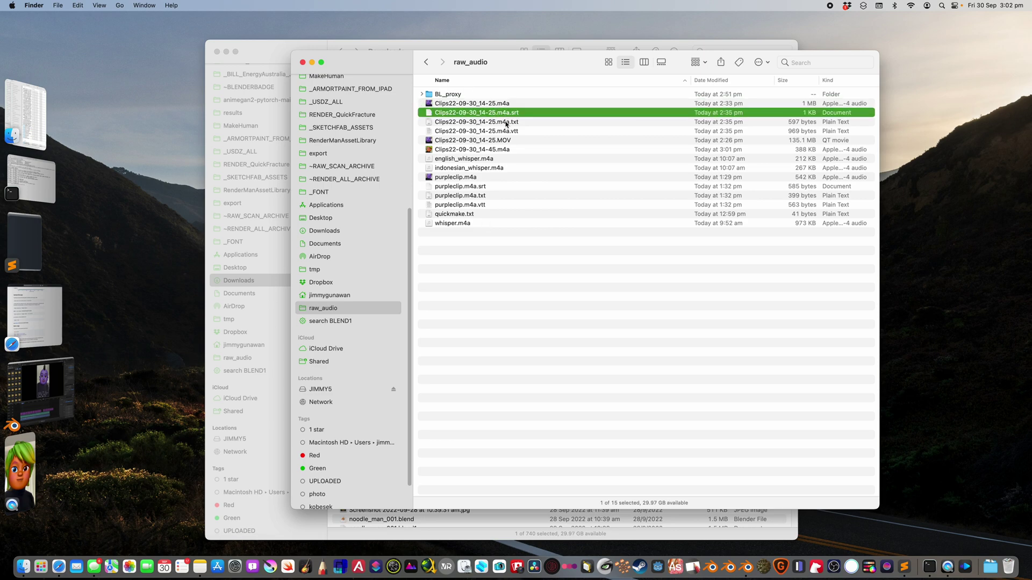
left_click(507, 122)
key("space")
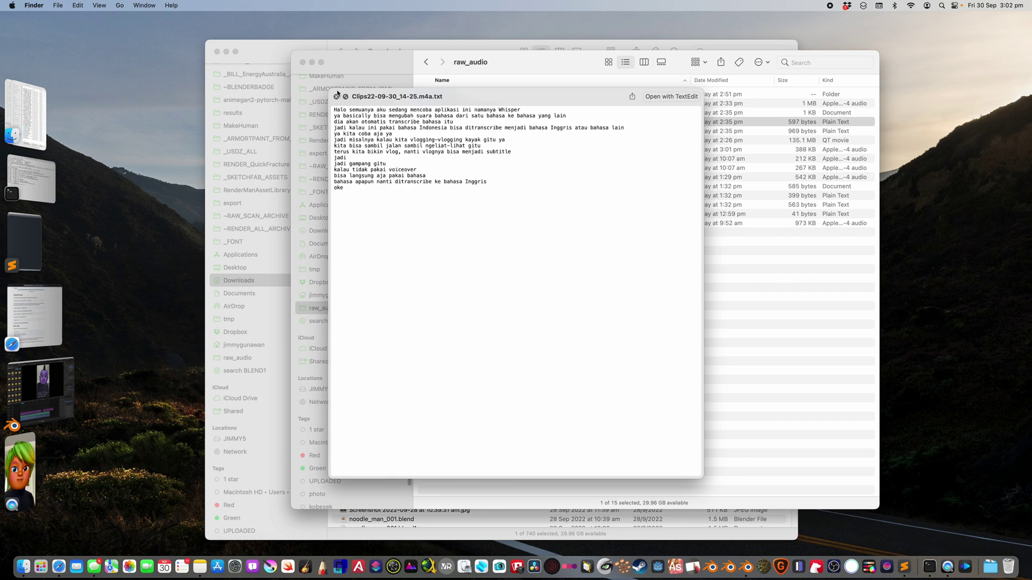
left_click(337, 97)
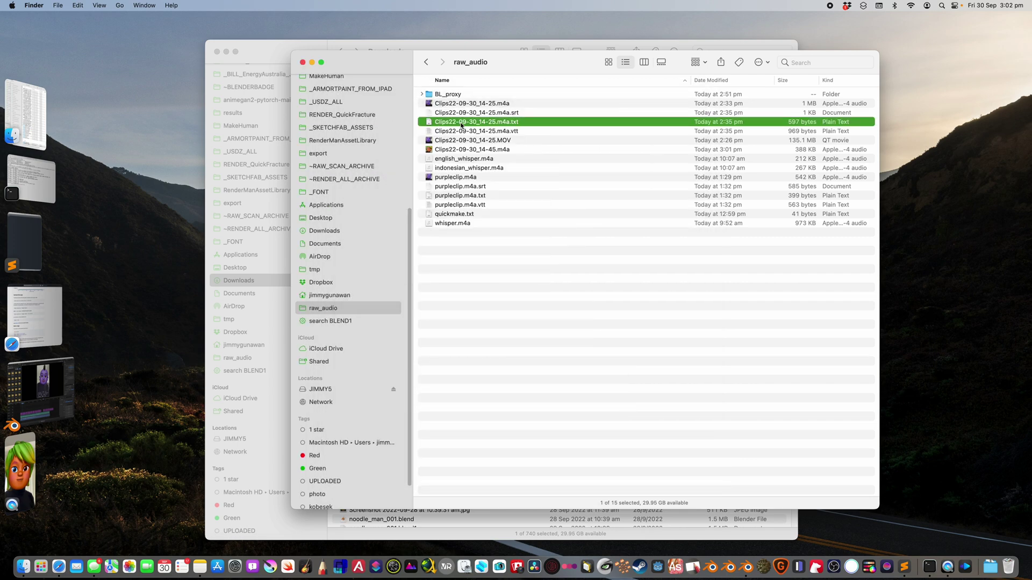
left_click(482, 150)
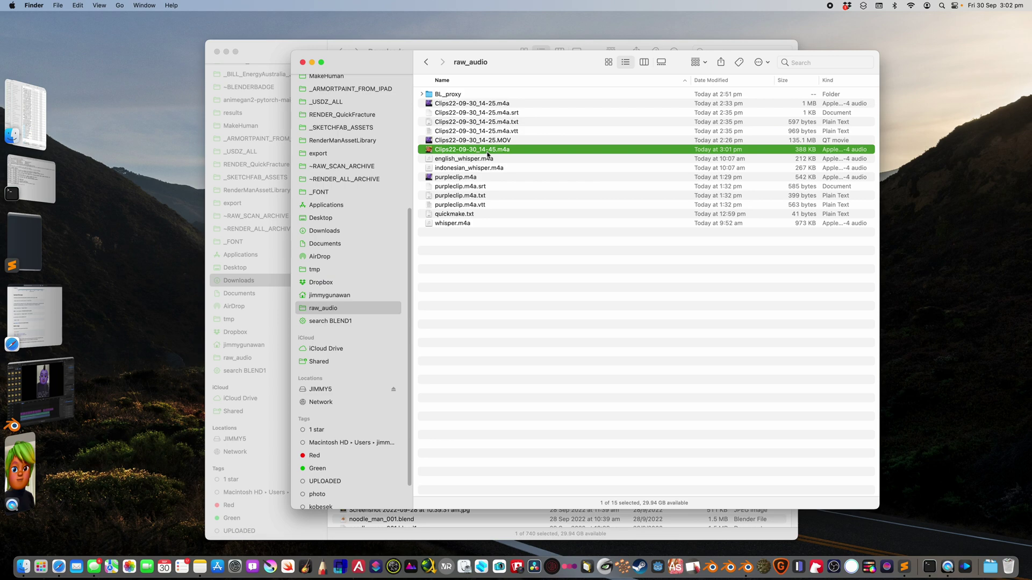
key("space")
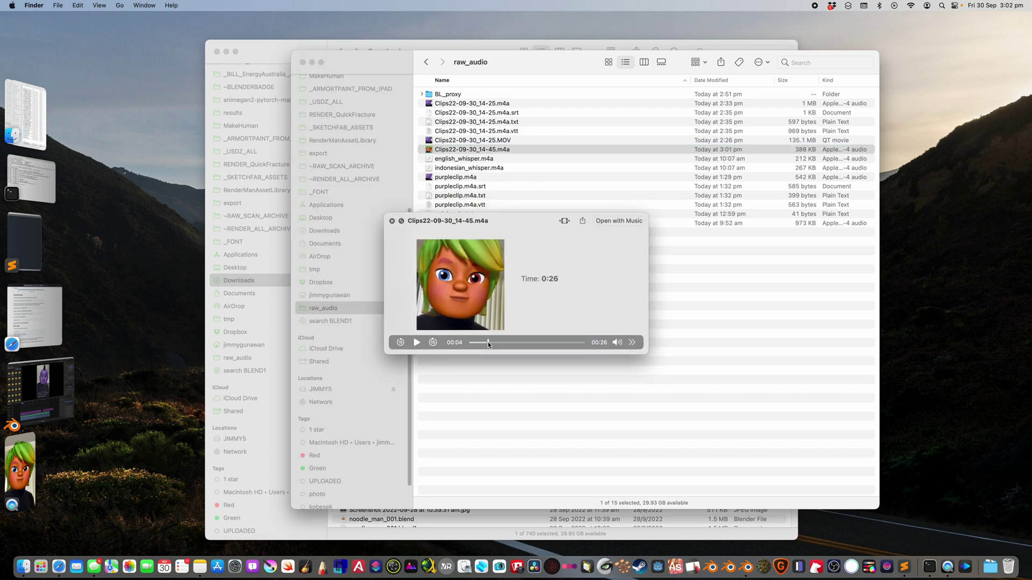
left_click(392, 221)
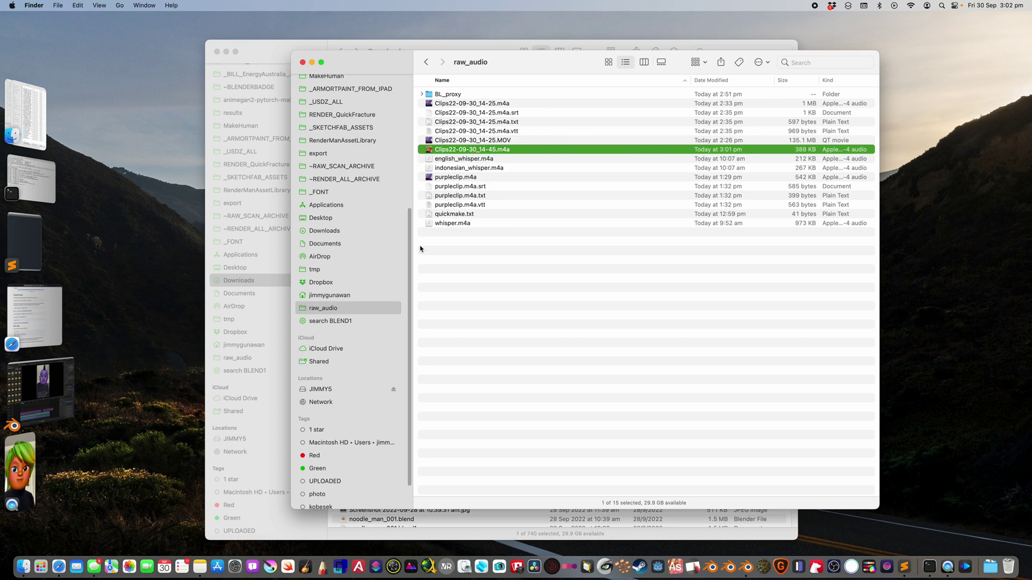
right_click(353, 309)
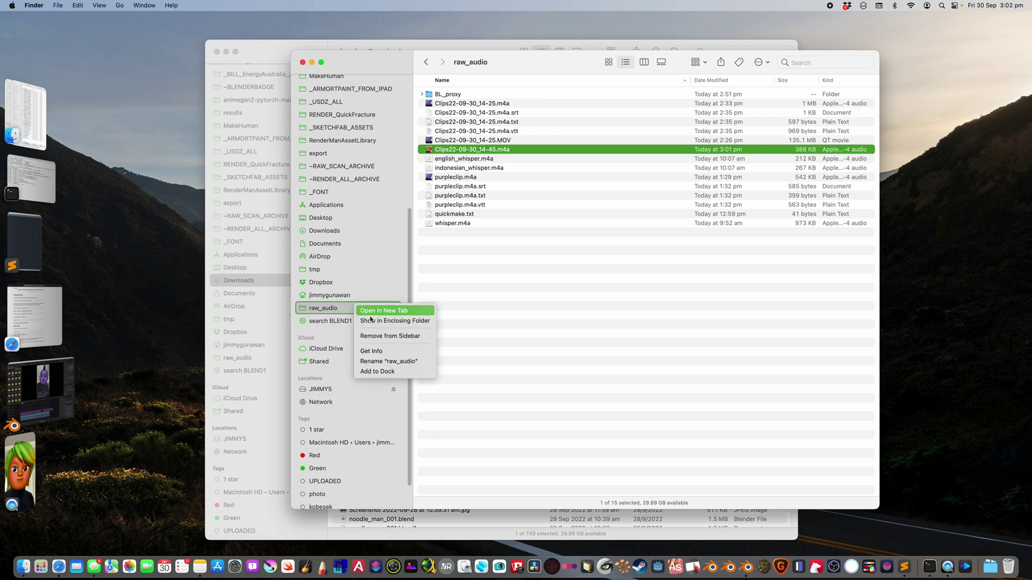
Step: Remove the old raw_audio sidebar shortcut and pin the raw_audio folder to Finder's sidebar
left_click(392, 337)
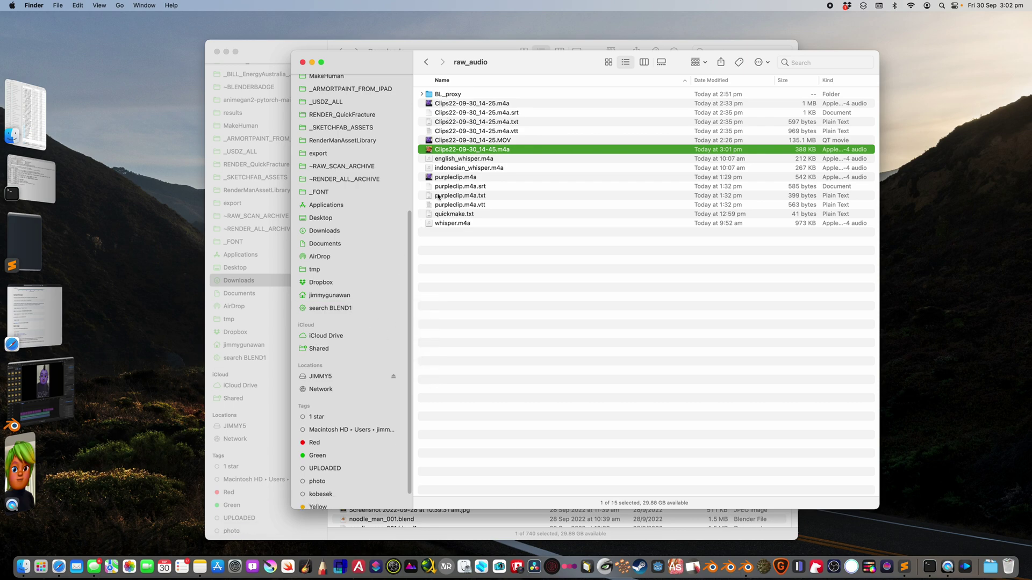
left_click(644, 62)
left_click(625, 61)
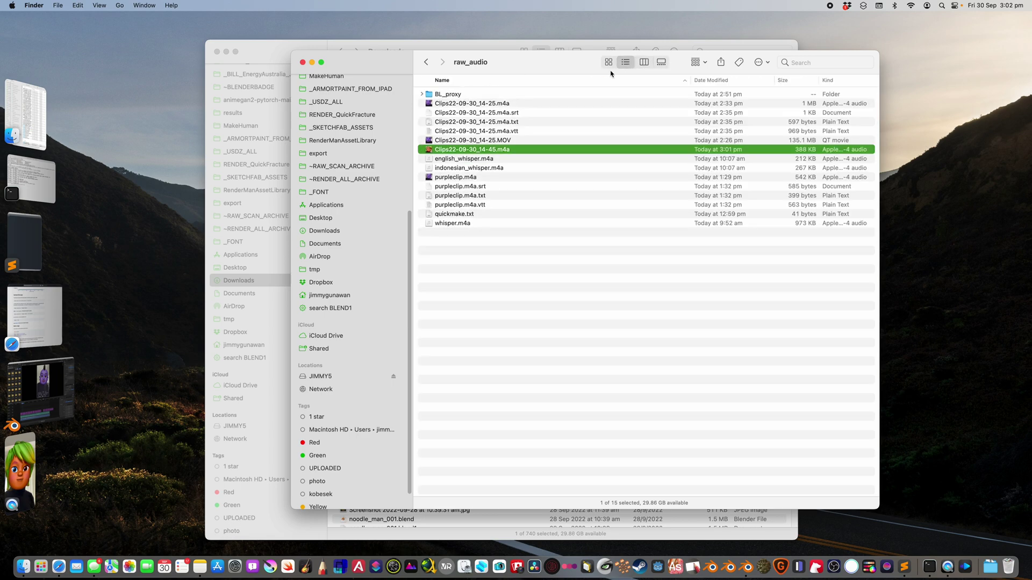
left_click(644, 62)
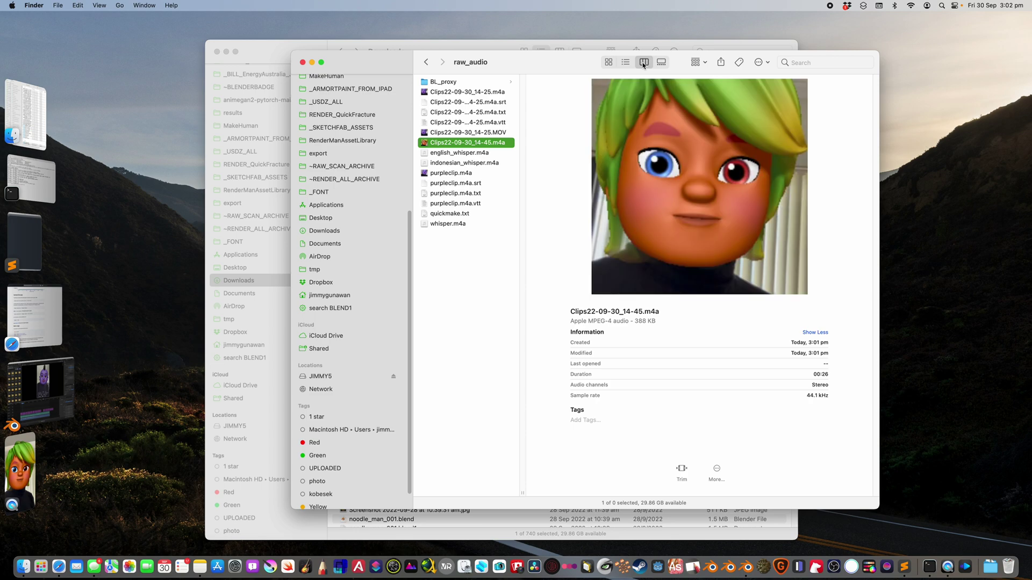
left_click(625, 62)
left_click(356, 296)
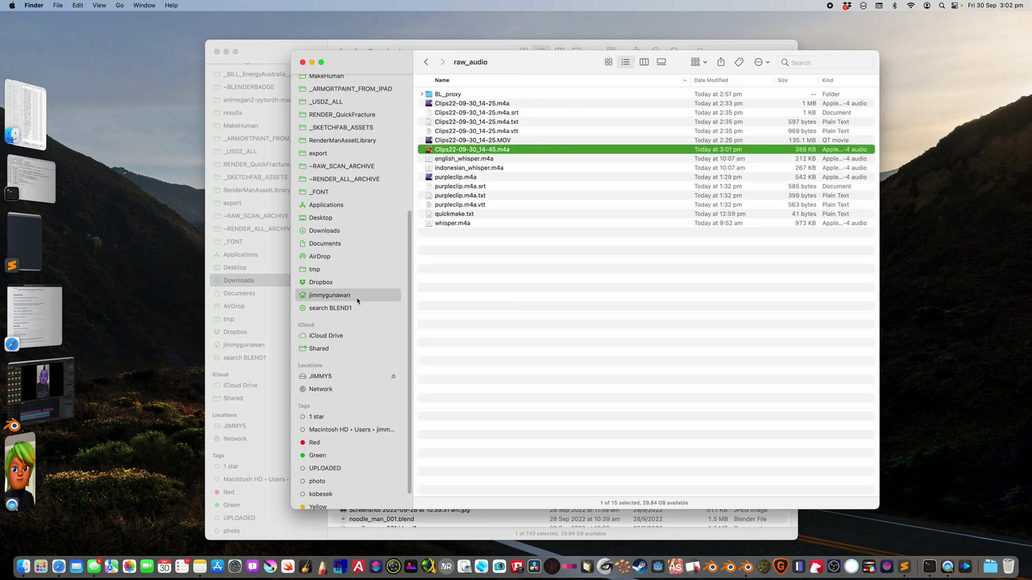
left_click_drag(452, 104, 349, 304)
left_click(331, 310)
right_click(331, 311)
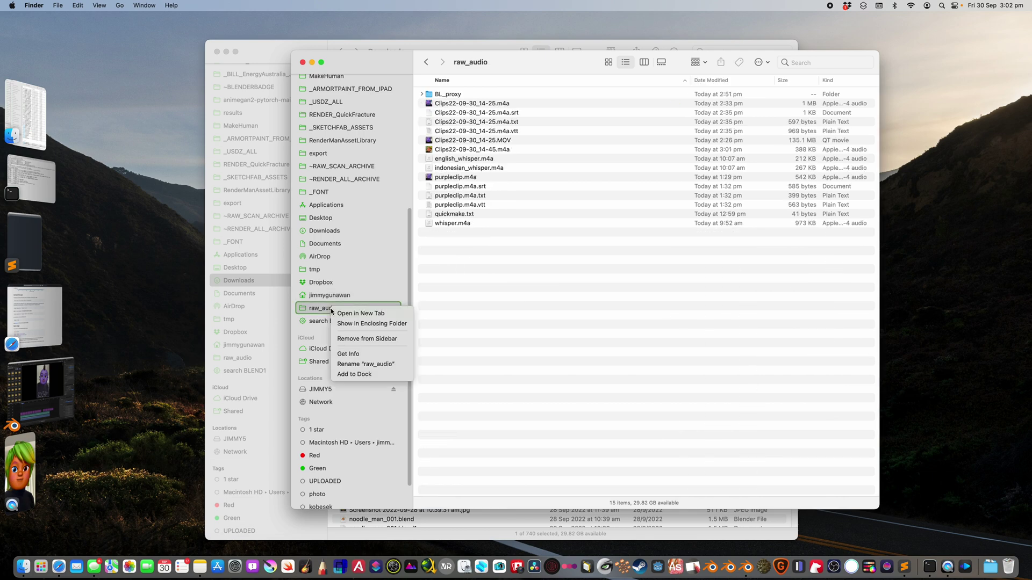
left_click(369, 325)
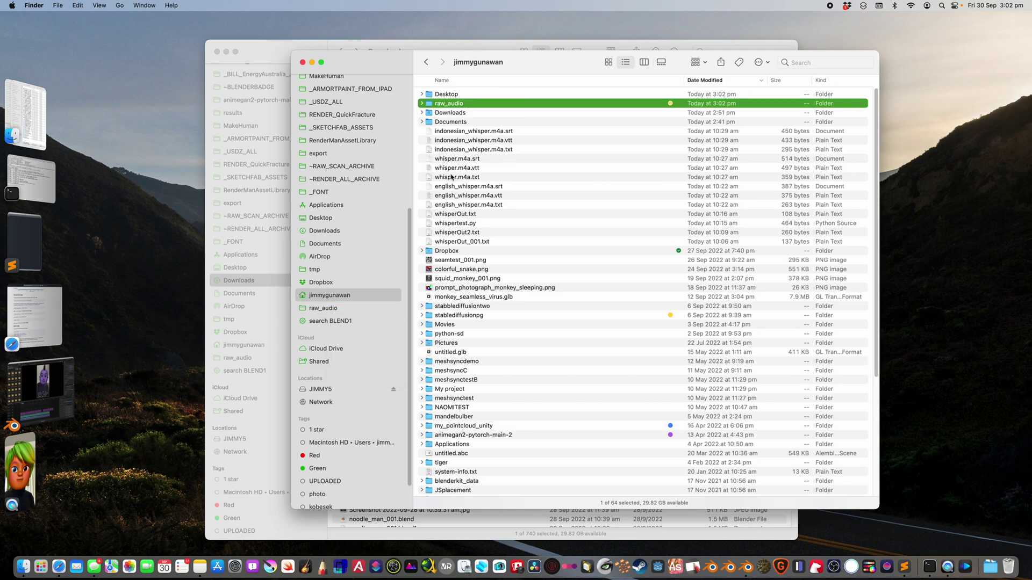
Step: Open a New Terminal at Folder for raw_audio and list its files with ls
right_click(455, 108)
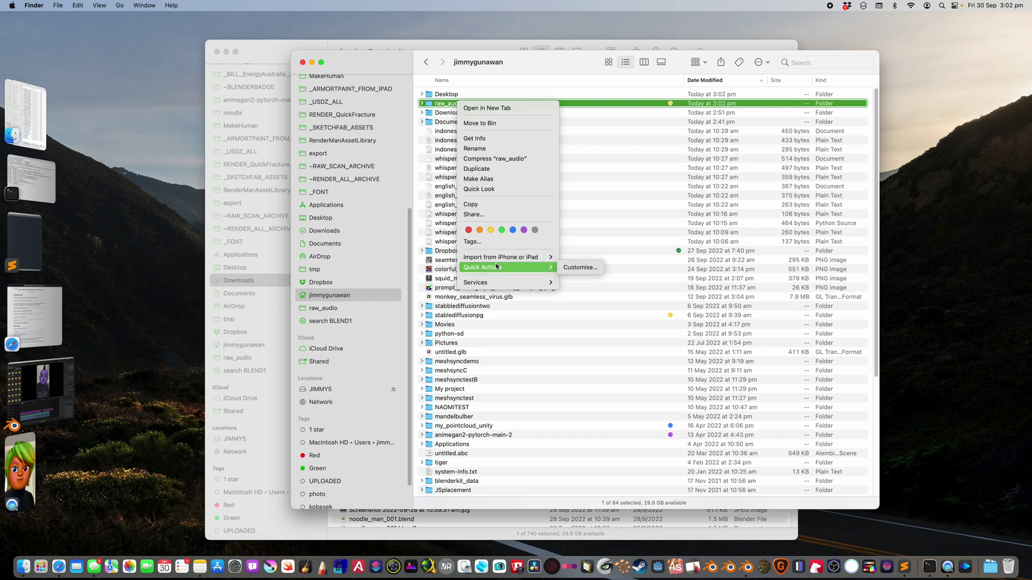
mouse_move(495, 282)
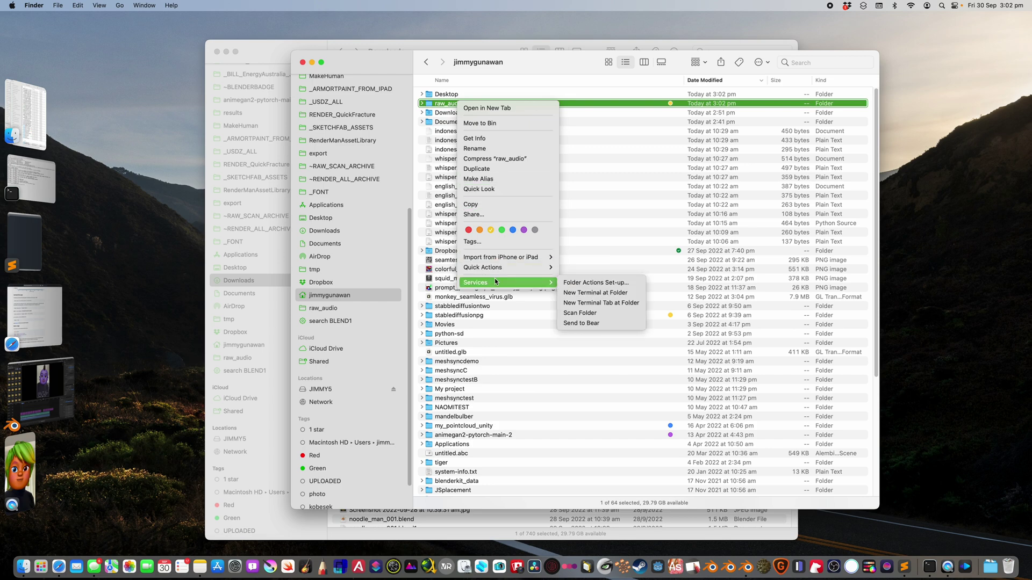
left_click(573, 292)
left_click_drag(387, 24, 448, 268)
type("ls")
key("Return")
Step: Widen Terminal and find the newest file, Clips22-09-30_14-45.m4a, in raw_audio sorted by date
left_click_drag(540, 303, 666, 312)
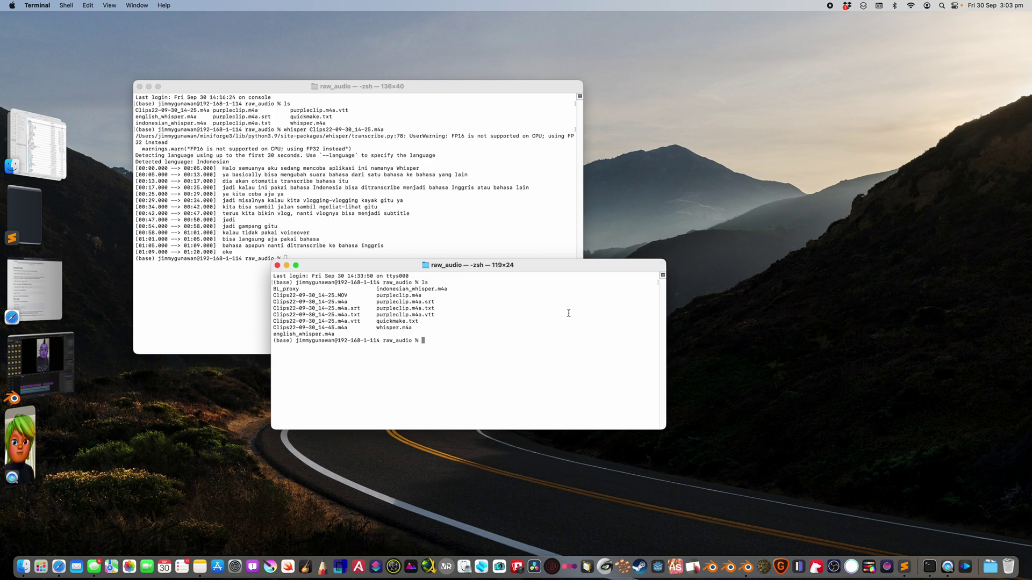
type("whisper")
left_click(40, 151)
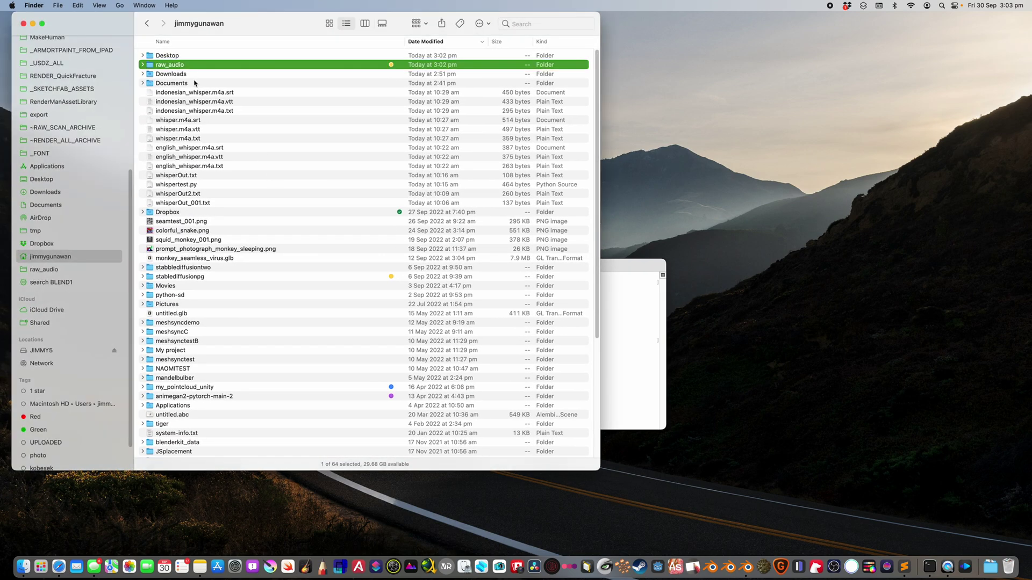
double_click(193, 66)
left_click(437, 42)
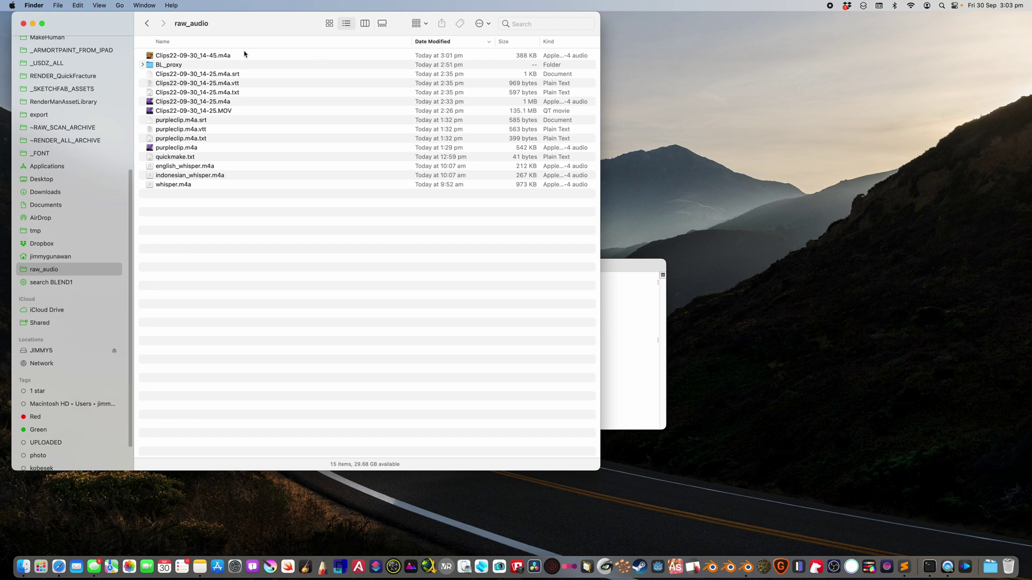
left_click(220, 56)
left_click(639, 364)
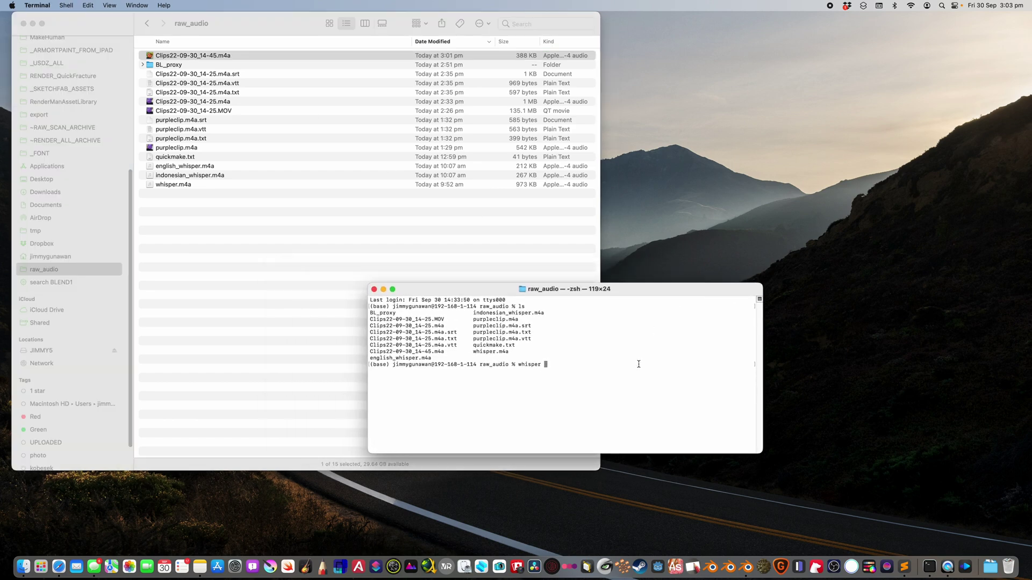
Step: Run whisper on Clips22-09-30_14-45.m4a using Tab completion for the file name
type("whisper Clips")
key("Tab")
key("Tab")
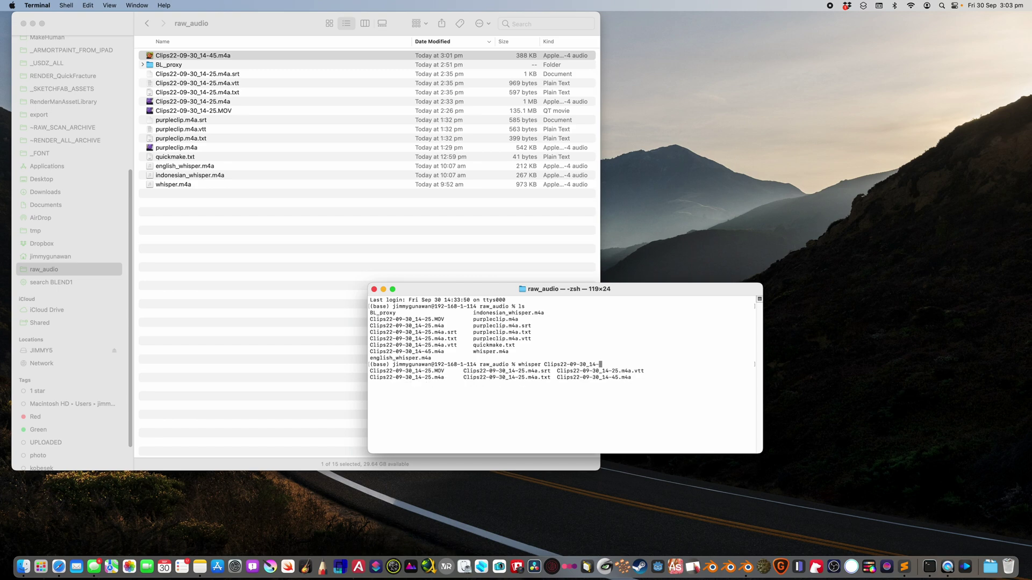
type("45")
key("Tab")
key("Return")
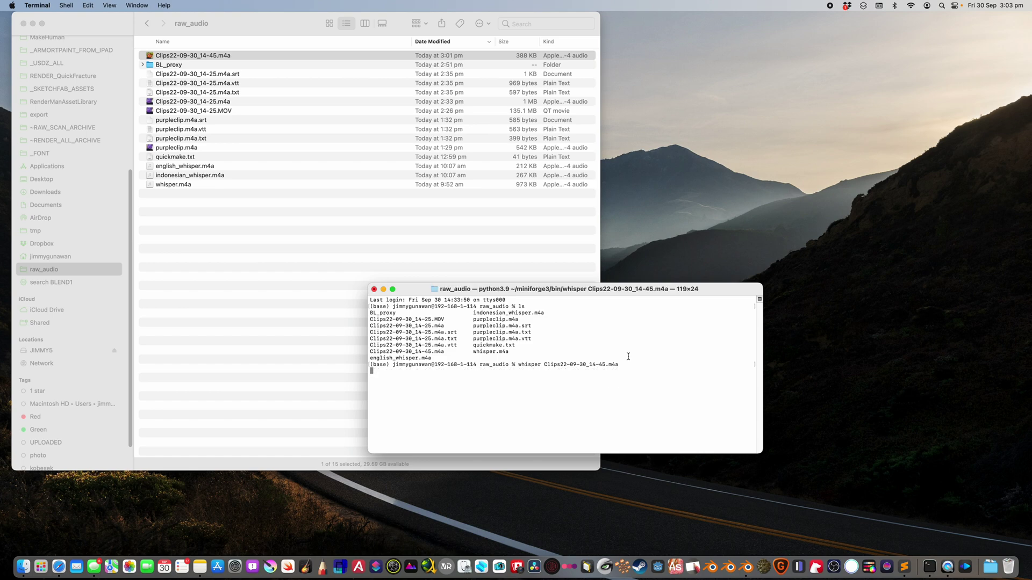
Step: Enlarge the Terminal window and highlight the file name and detected language Indonesian
left_click_drag(586, 289, 630, 145)
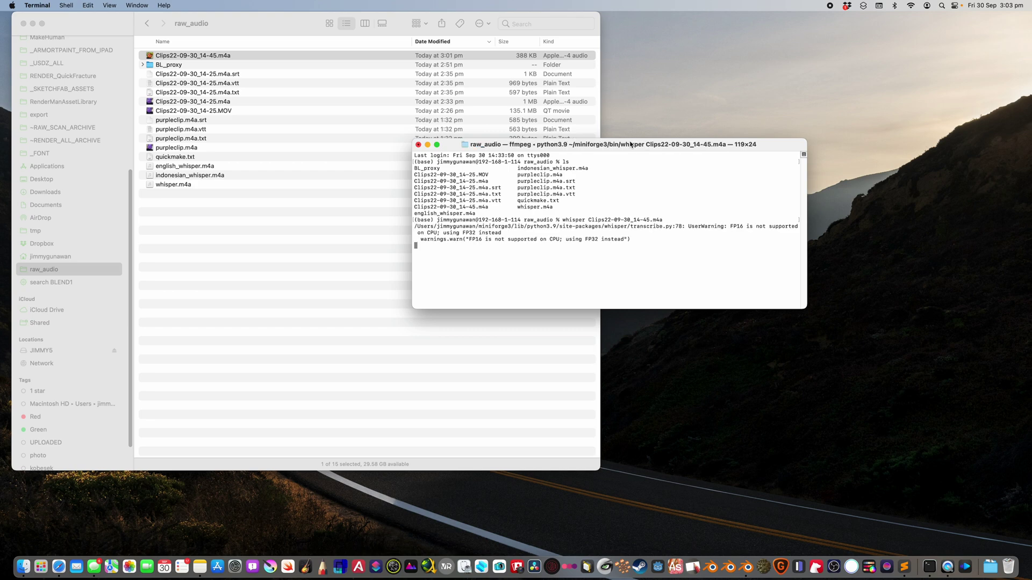
left_click_drag(807, 309, 921, 367)
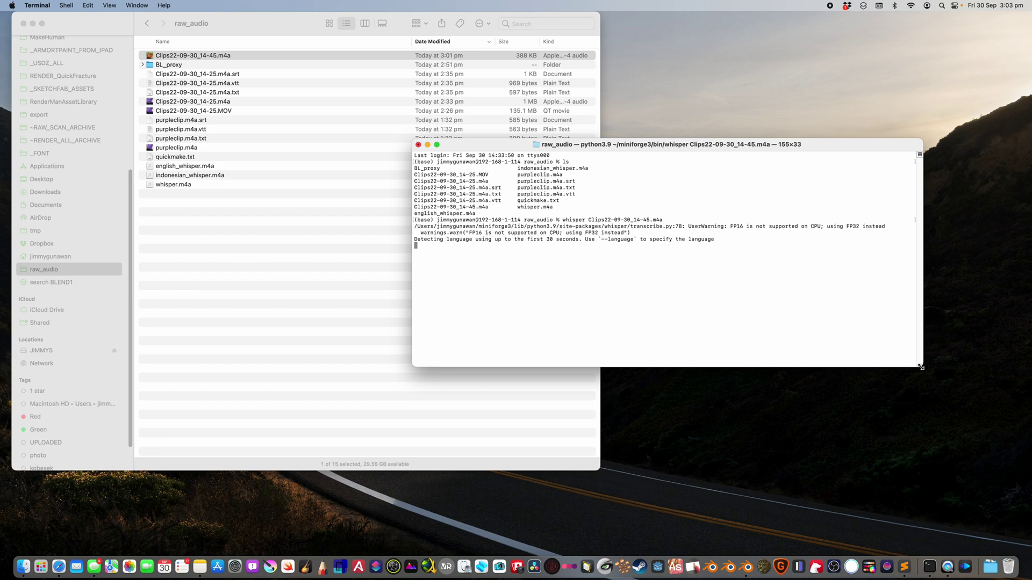
left_click_drag(588, 220, 669, 221)
left_click(598, 260)
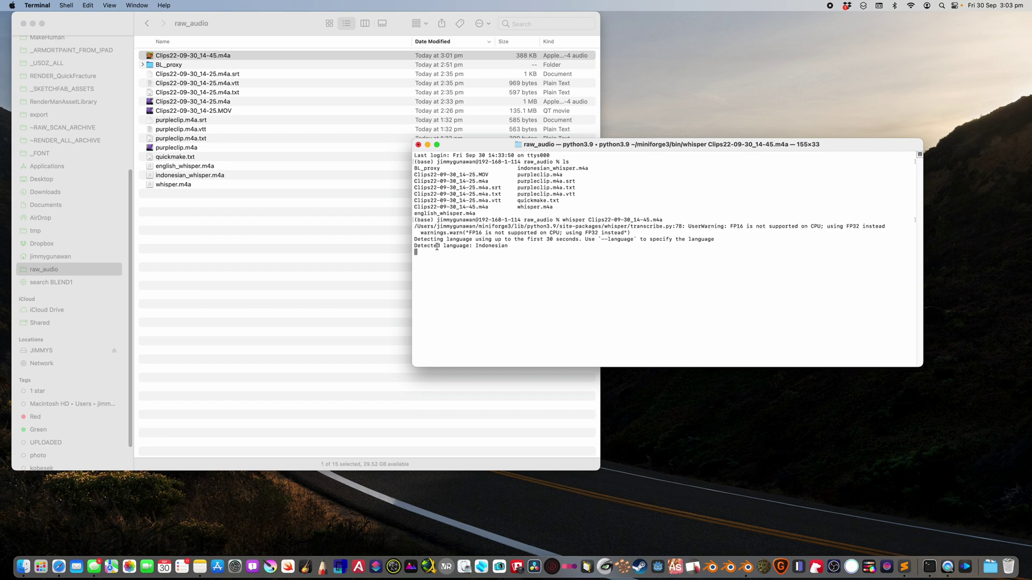
left_click_drag(473, 245, 515, 247)
left_click(210, 131)
Step: Open purpleclip.m4a.txt in Sublime Text, placed beside the raw_audio Finder window
left_click(210, 129)
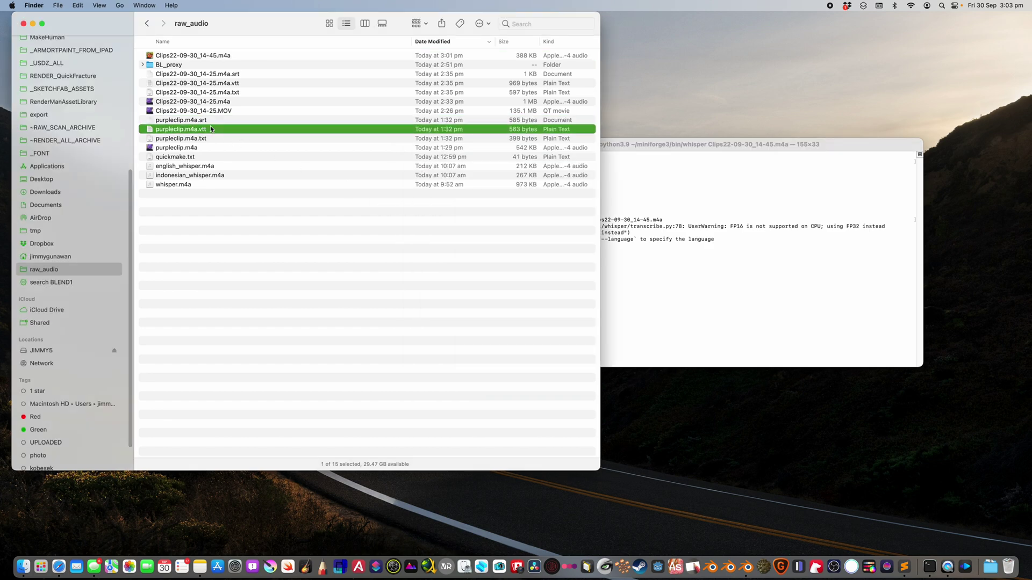
left_click(903, 568)
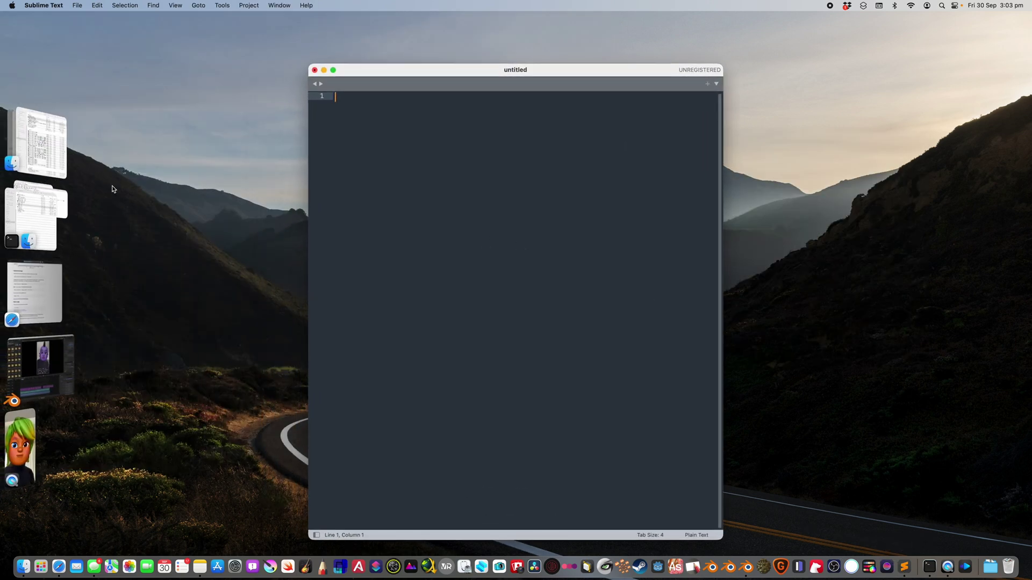
left_click(45, 211)
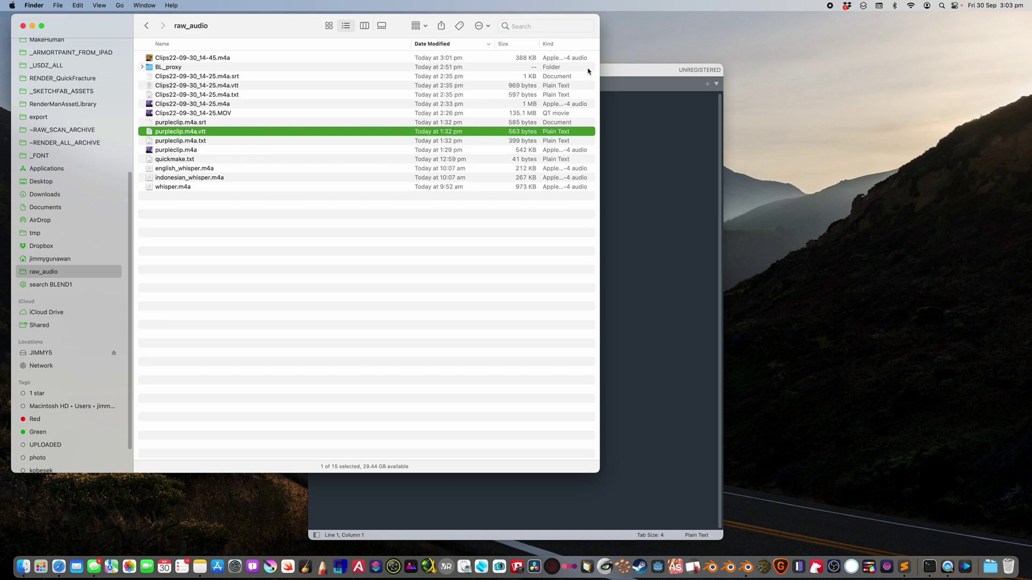
left_click(628, 76)
left_click(212, 141)
left_click_drag(202, 140, 638, 237)
left_click_drag(543, 187, 413, 100)
Step: Add purpleclip.m4a.vtt and purpleclip.m4a.srt as further Sublime Text tabs to compare formats
left_click(241, 133)
left_click_drag(210, 132, 657, 208)
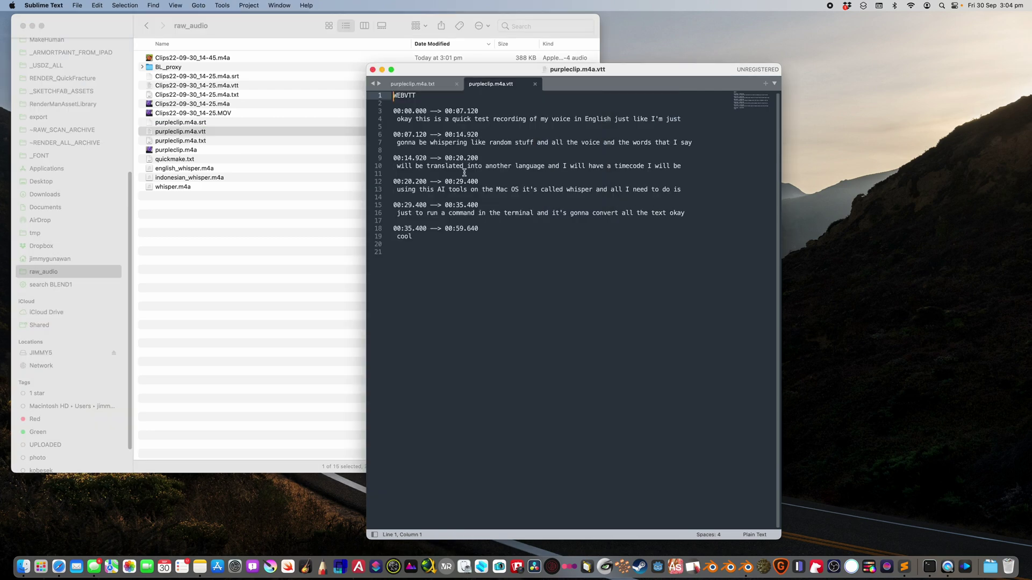
left_click_drag(200, 125, 470, 187)
left_click(484, 221)
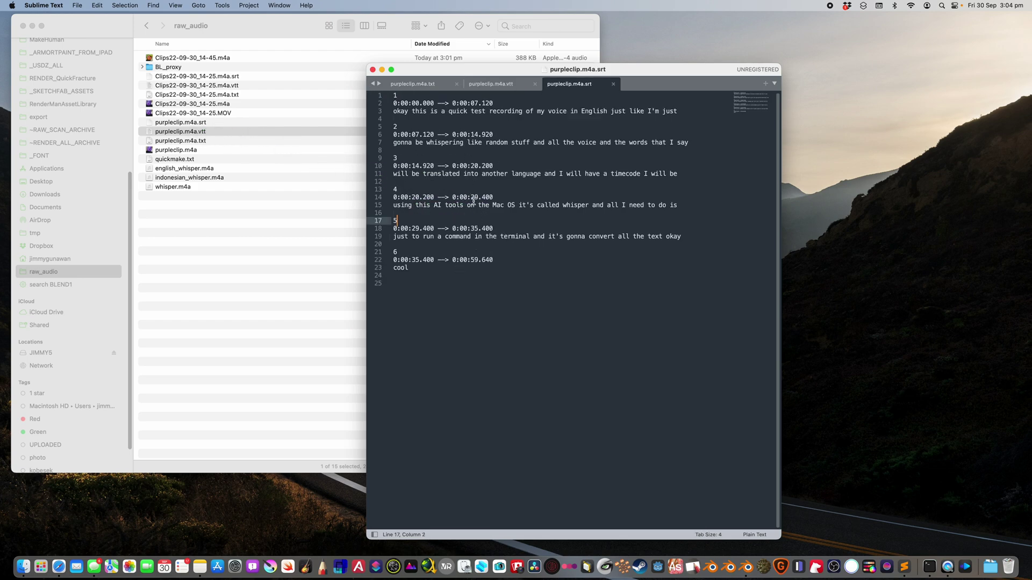
left_click_drag(413, 74, 518, 74)
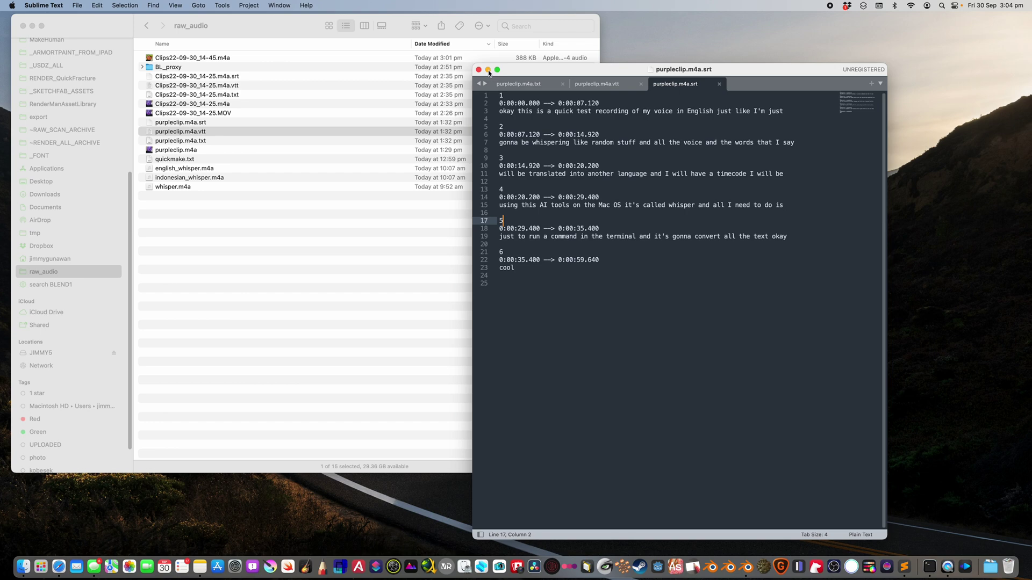
left_click_drag(405, 30, 418, 43)
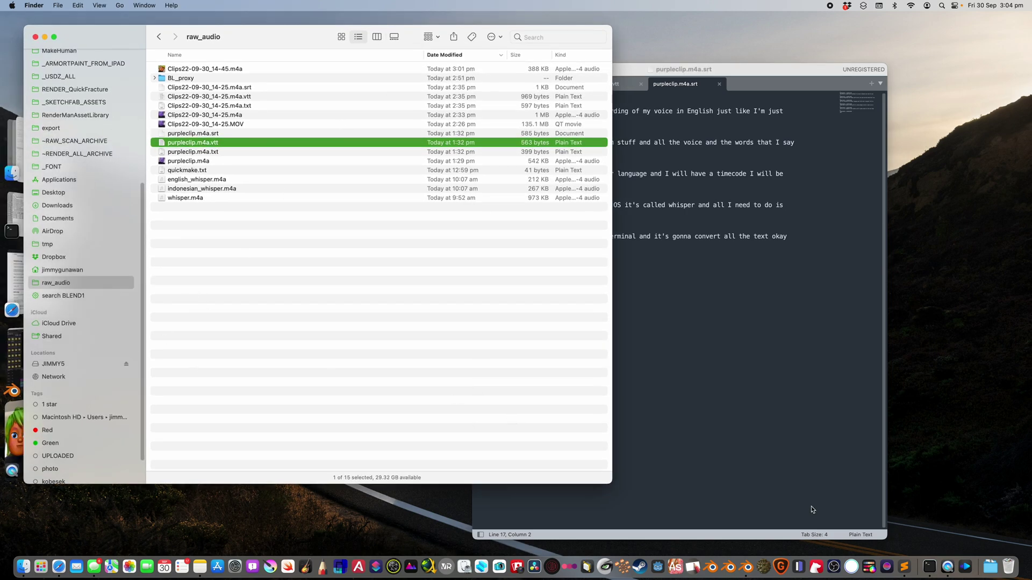
Step: Check Whisper's finished output, then view Clips22-09-30_14-45.m4a.srt's Indonesian lines in Sublime Text
left_click_drag(22, 215, 358, 172)
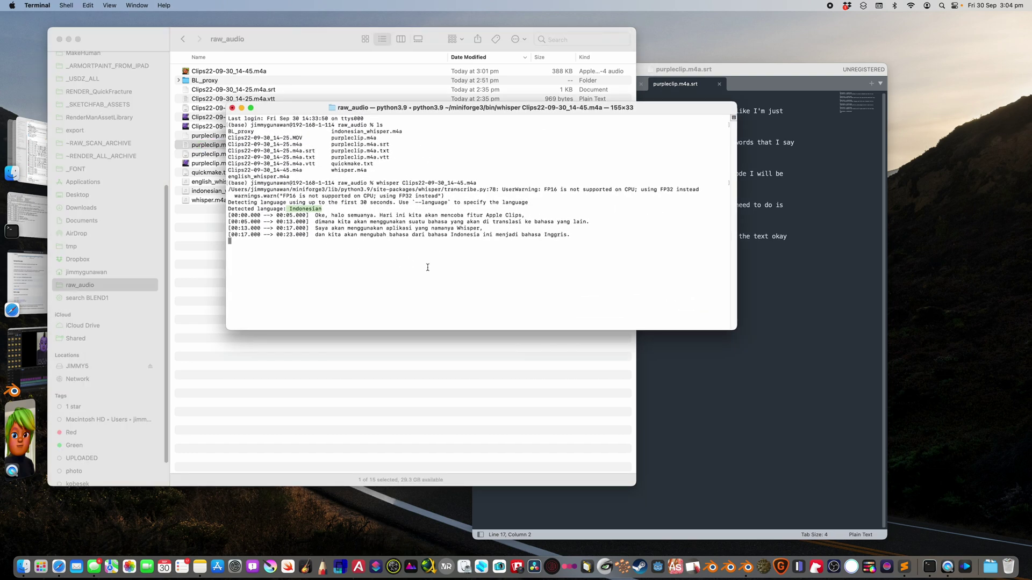
left_click_drag(735, 330, 753, 421)
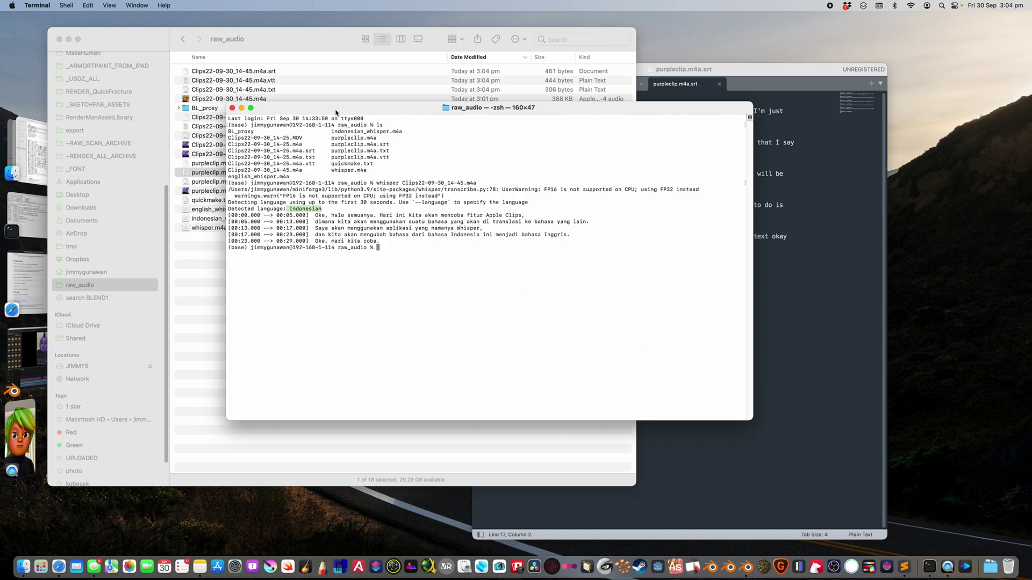
left_click_drag(336, 113, 250, 145)
left_click_drag(275, 76, 774, 211)
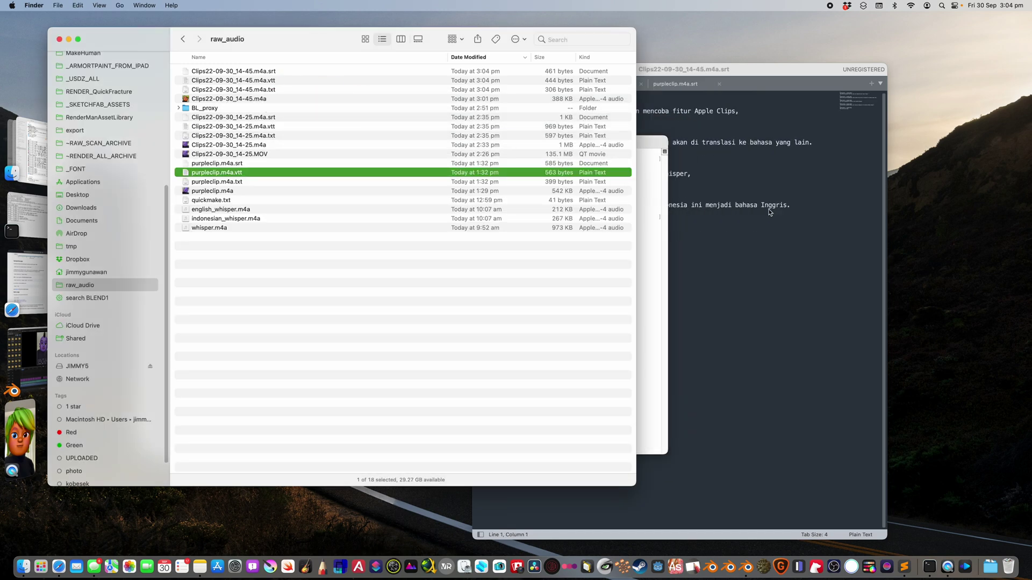
left_click(774, 210)
mouse_move(616, 256)
left_mouse_down()
mouse_move(667, 197)
mouse_move(617, 257)
left_mouse_up()
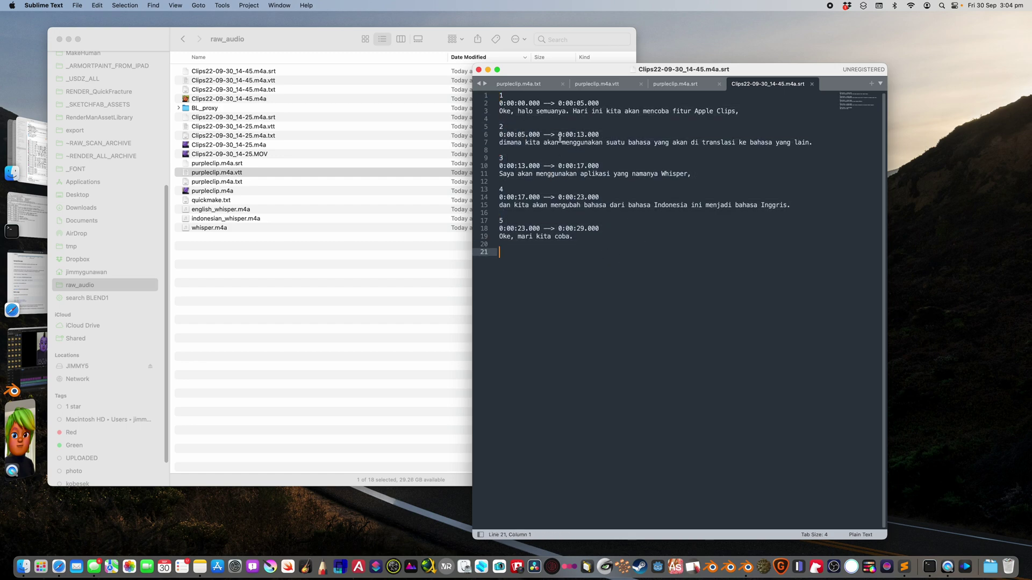
left_click(255, 40)
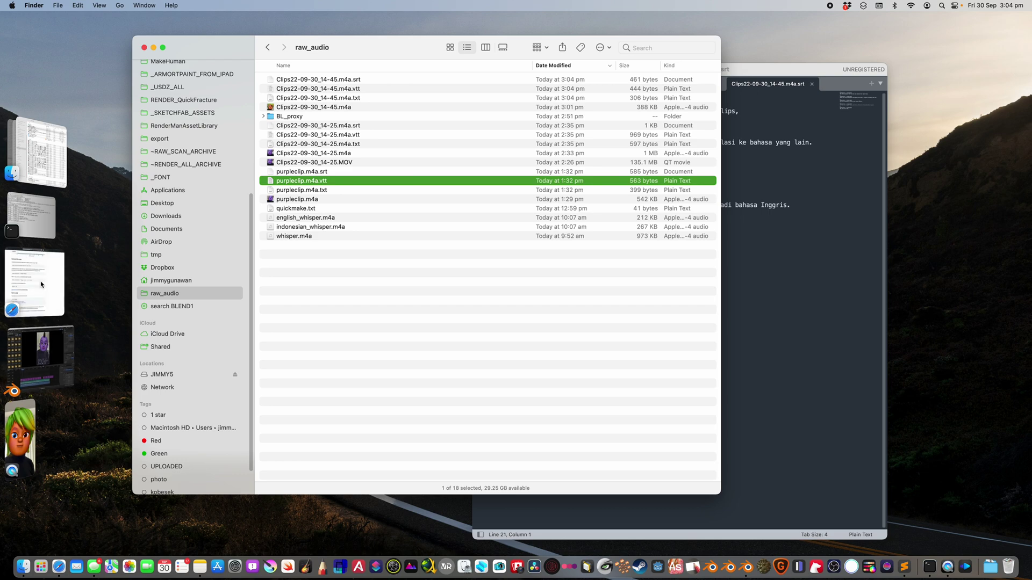
Step: Look up the --task translate example command in the Whisper README
left_click(32, 279)
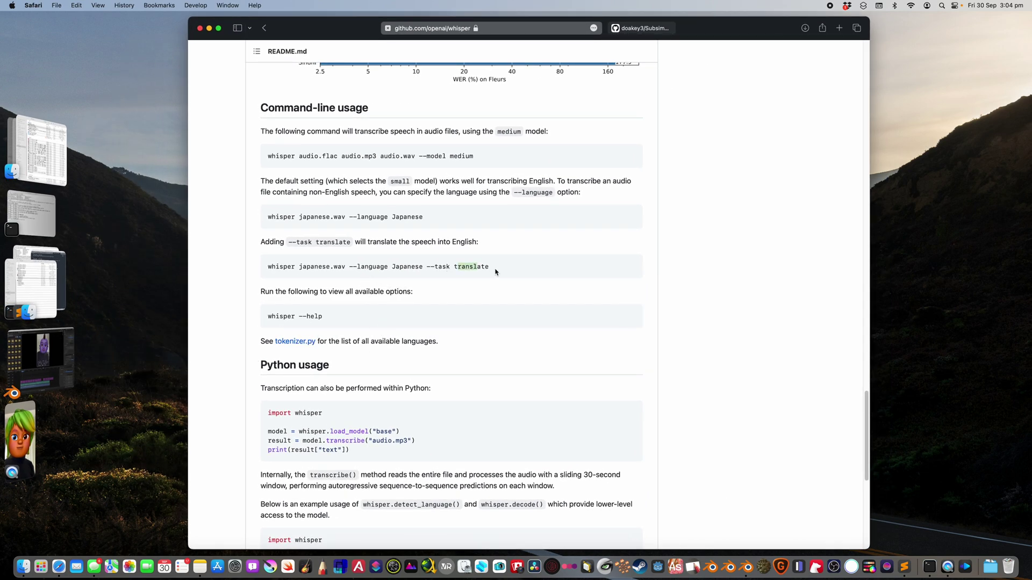
left_click_drag(490, 267, 269, 269)
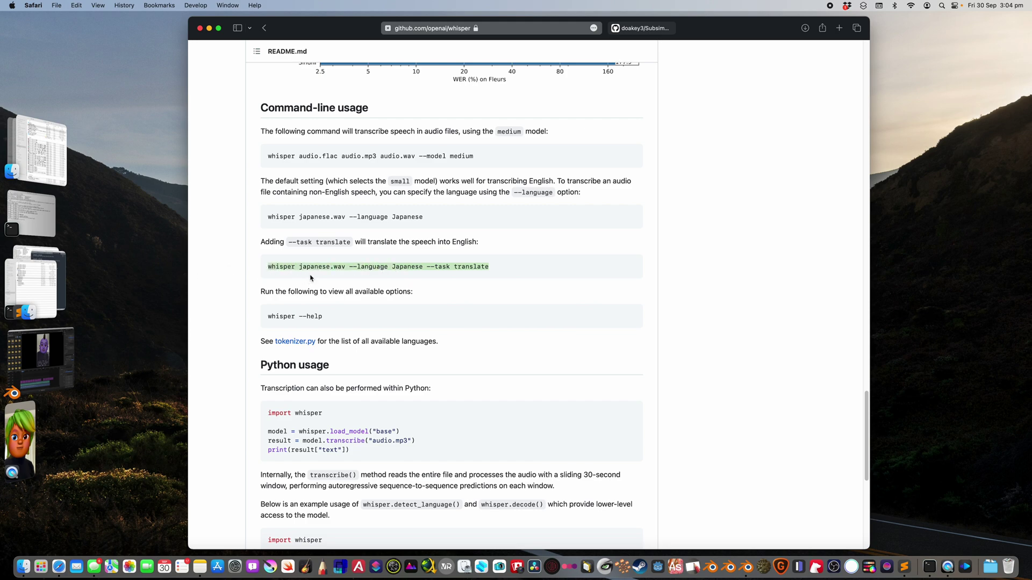
left_click(271, 264)
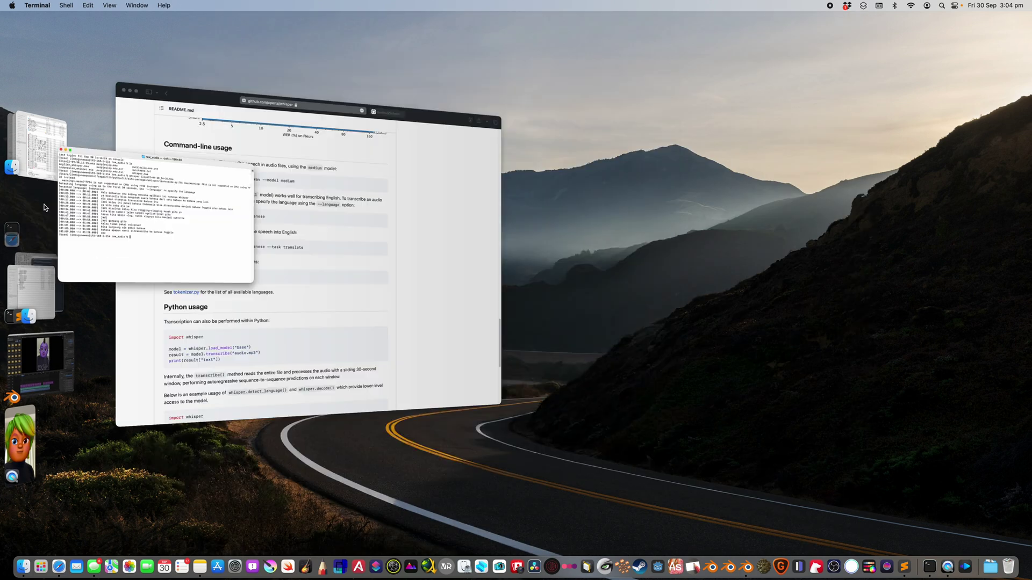
Step: Rerun the previous whisper command with --language Indonesian --task translate
left_click(31, 214)
key("Up")
type("--ta")
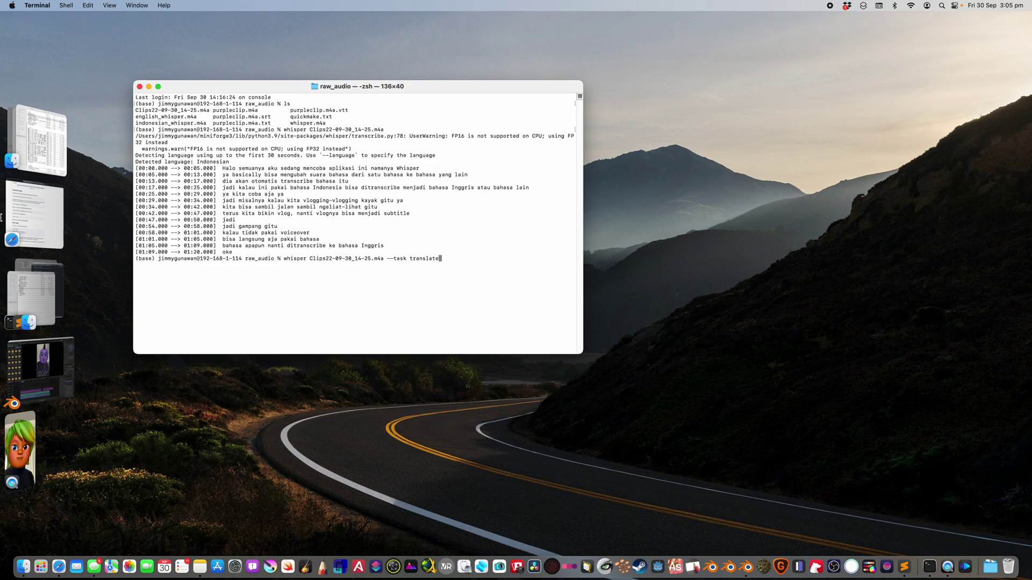
left_click(33, 215)
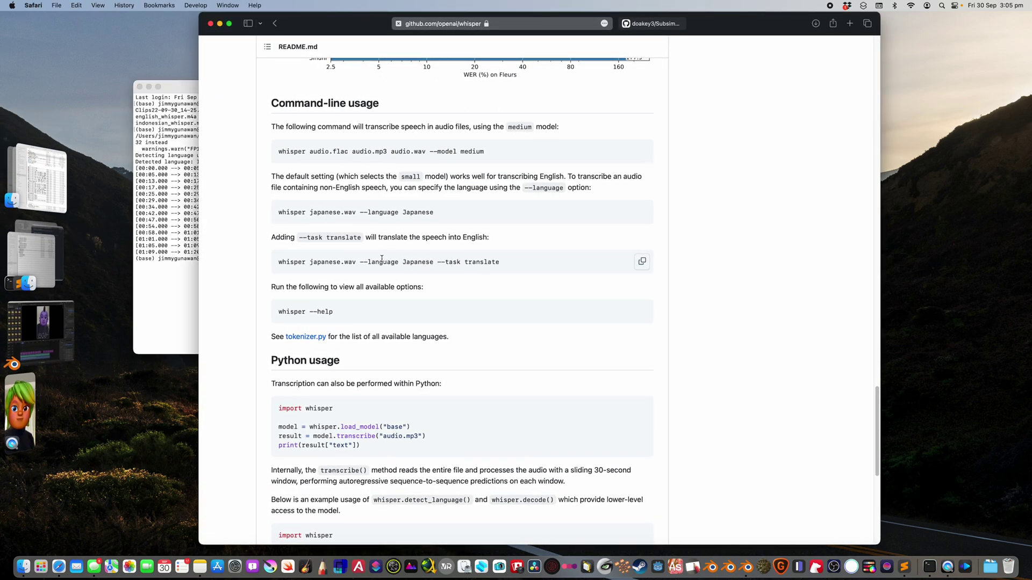
left_click(194, 94)
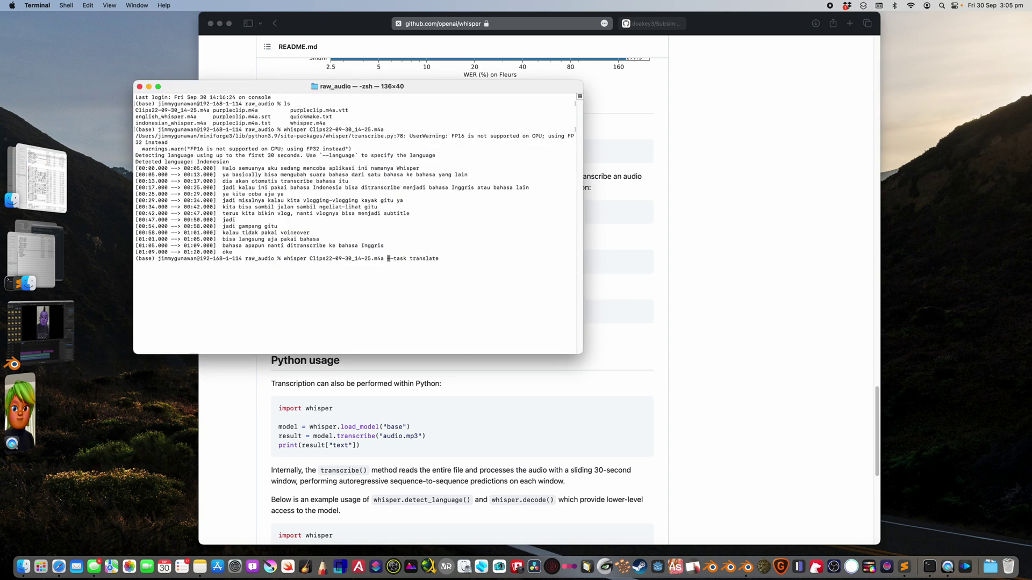
type("--language Indonesian")
key("Return")
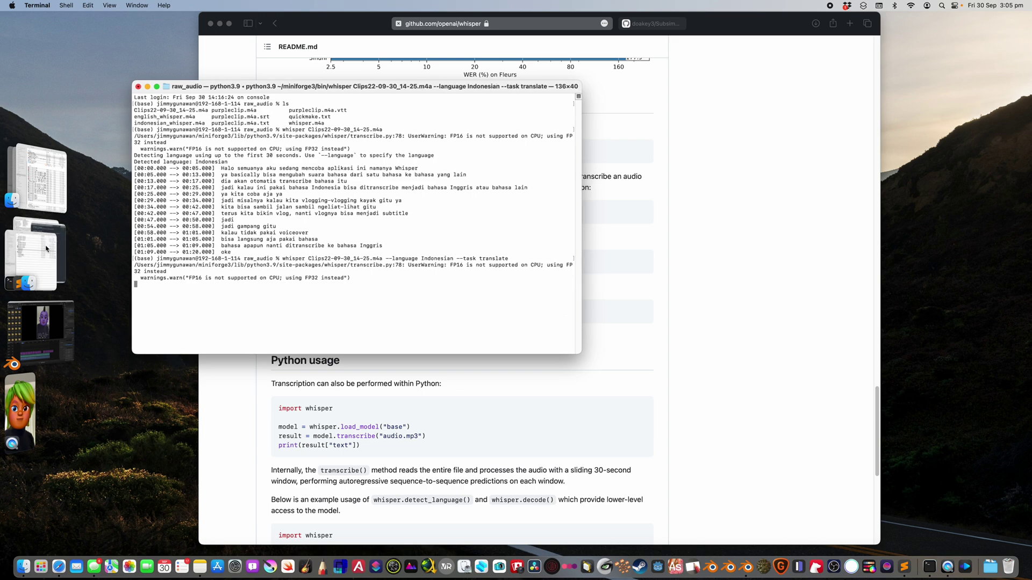
Step: Open Clips22-09-30_14-45.m4a.srt from raw_audio in TextEdit and review its entries
left_click_drag(35, 253, 386, 221)
left_click(522, 119)
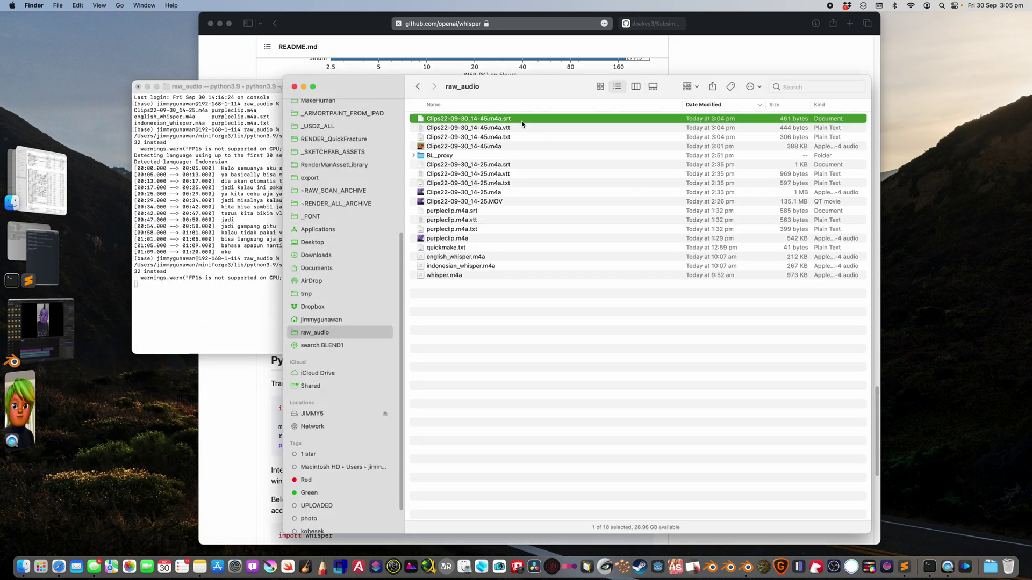
left_click(508, 137)
right_click(503, 137)
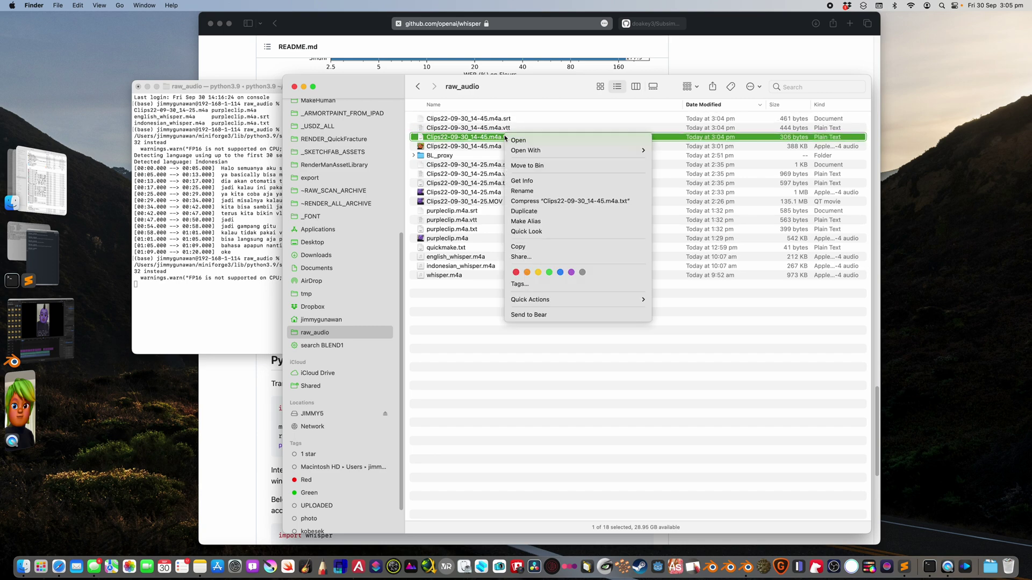
left_click(504, 120)
right_click(504, 118)
mouse_move(618, 134)
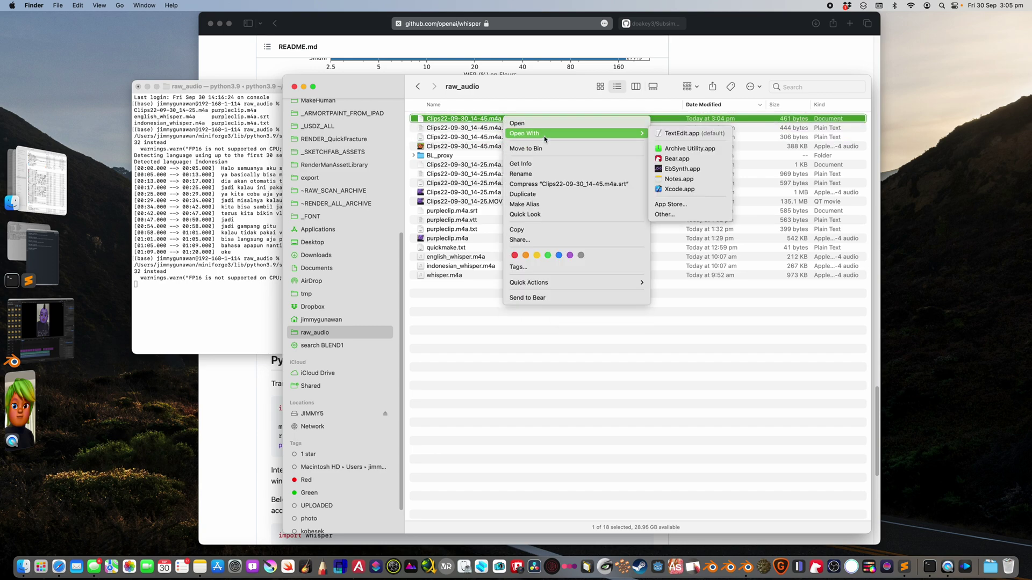
left_click(677, 134)
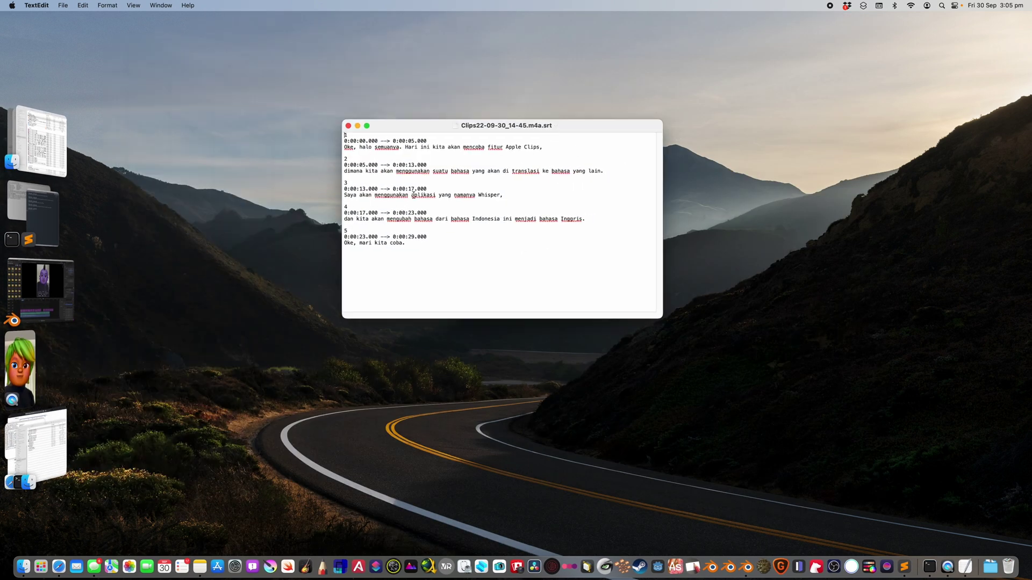
left_click_drag(344, 243, 344, 152)
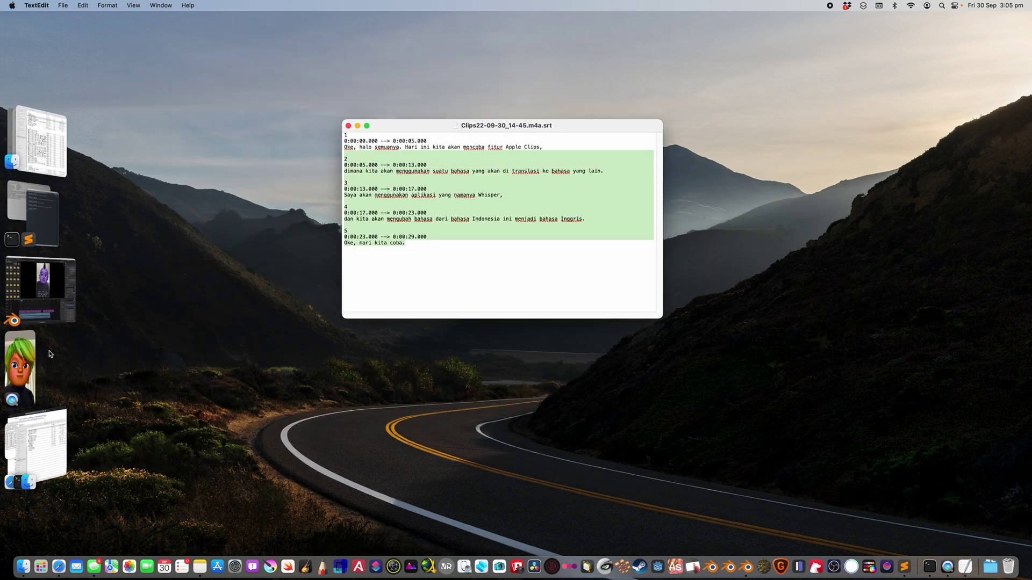
Step: Scrub the video in QuickTime Player to about 18 seconds, close it, and return to Blender
left_click(20, 359)
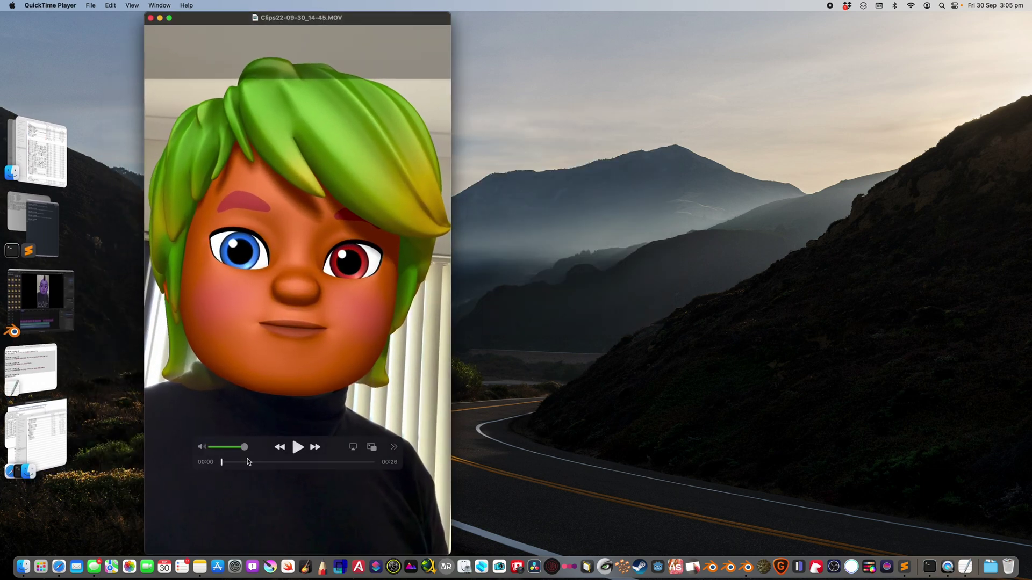
left_click_drag(222, 463, 325, 462)
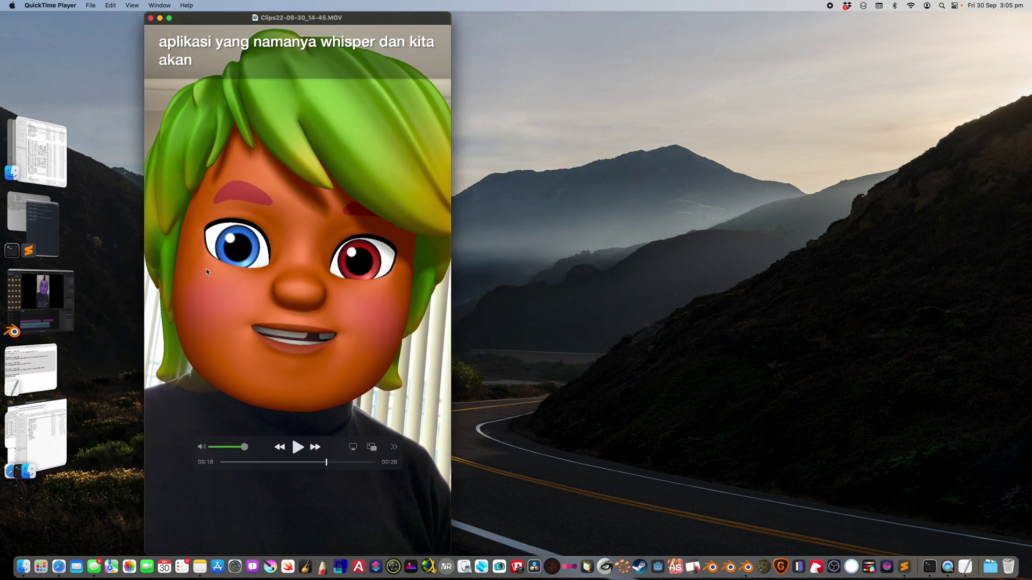
left_click(151, 17)
left_click(51, 290)
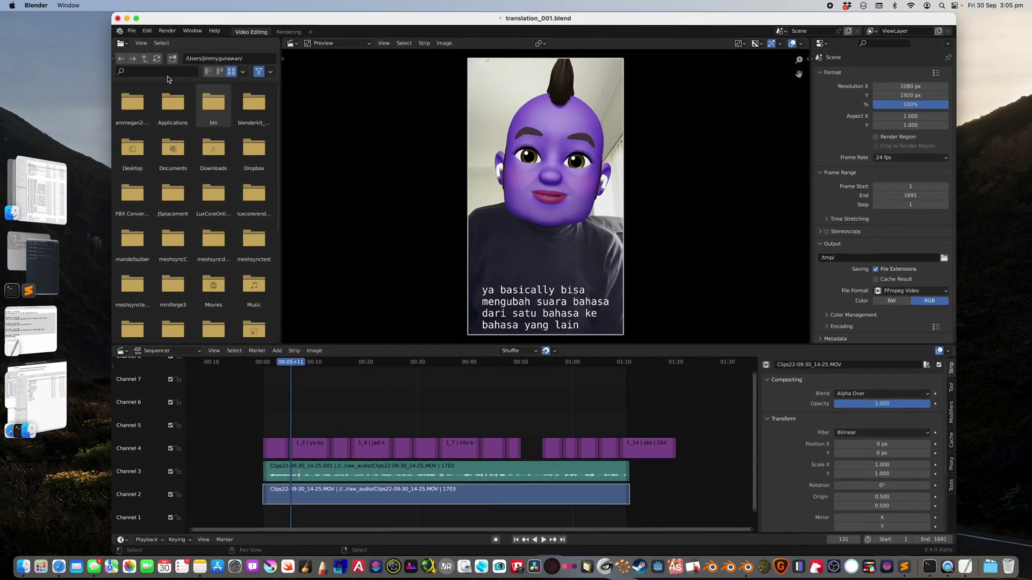
Step: Start a new General file without saving the translation_001 project
left_click(131, 31)
left_click(231, 42)
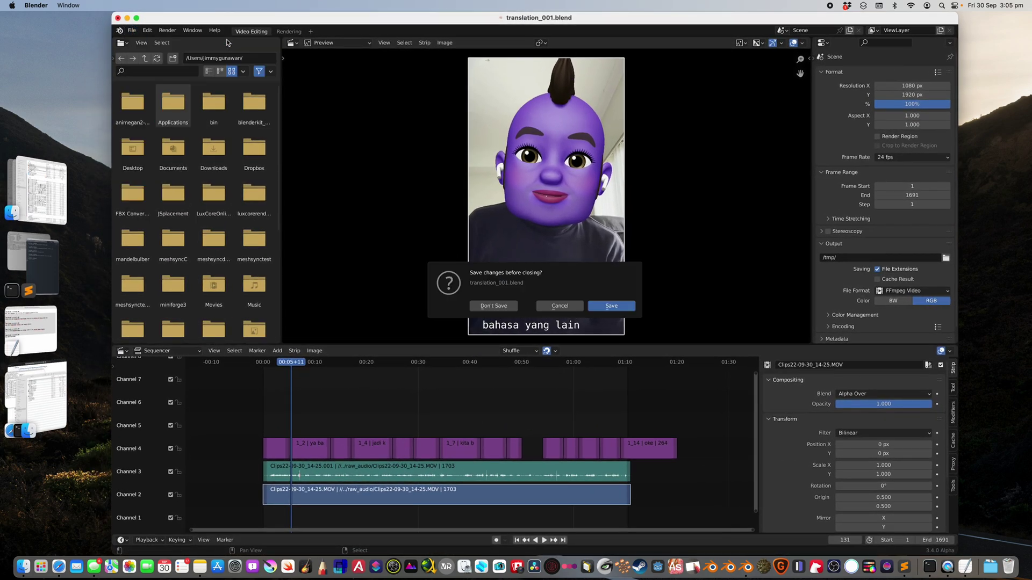
left_click(501, 307)
middle_click_drag(505, 301, 505, 276)
middle_click_drag(537, 156, 570, 215)
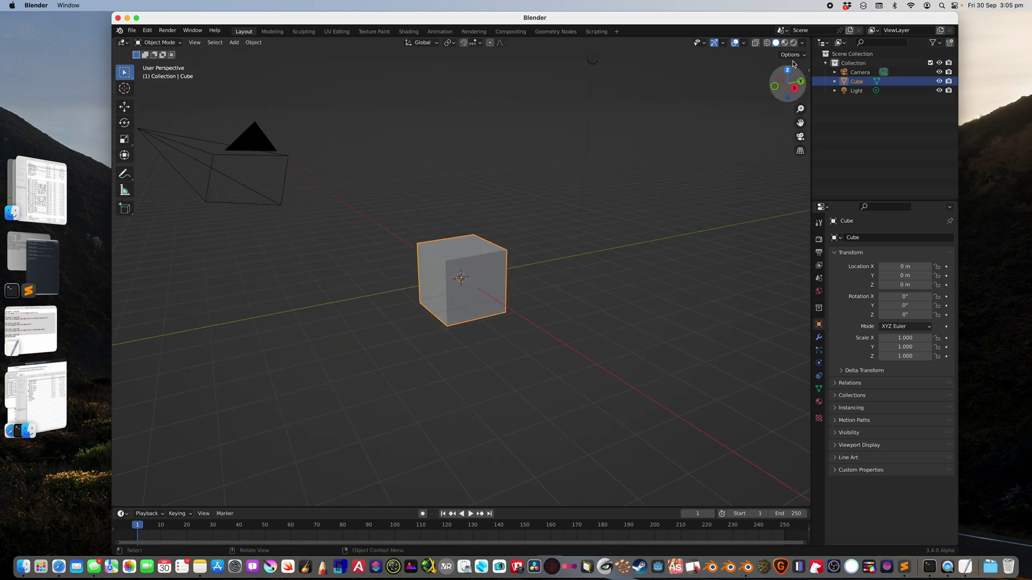
Step: Switch the 3D viewport to the Video Sequencer with Sequencer & Preview display
left_click(123, 42)
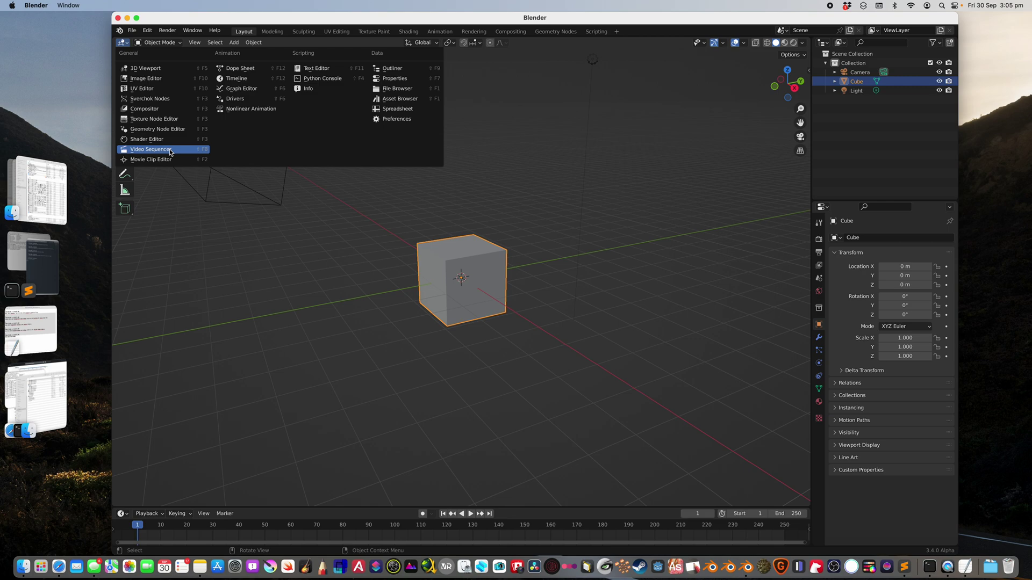
left_click(150, 150)
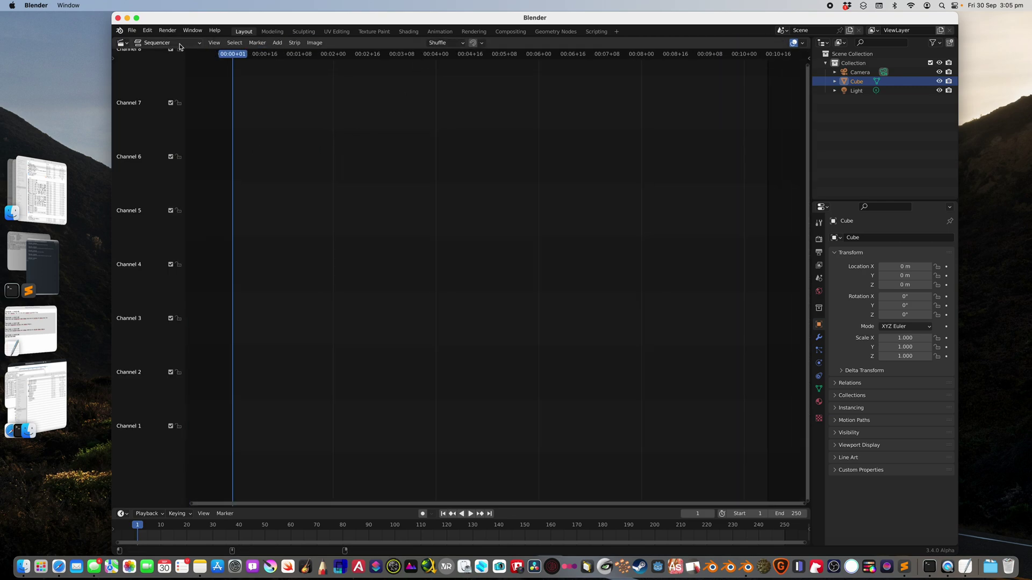
left_click(161, 42)
left_click(180, 76)
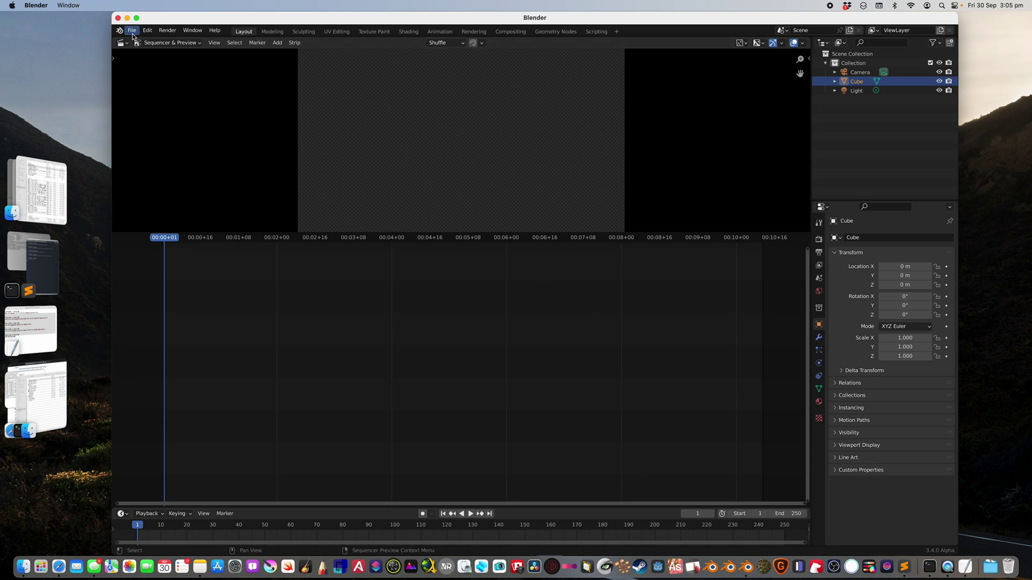
Step: Create a new project from the Video Editing template
left_click(132, 30)
mouse_move(144, 41)
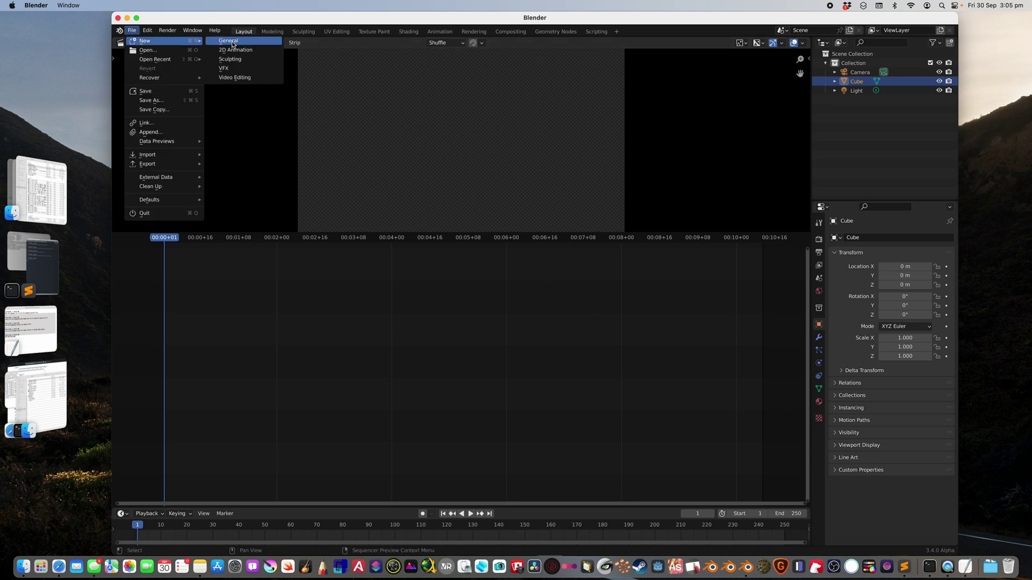
left_click(239, 79)
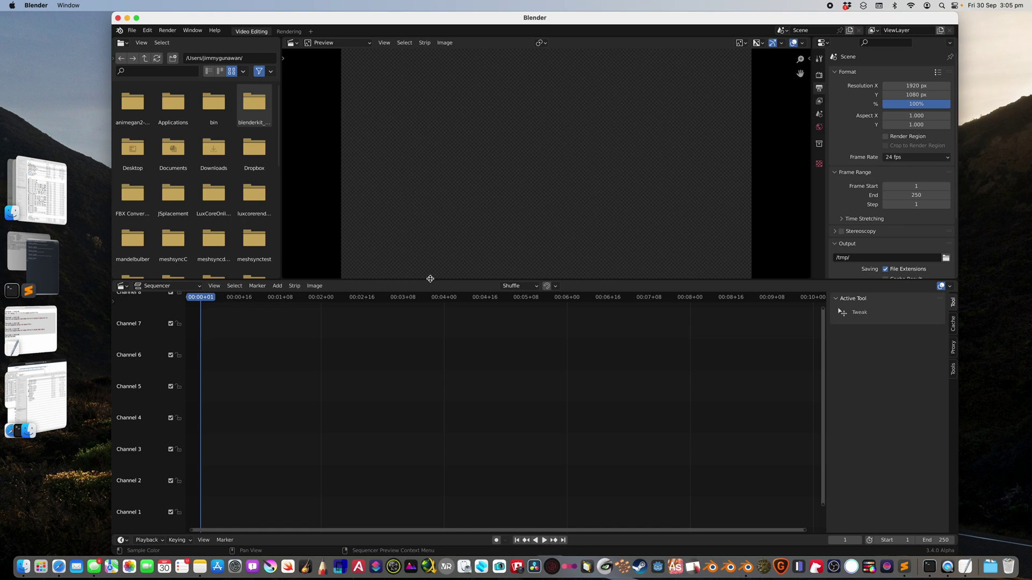
Step: Search 'sub' in the Preferences add-ons to confirm Subsimport is enabled
left_click_drag(430, 279, 430, 314)
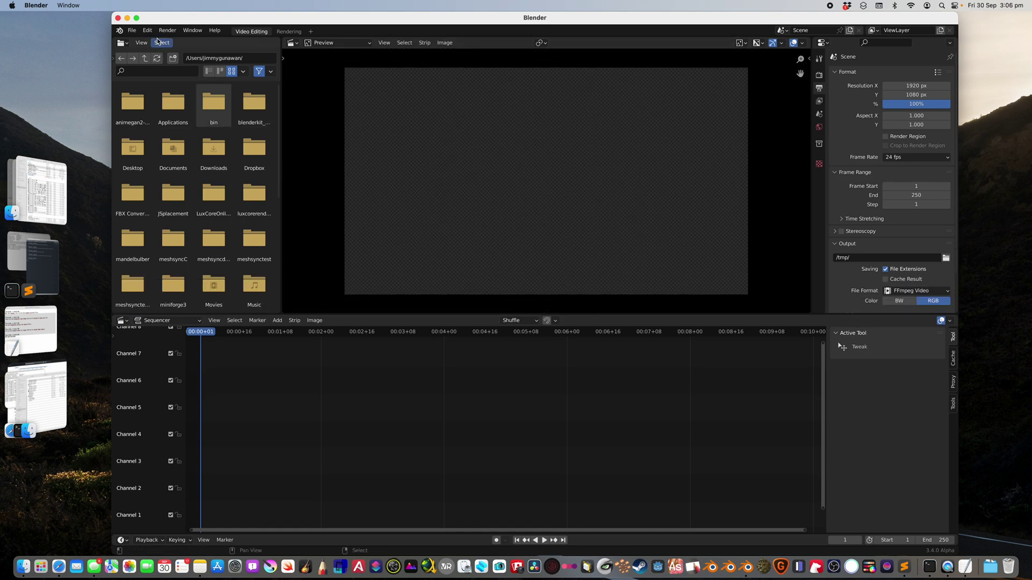
left_click(147, 31)
left_click(167, 169)
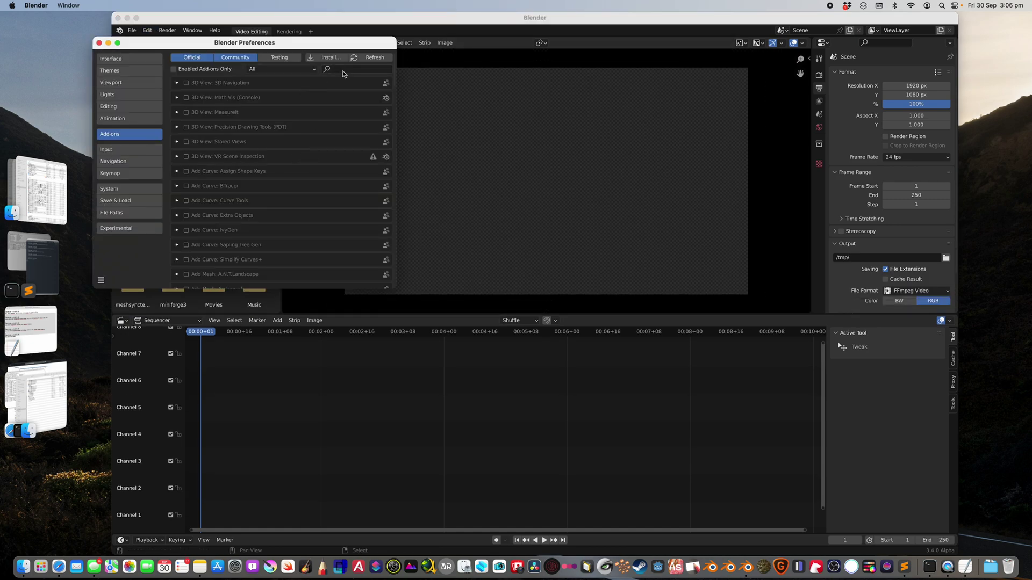
type("subt")
key("BackSpace")
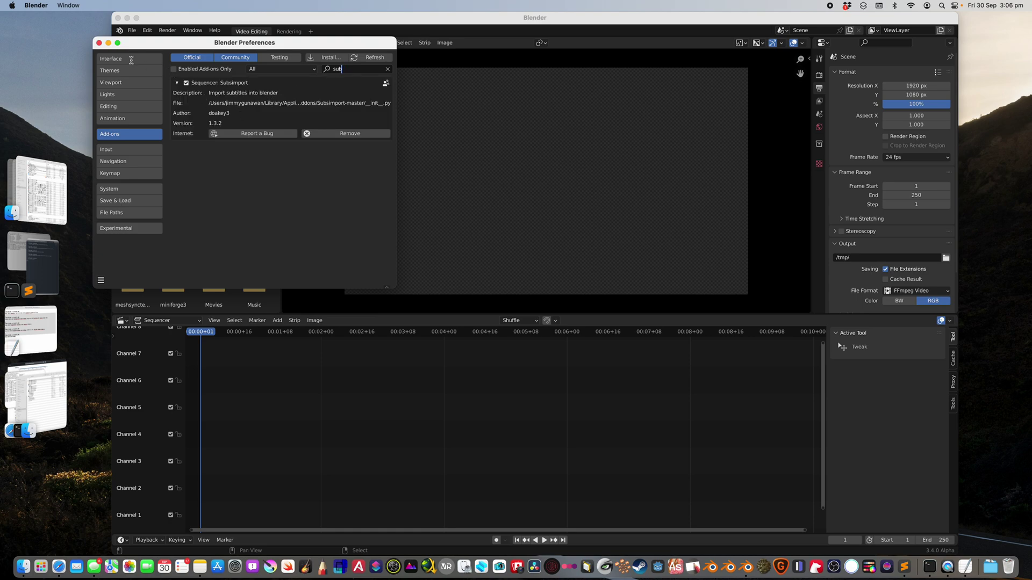
left_click(99, 43)
Step: Expand the Subsimport panel in the sequencer sidebar and open the save-as dialog
left_click_drag(126, 22, 173, 26)
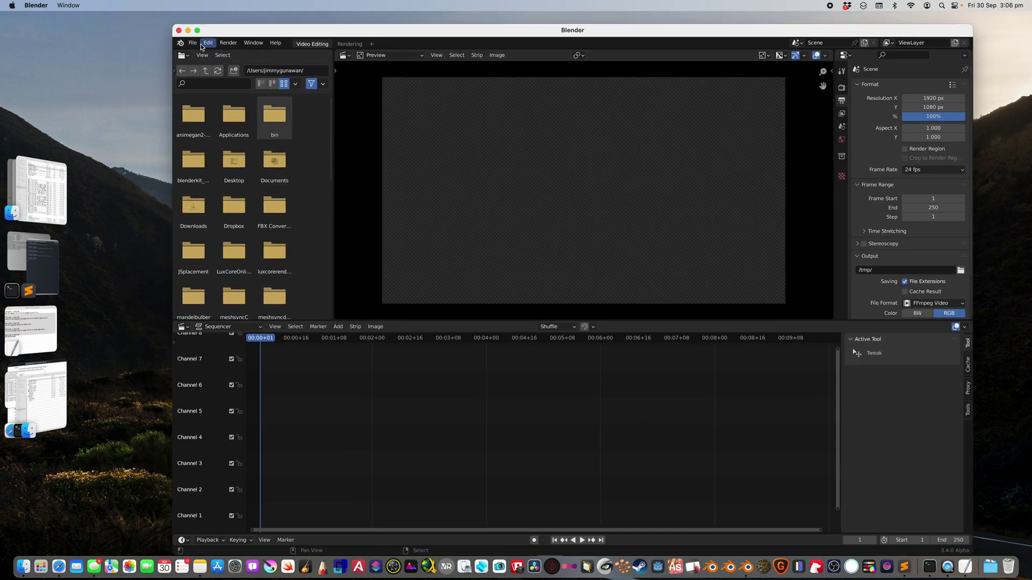
left_click(967, 410)
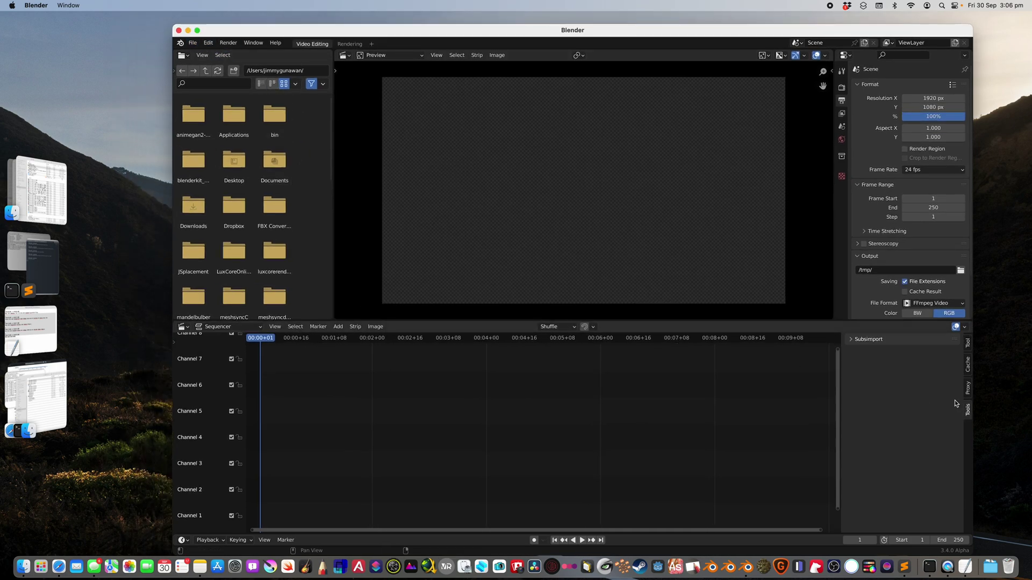
left_click(853, 340)
scroll(472, 215, "down", 1)
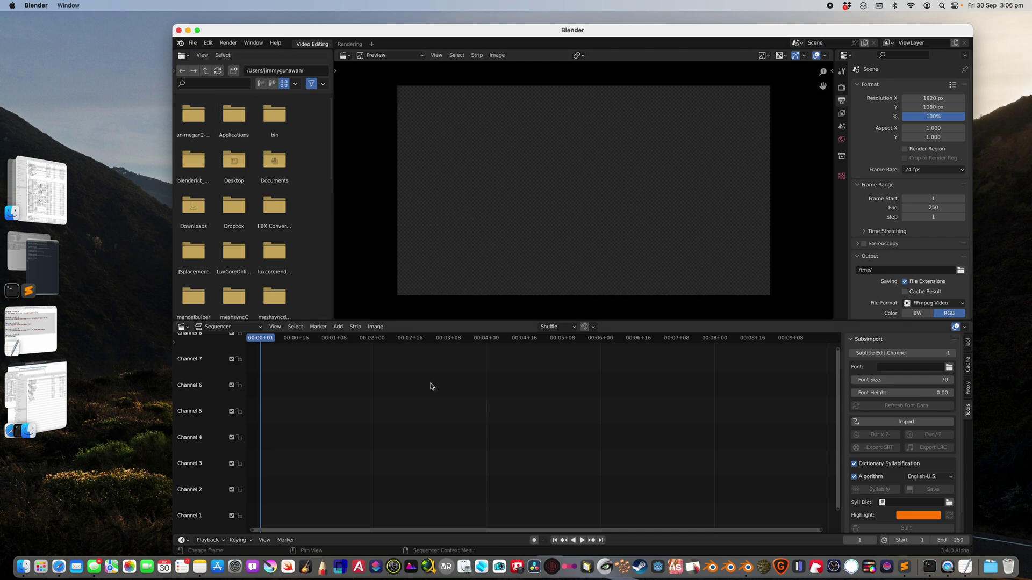
key("super+s")
double_click(480, 502)
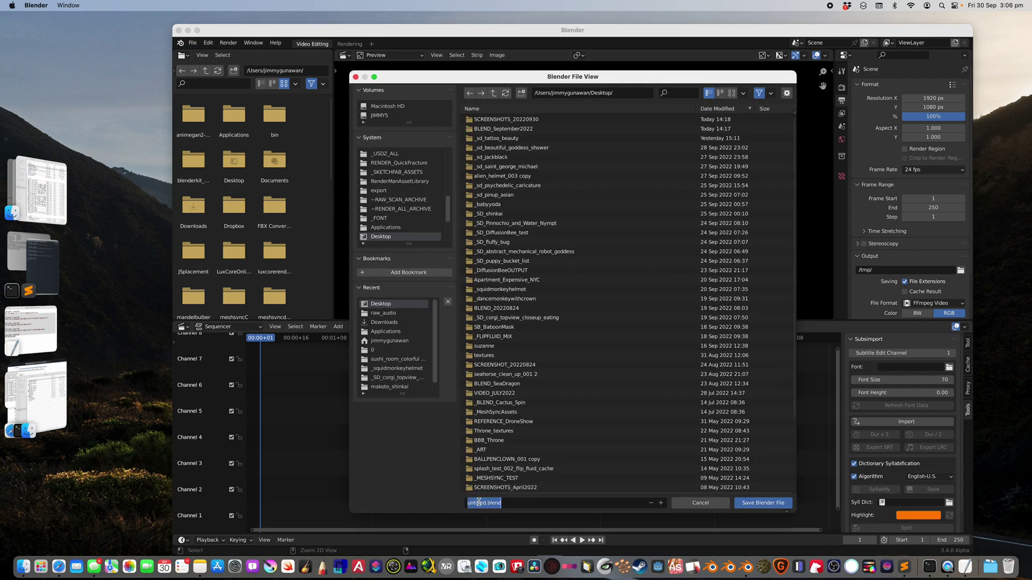
Step: Name the file demo_subtitle and save it to the Desktop as demo_subtitle.blend
type("demo_subtitle")
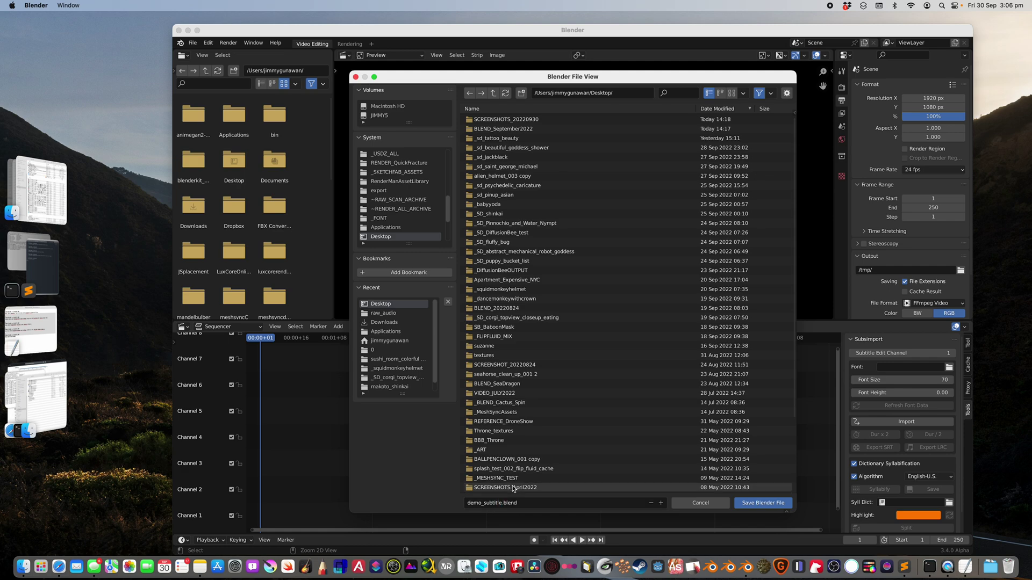
key("Return")
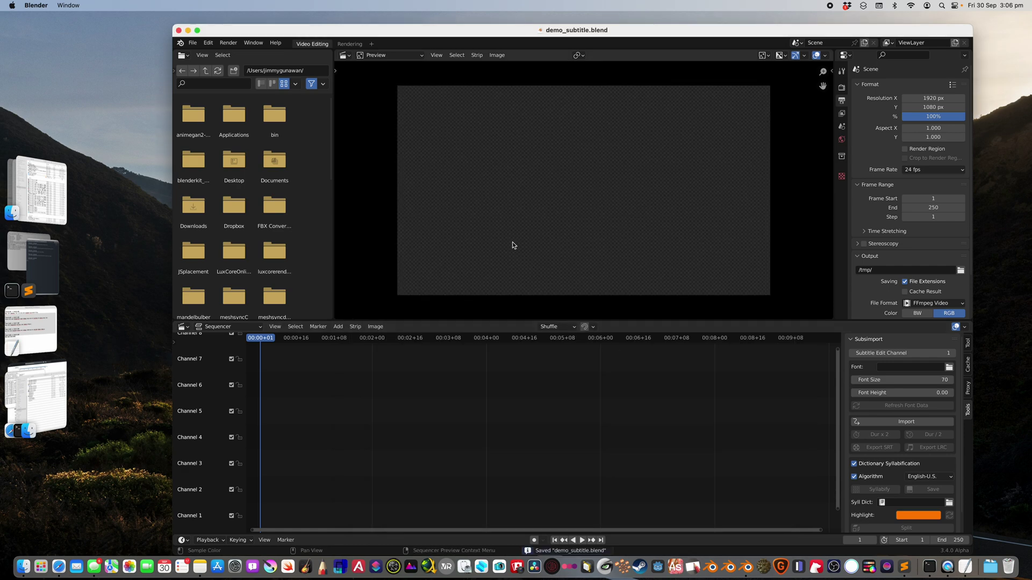
scroll(419, 290, "down", 1)
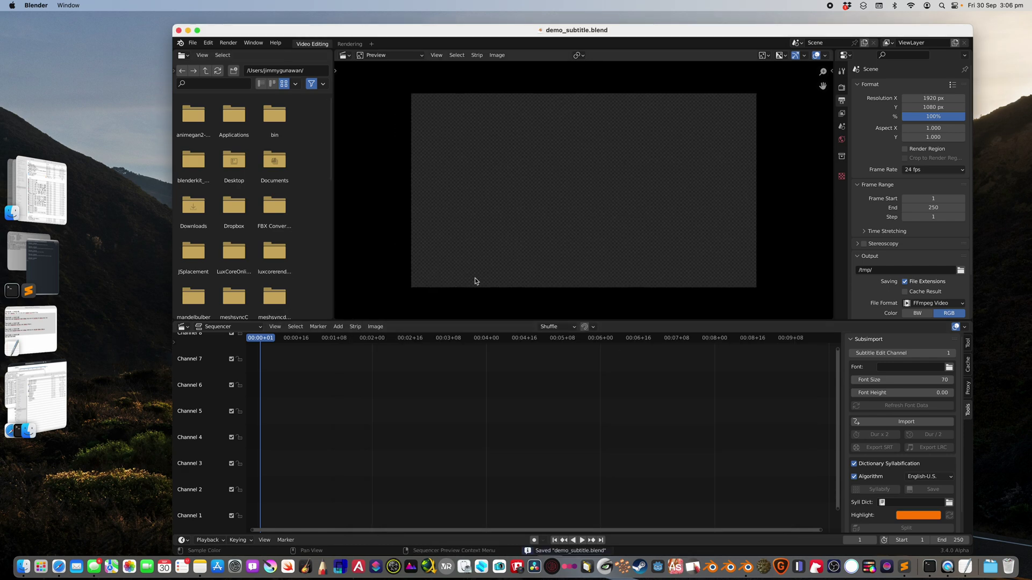
scroll(483, 307, "up", 1)
scroll(435, 372, "down", 2)
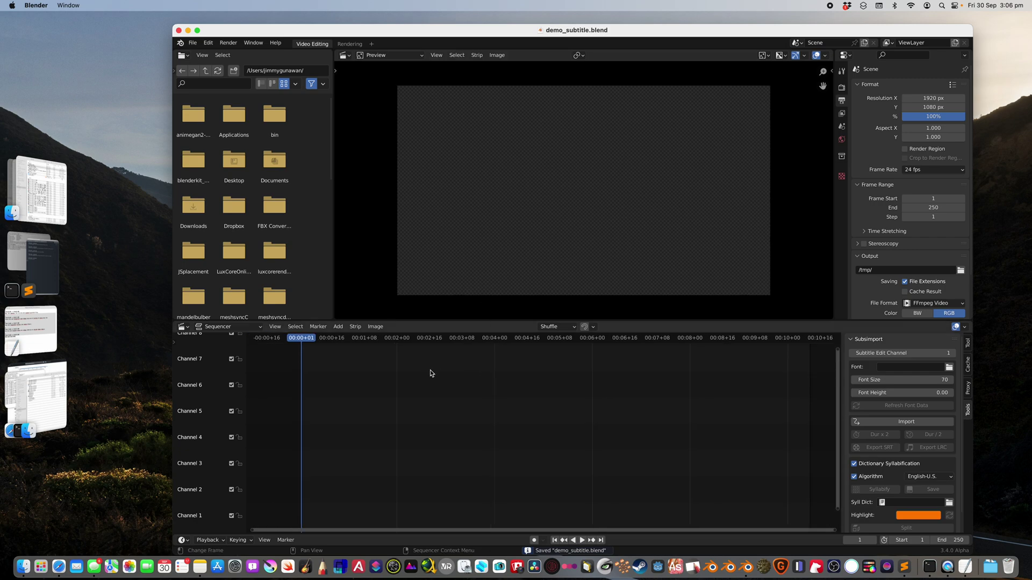
key("shift+a")
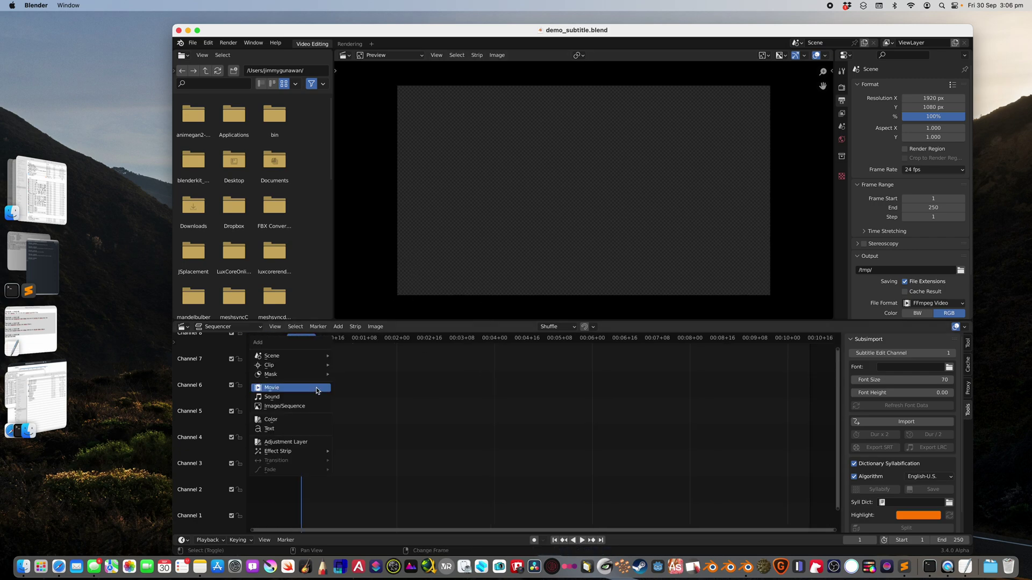
left_click(317, 389)
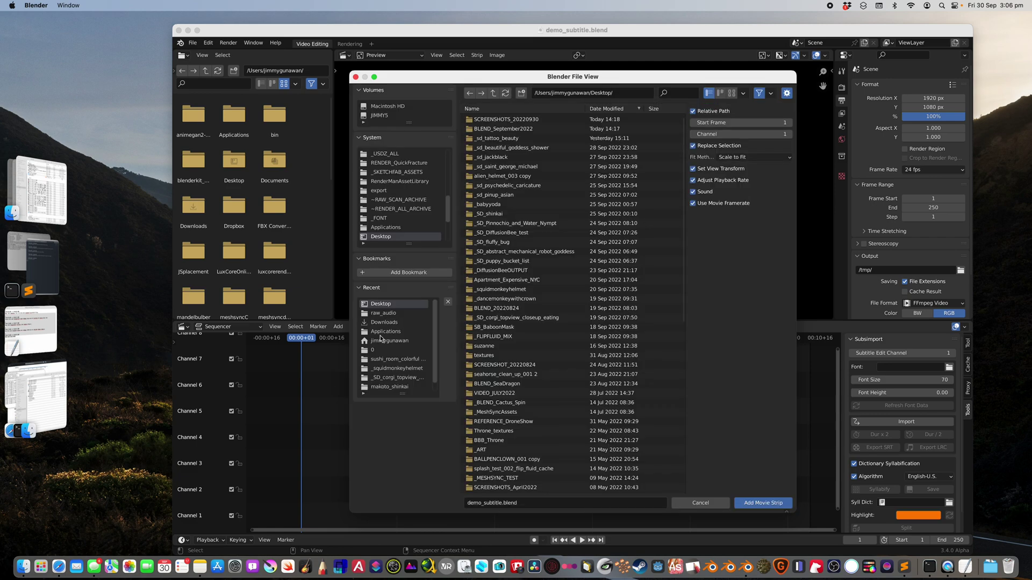
scroll(423, 217, "down", 3)
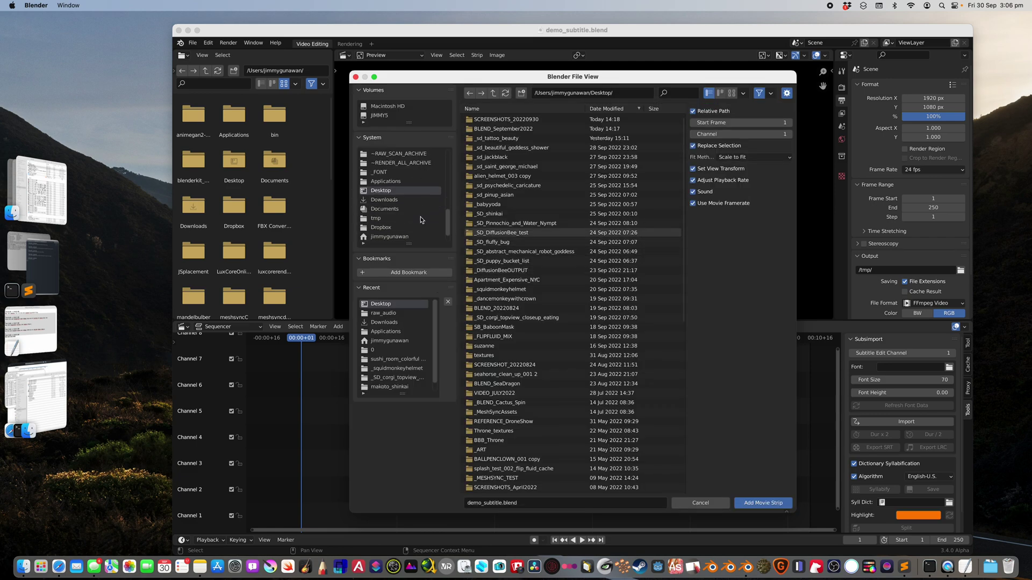
left_click(406, 339)
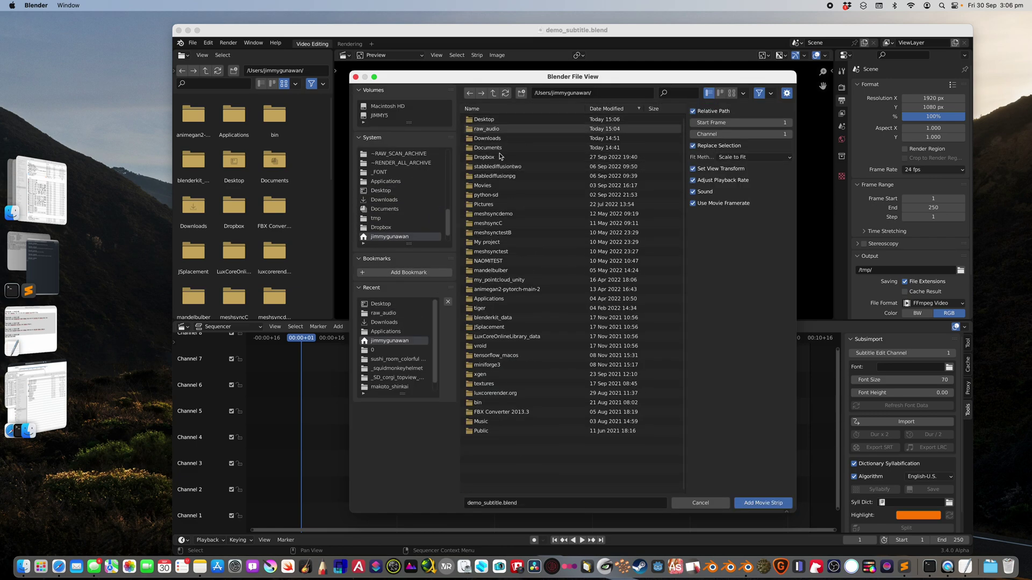
double_click(539, 129)
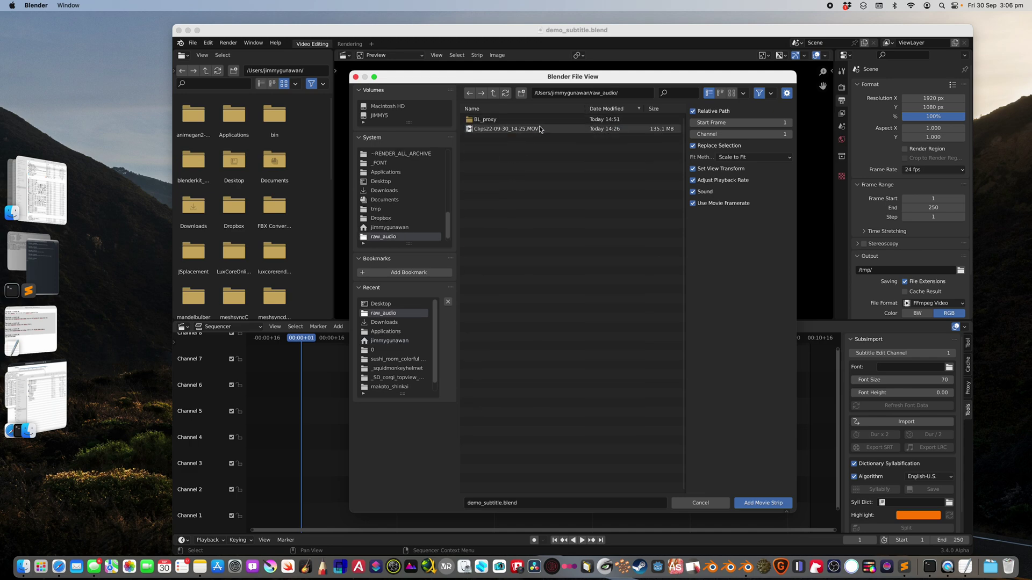
left_click(550, 130)
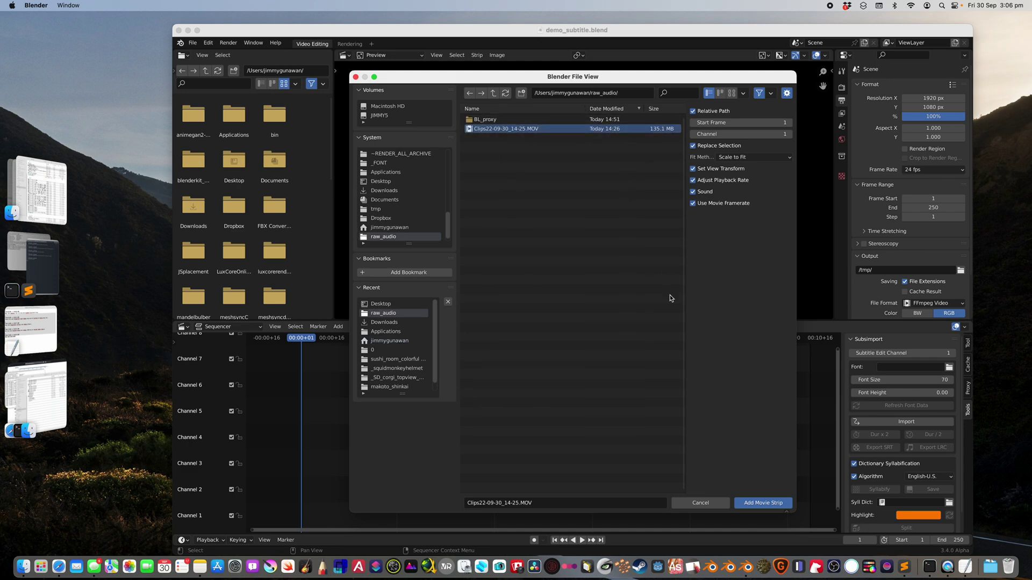
left_click(752, 502)
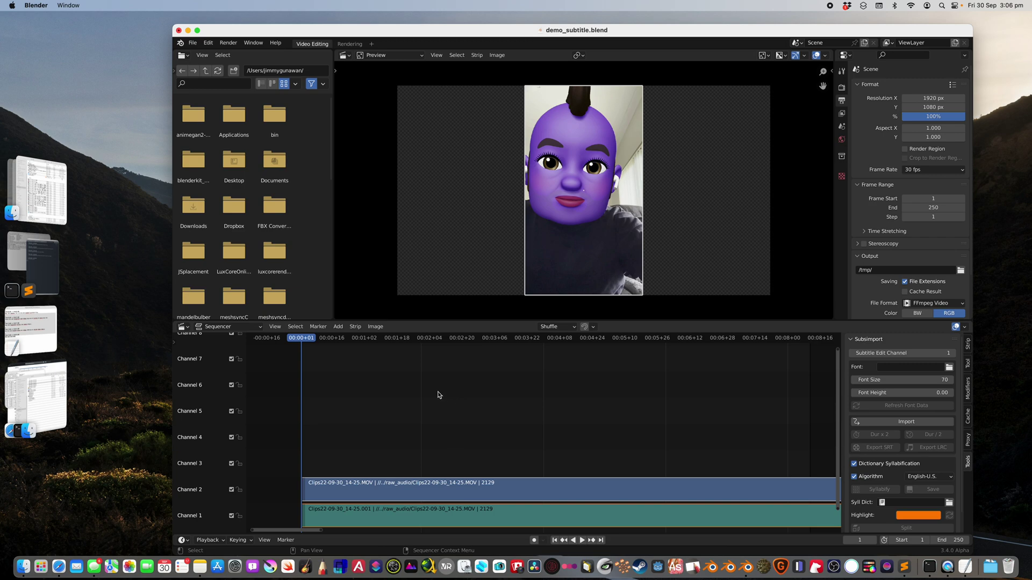
scroll(408, 469, "down", 1)
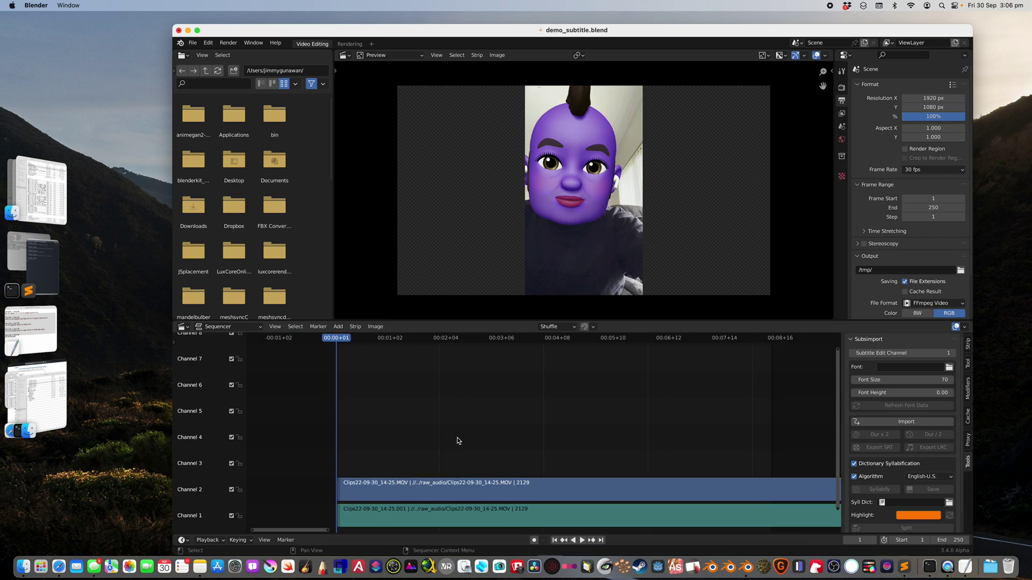
key("Delete")
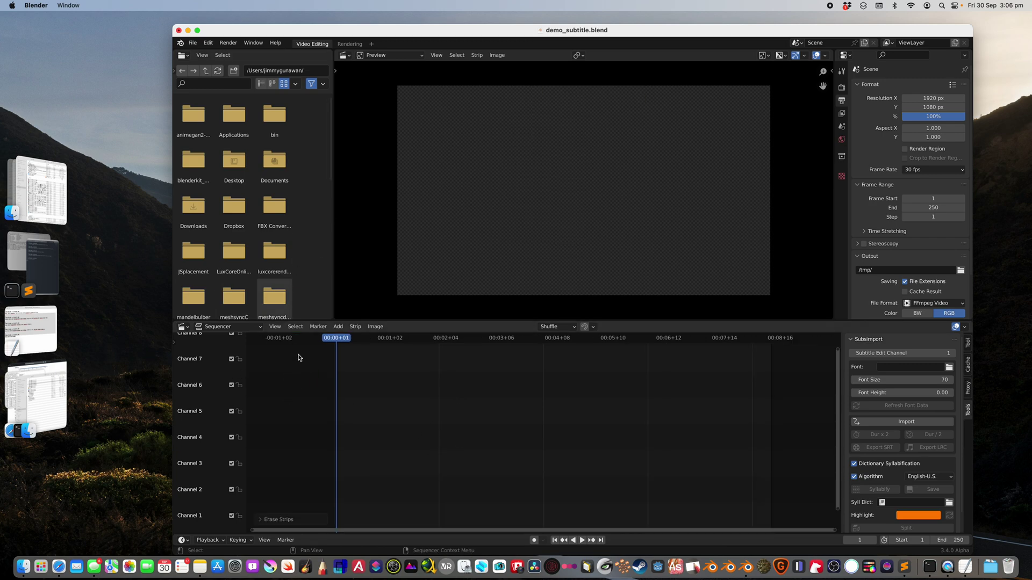
key("shift+a")
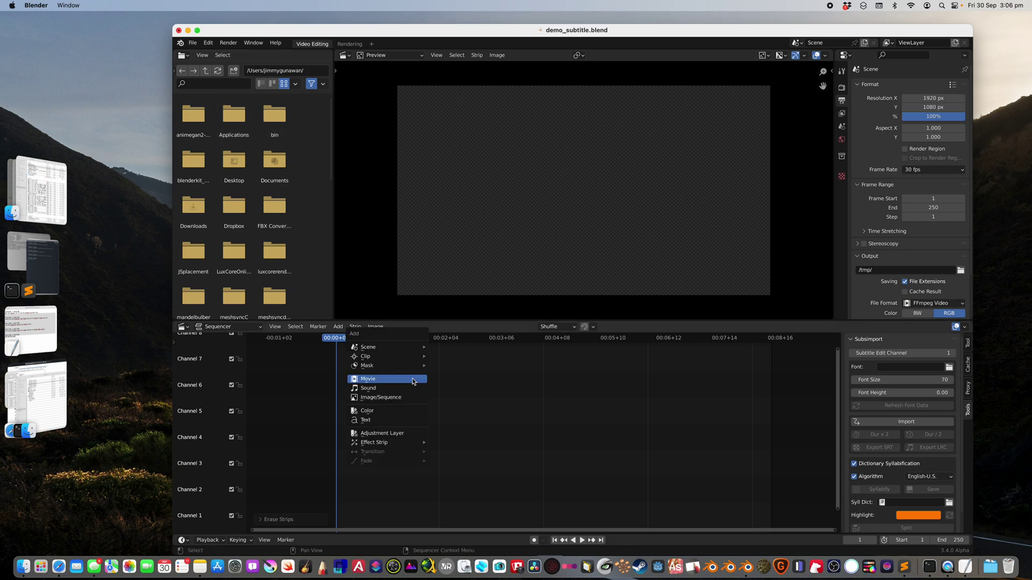
Step: Add Clips22-09-30_14-45.MOV from Downloads as a movie strip and play it
left_click(414, 382)
left_click(405, 322)
left_click(606, 109)
scroll(684, 303, "down", 10)
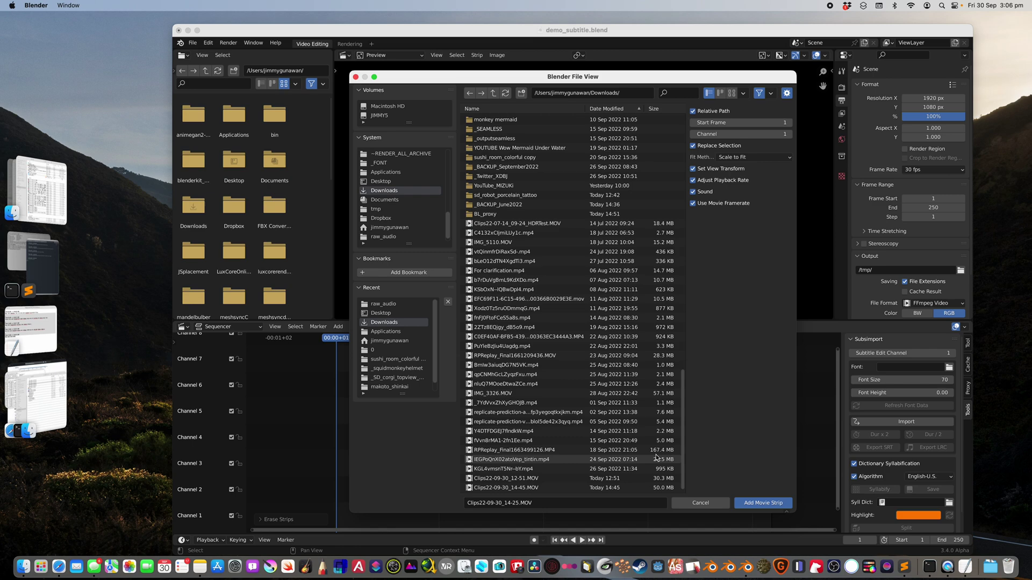
left_click(763, 503)
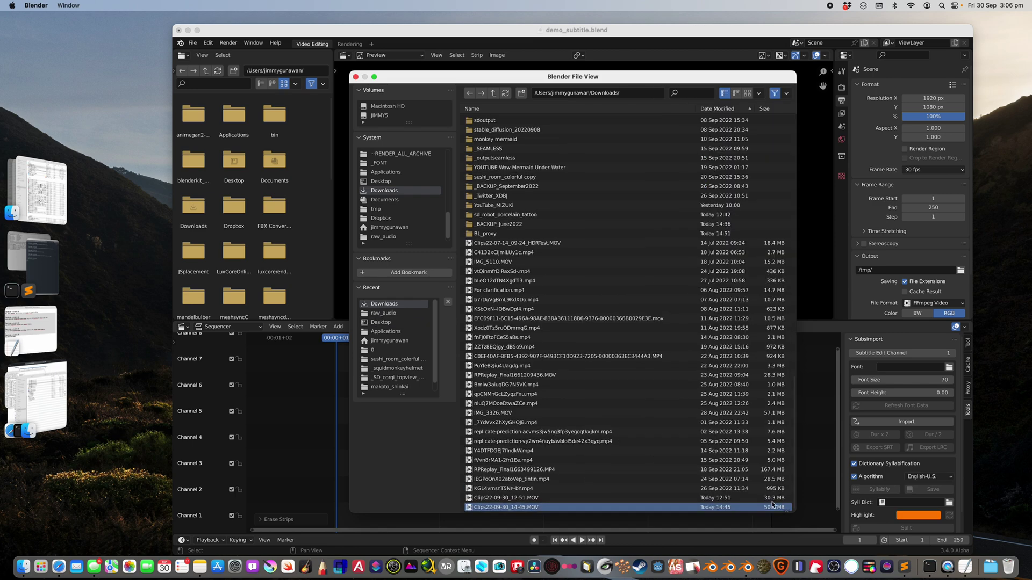
left_click(548, 338)
key("space")
key("space")
Step: Select the channel 1 sound strip, display its waveform, and scrub through the clip
scroll(507, 360, "right", 3)
scroll(516, 341, "down", 2)
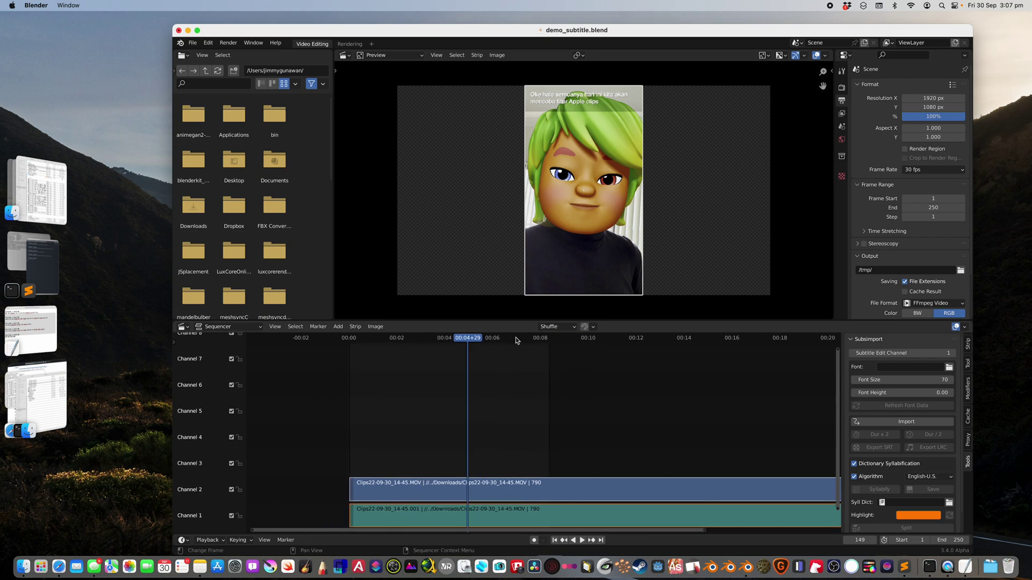
scroll(618, 456, "down", 2)
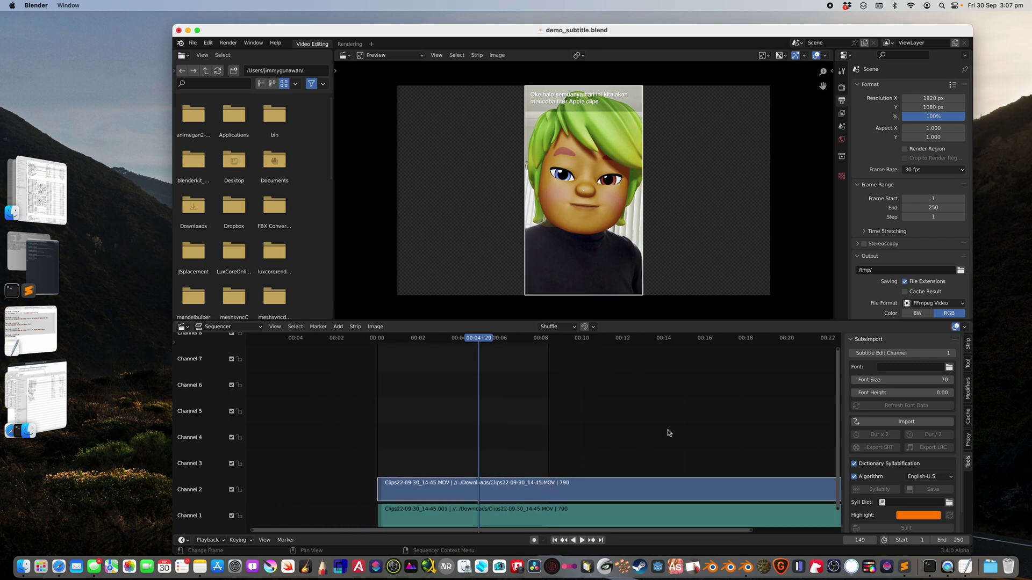
scroll(668, 431, "down", 2)
scroll(871, 476, "down", 1)
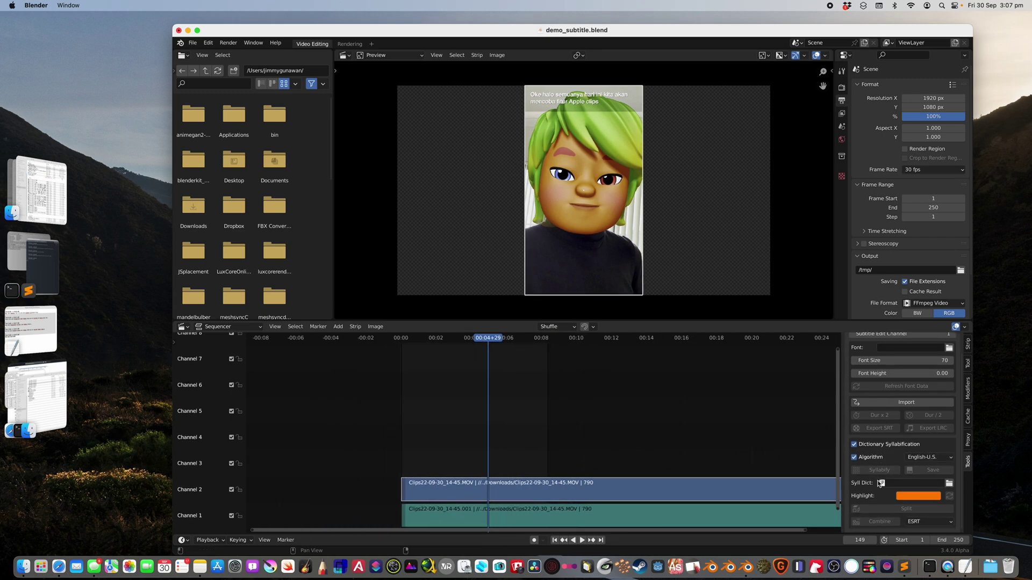
left_click(622, 514)
scroll(860, 377, "up", 1)
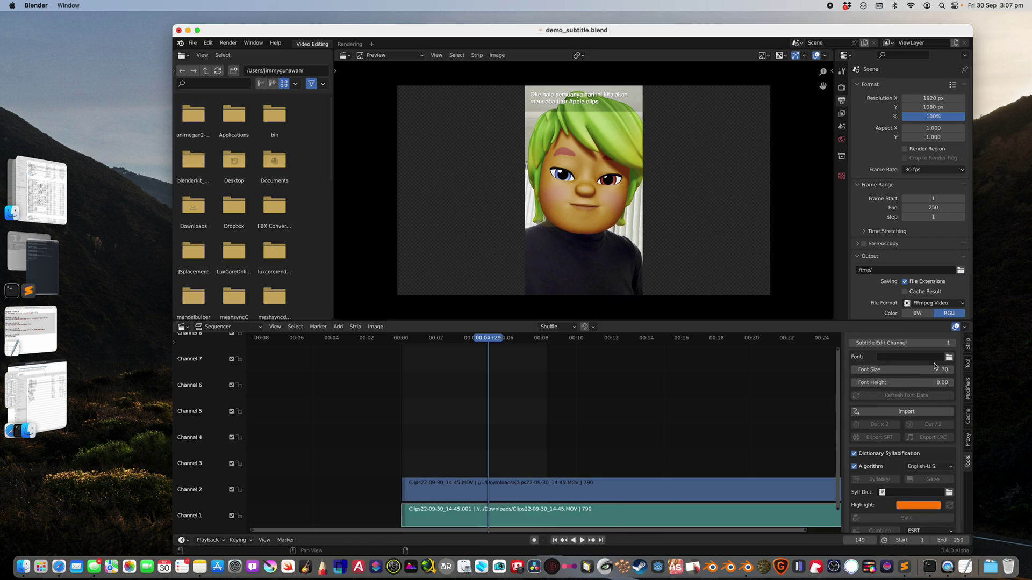
left_click(968, 344)
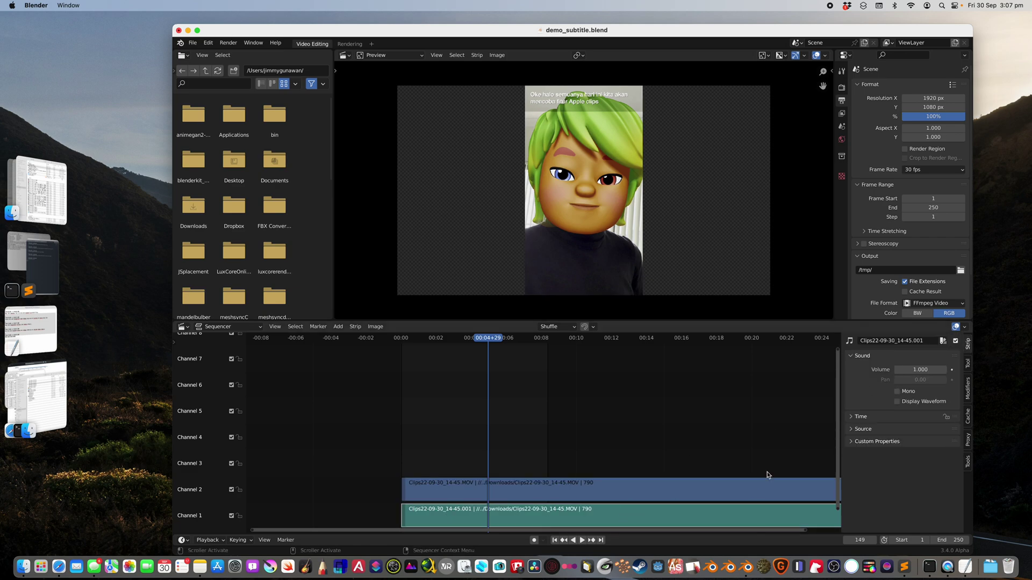
key("Home")
mouse_move(443, 339)
left_mouse_down()
mouse_move(727, 342)
mouse_move(402, 338)
left_mouse_up()
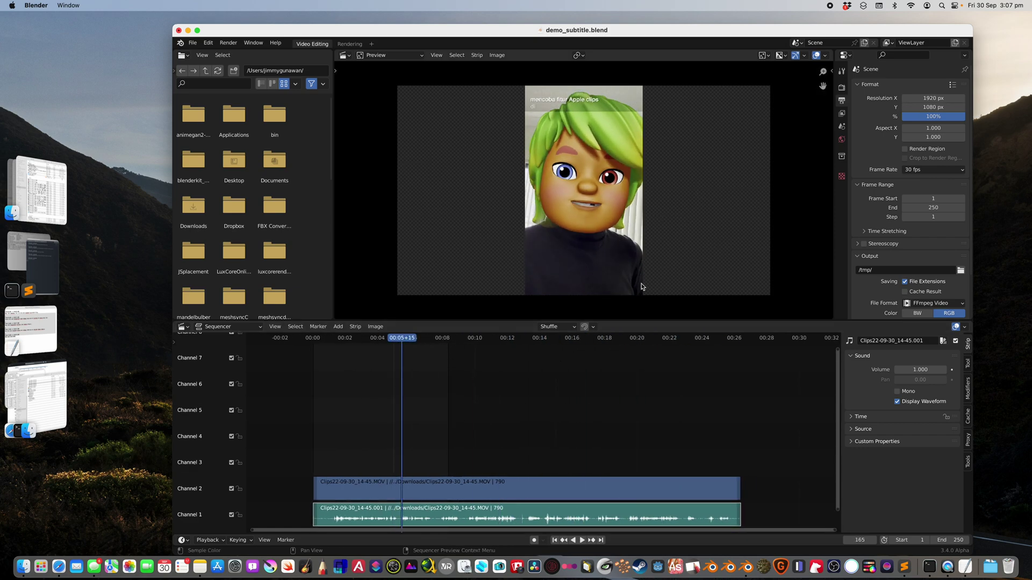
left_click(930, 99)
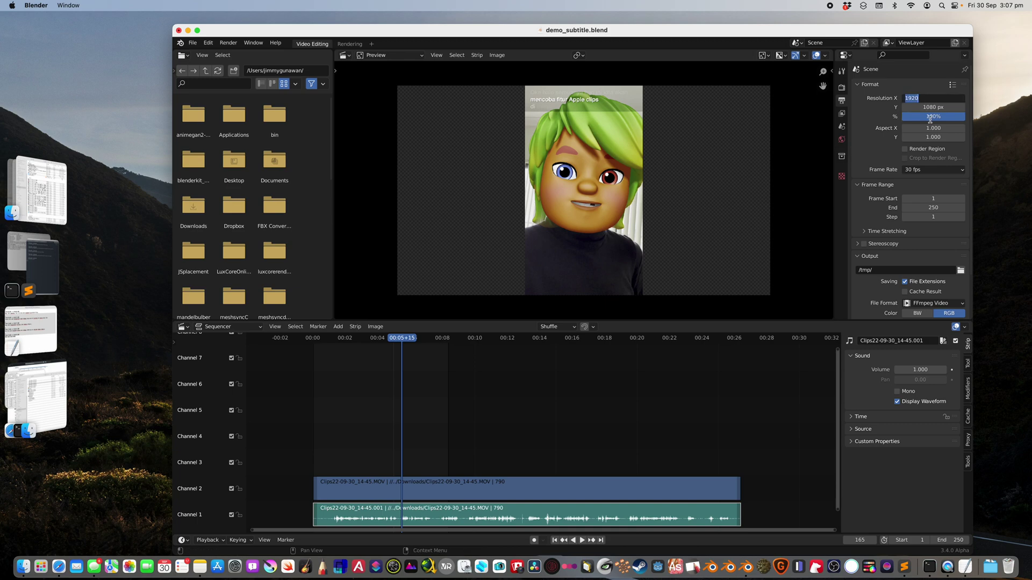
Step: Set the output resolution to 1080 × 1920 portrait
type("1080")
key("Tab")
type("1920")
key("Return")
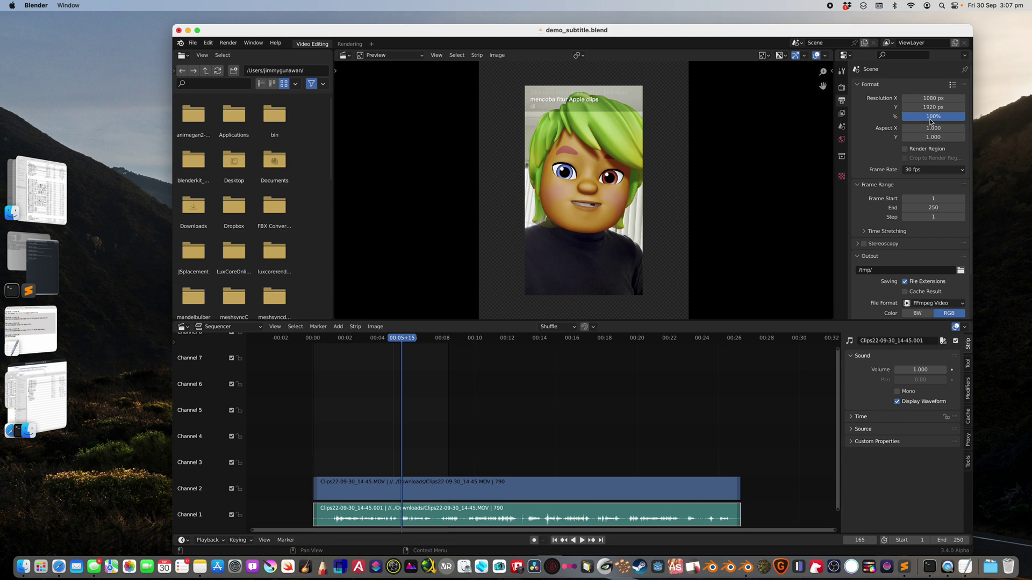
Step: Inspect the movie strip's video and transform settings, then save the project
left_click(563, 490)
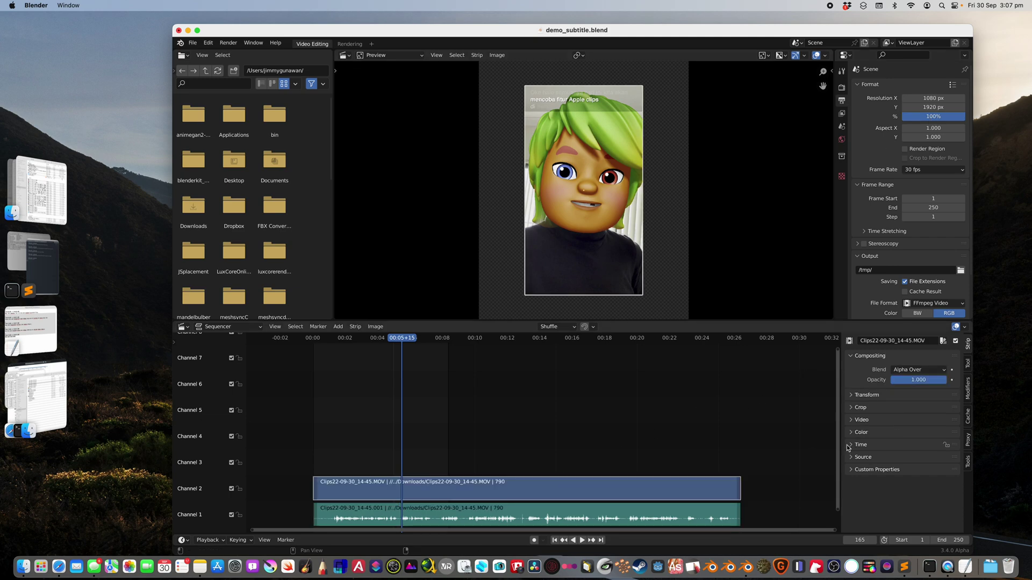
left_click(862, 419)
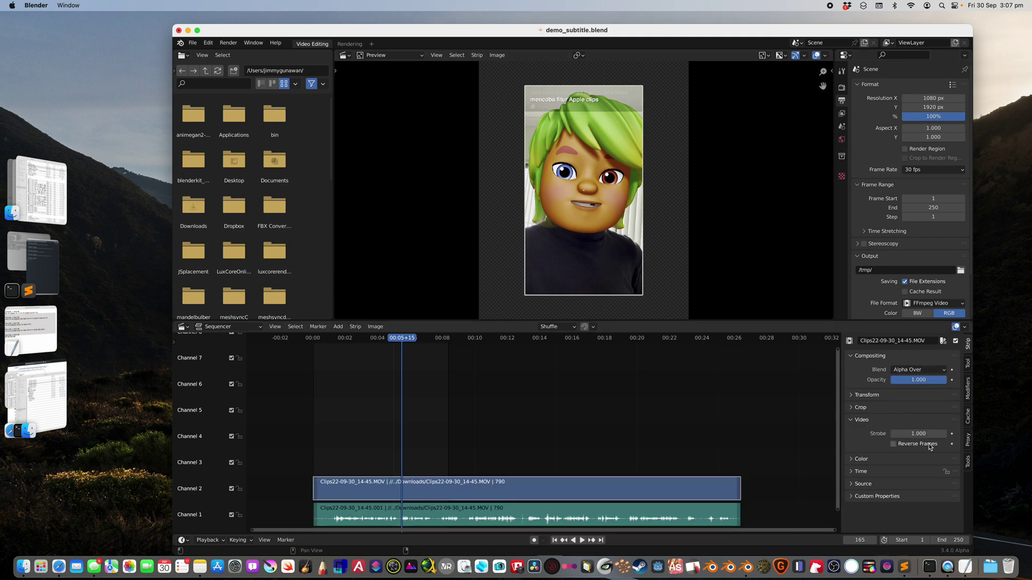
left_click(866, 395)
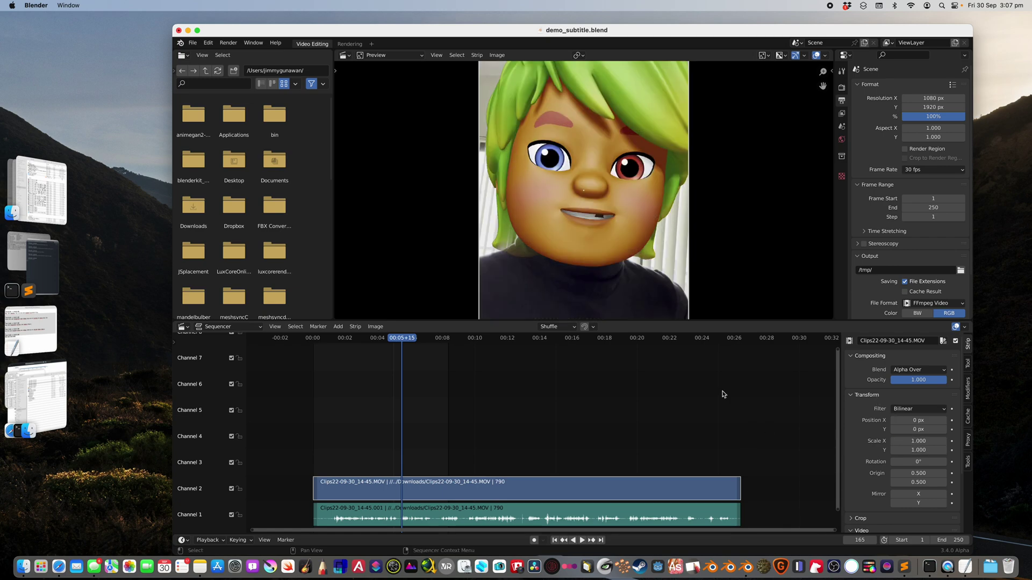
scroll(516, 185, "down", 3)
key("super+s")
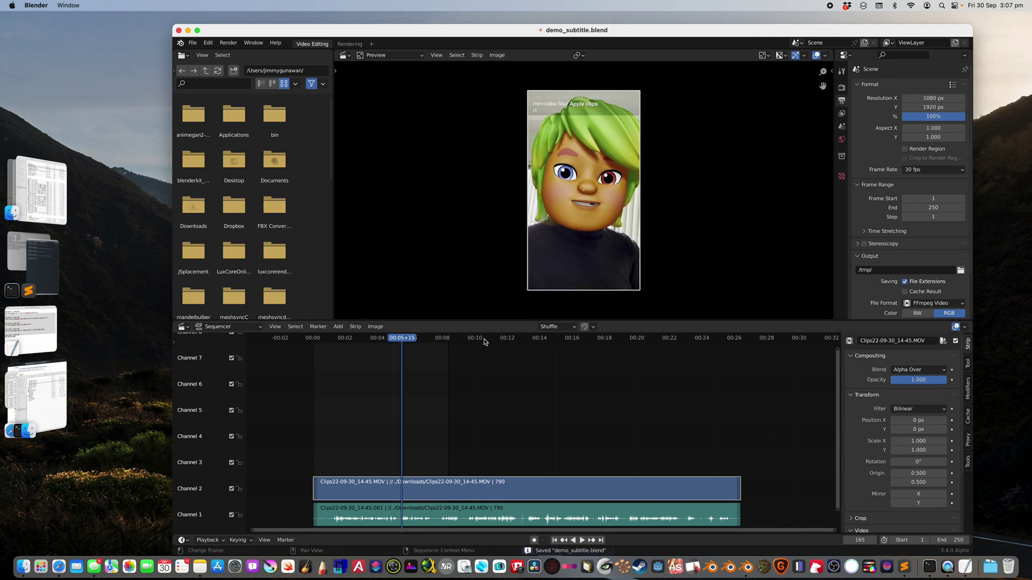
Step: Set the scene end frame to 786, the clip's last frame
left_click_drag(484, 341, 737, 339)
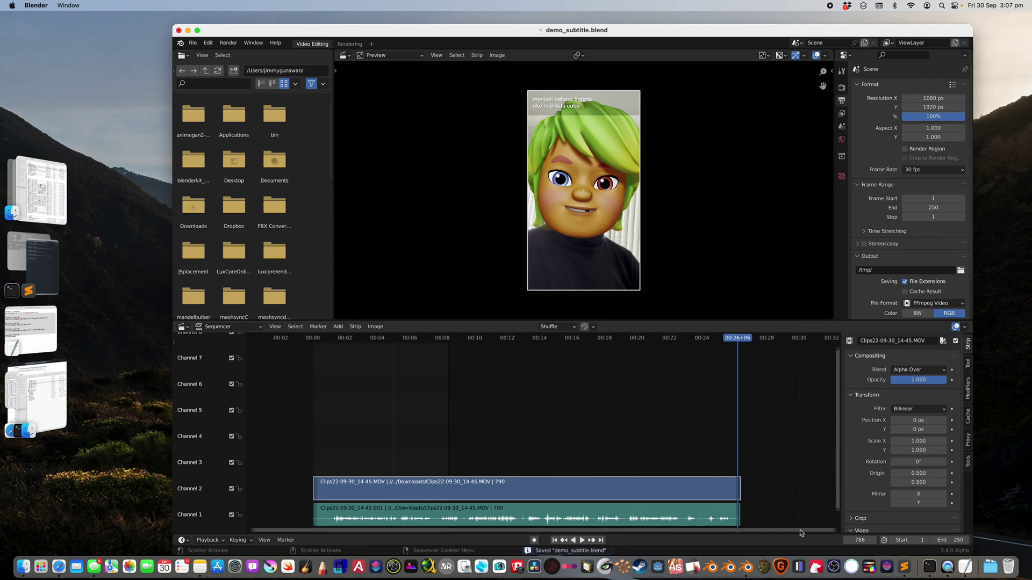
key("super+c")
key("super+v")
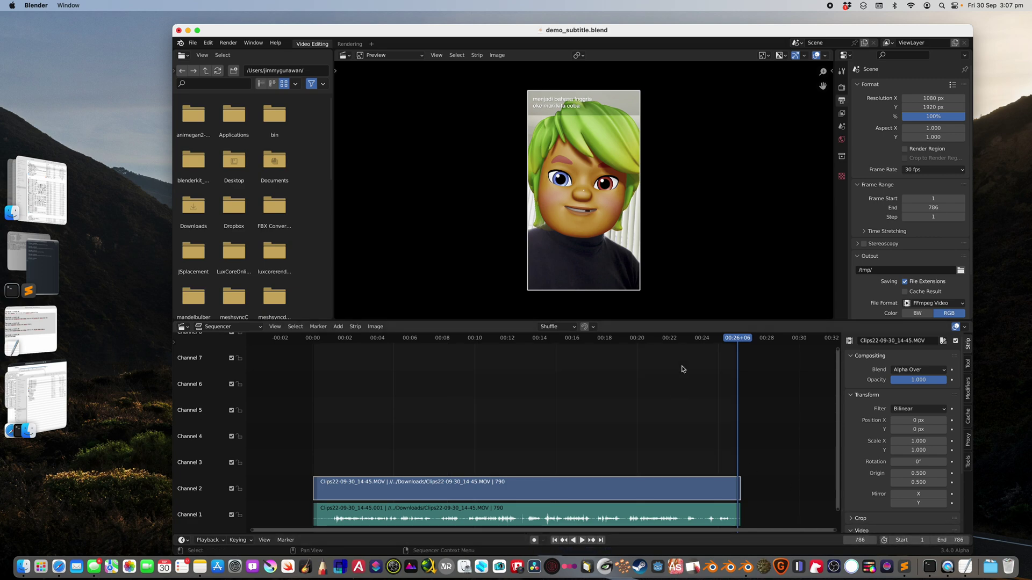
Step: Play the clip back from the start, save again, and return to frame 1
left_click_drag(726, 340, 357, 340)
key("space")
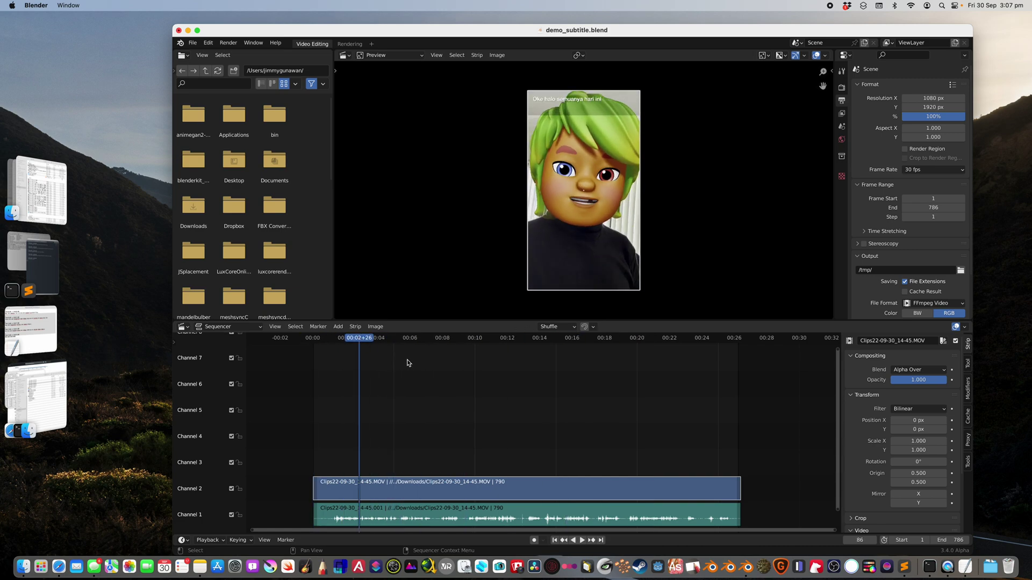
scroll(588, 244, "up", 1)
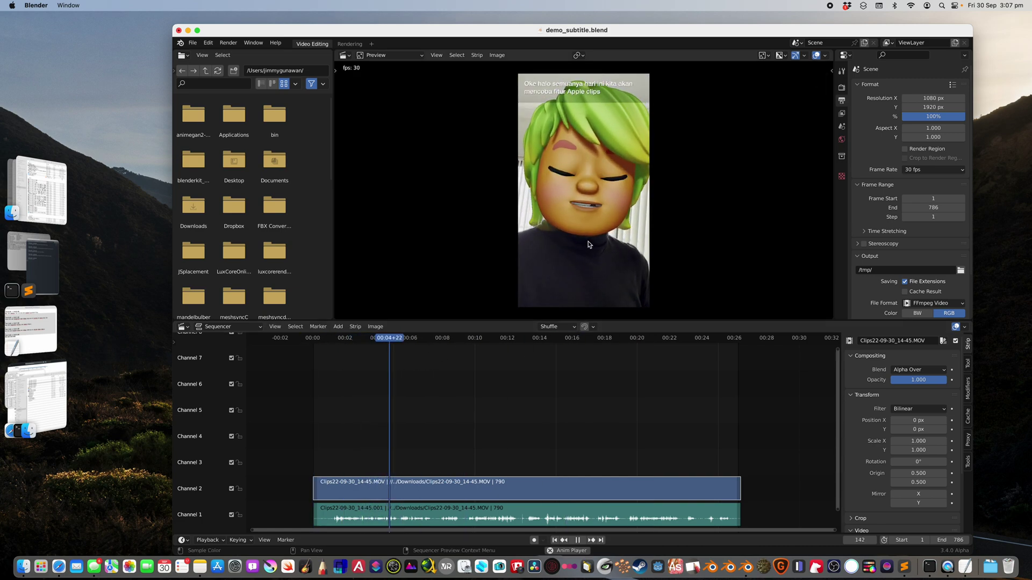
key("space")
key("super+s")
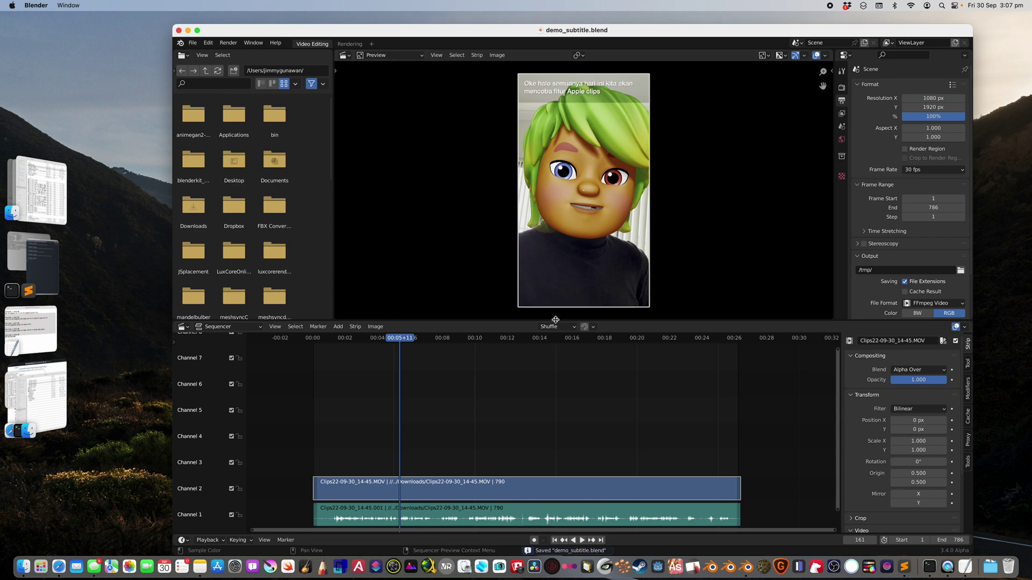
left_click_drag(353, 341, 318, 341)
left_click(554, 541)
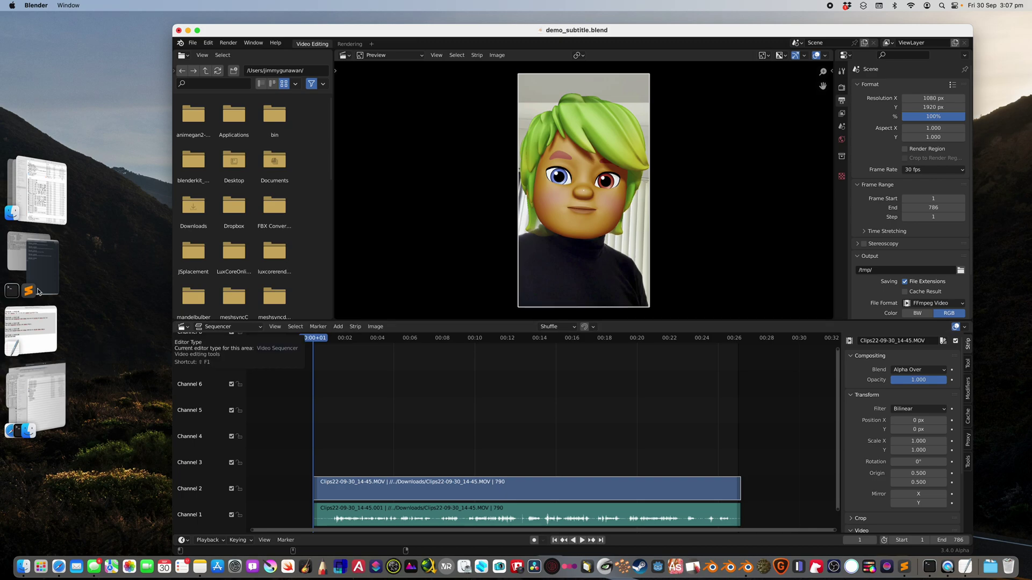
left_click(42, 210)
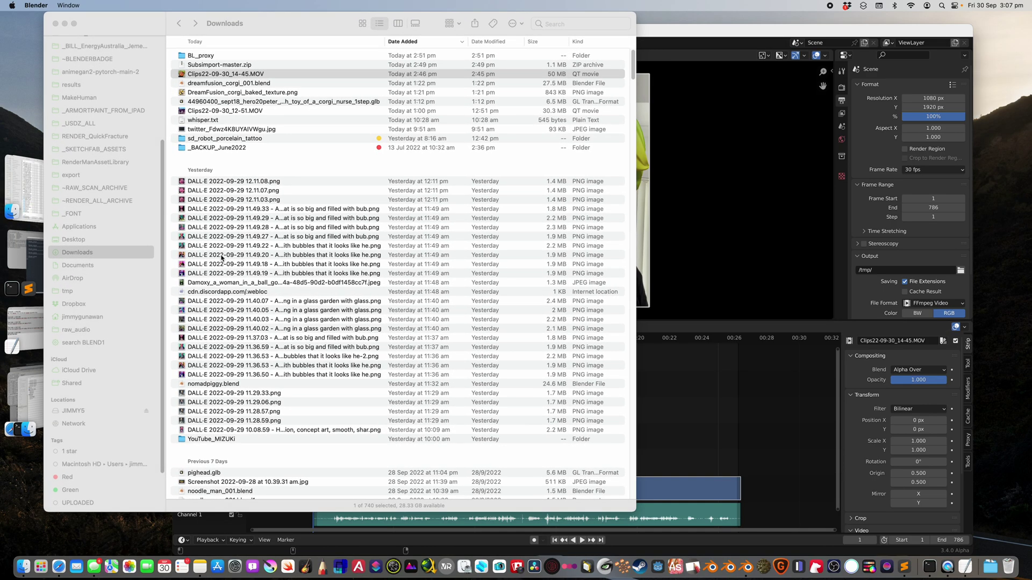
Step: Close the Downloads window and sort raw_audio by Date Modified, newest first
left_click(55, 24)
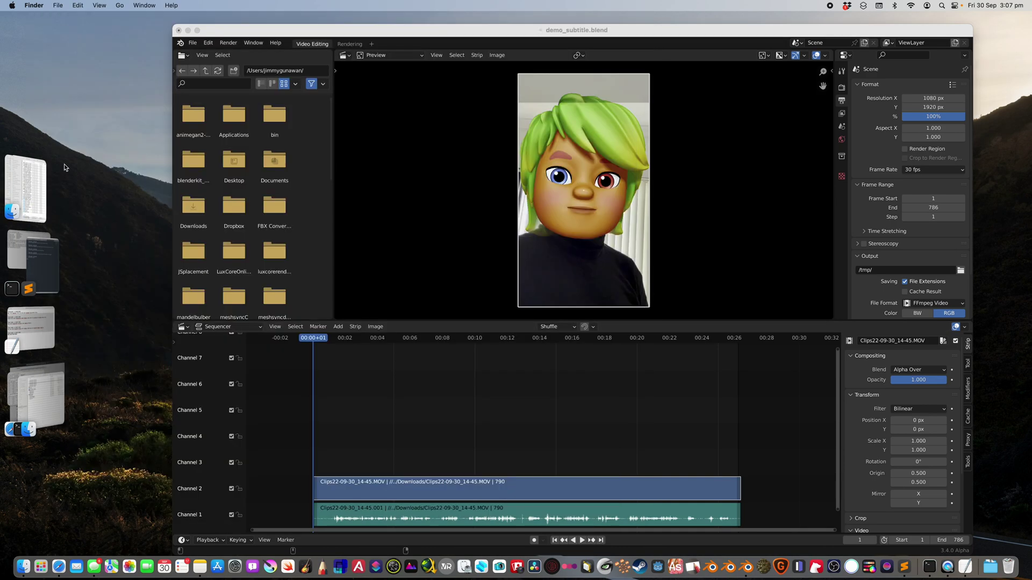
left_click(27, 190)
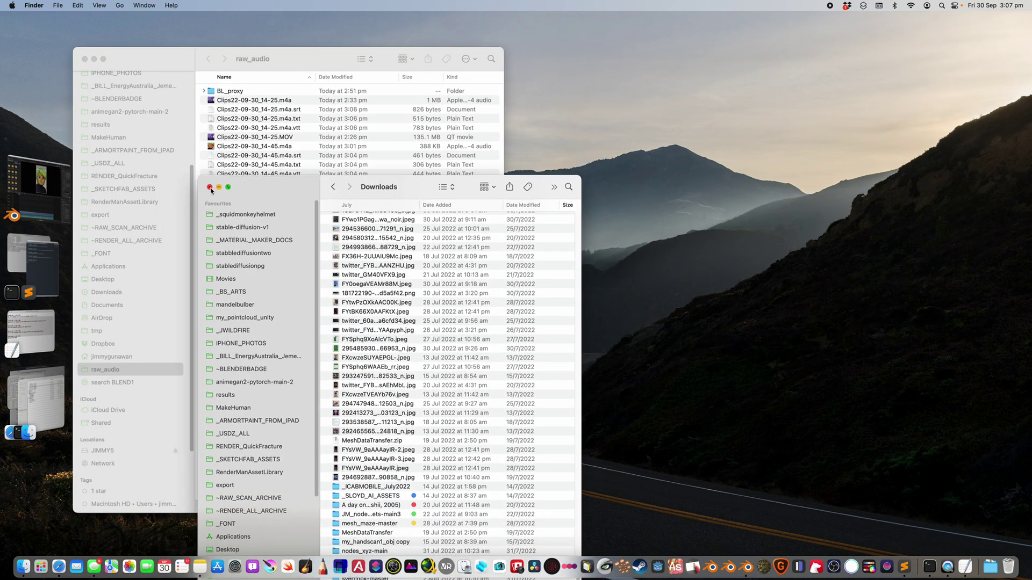
left_click(208, 186)
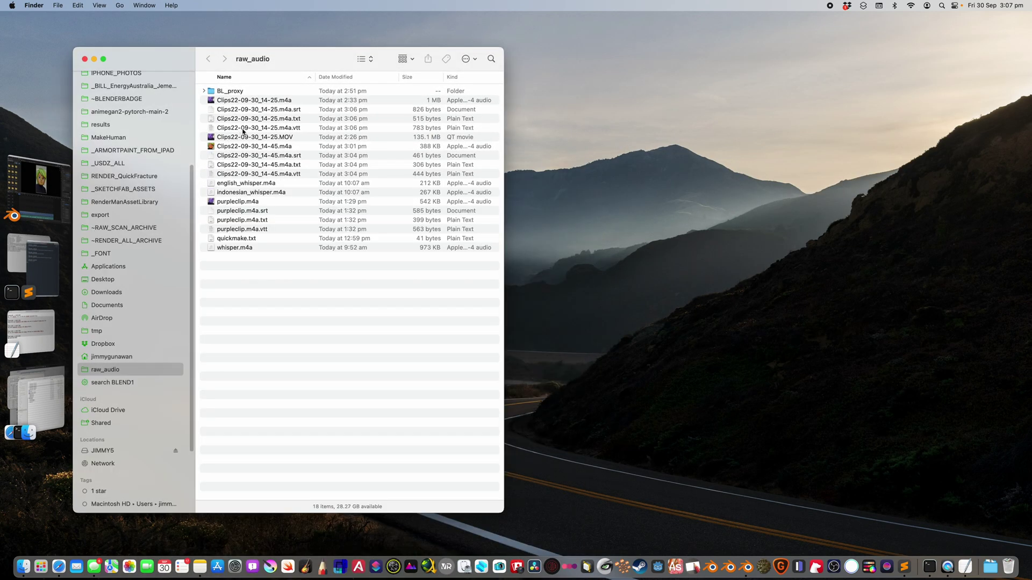
left_click(289, 121)
left_click(358, 78)
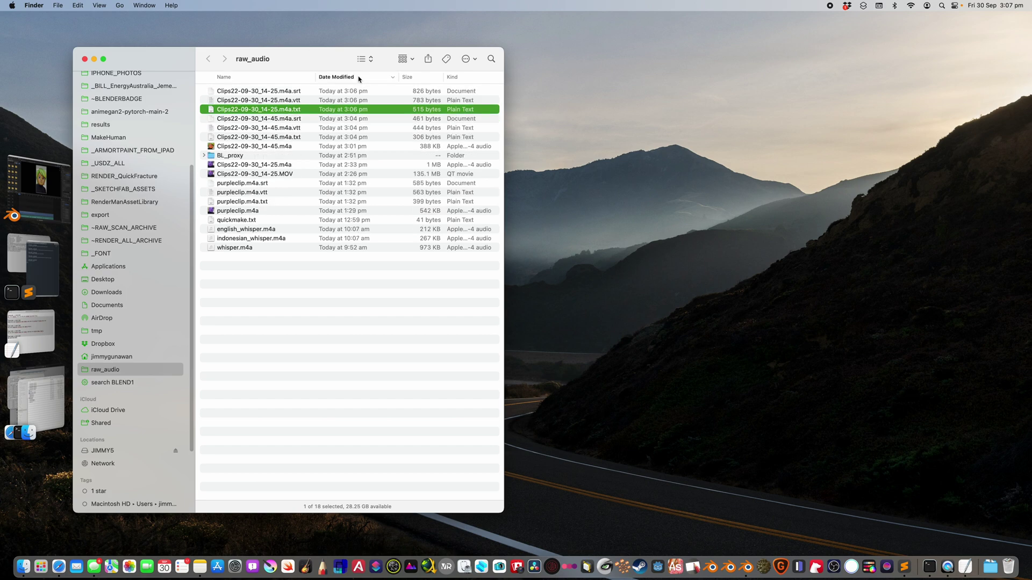
left_click(325, 91)
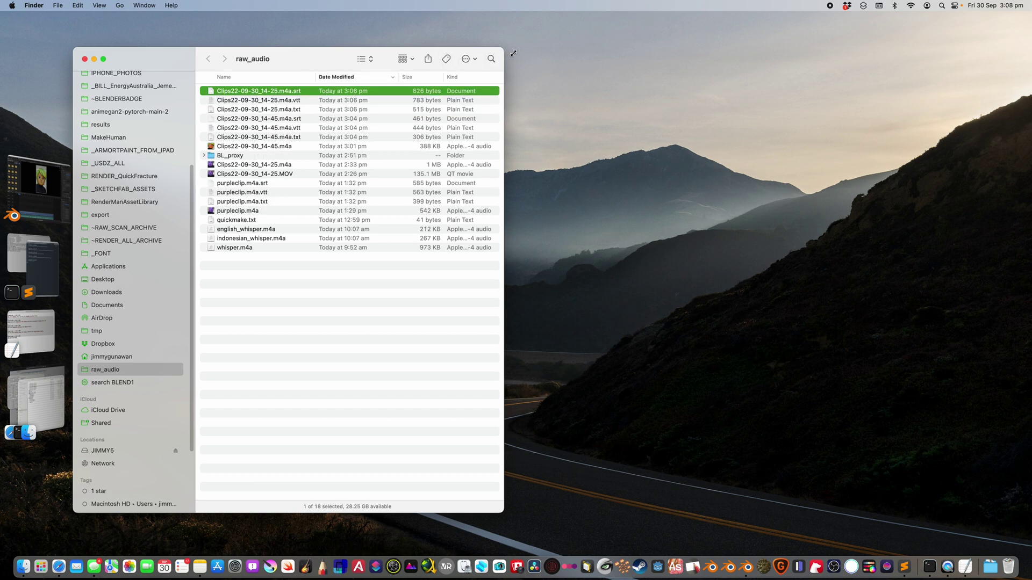
left_click_drag(513, 54, 637, 74)
left_click(465, 98)
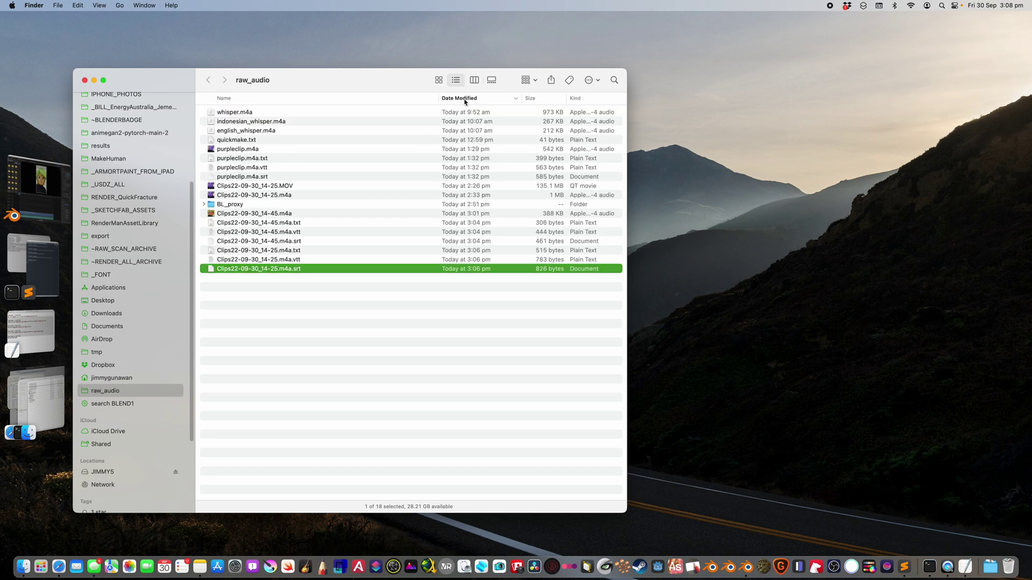
left_click(465, 100)
Step: Check the Indonesian SRT text, then bring Terminal's finished Indonesian transcript forward
left_click(39, 341)
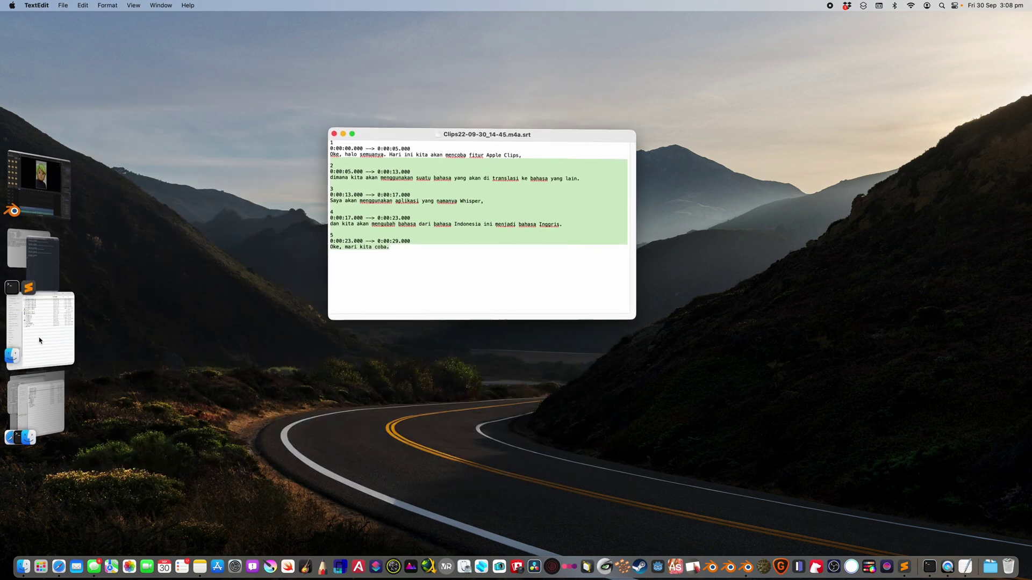
left_click(40, 335)
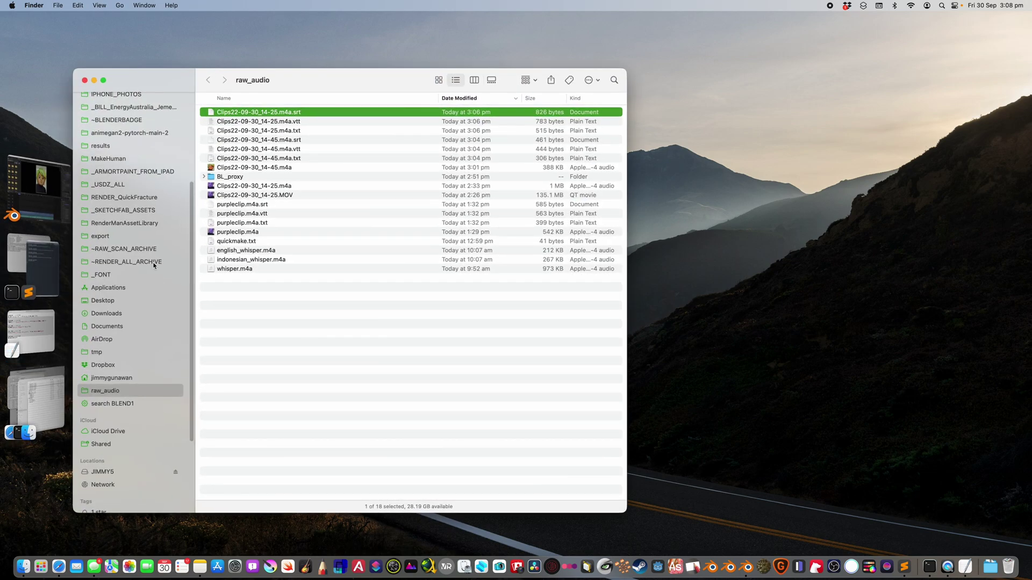
left_click(31, 251)
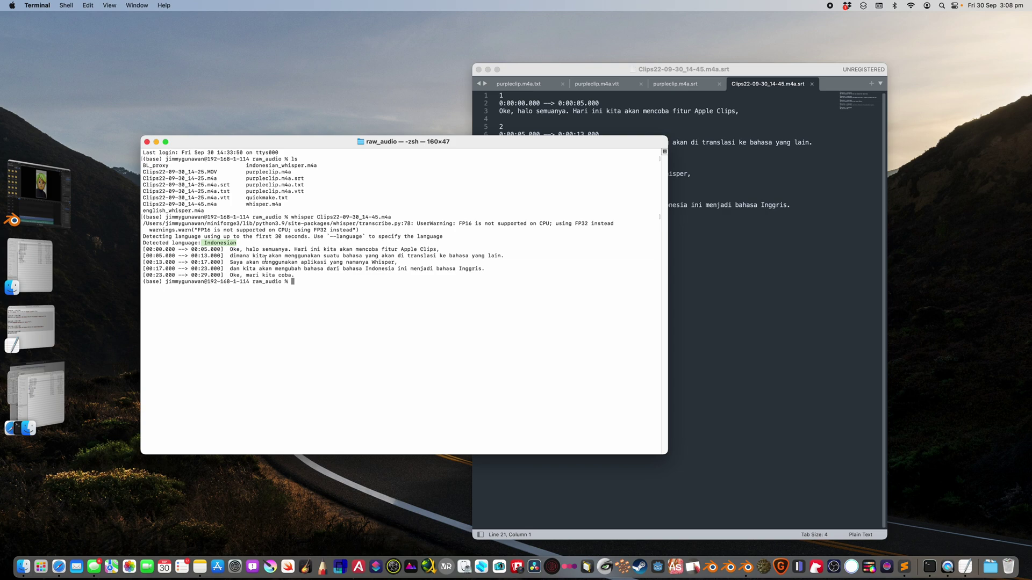
Step: Review Whisper's output in Terminal and select the ten translated English subtitle lines
left_click(265, 259)
key("Up")
key("Down")
left_click(52, 371)
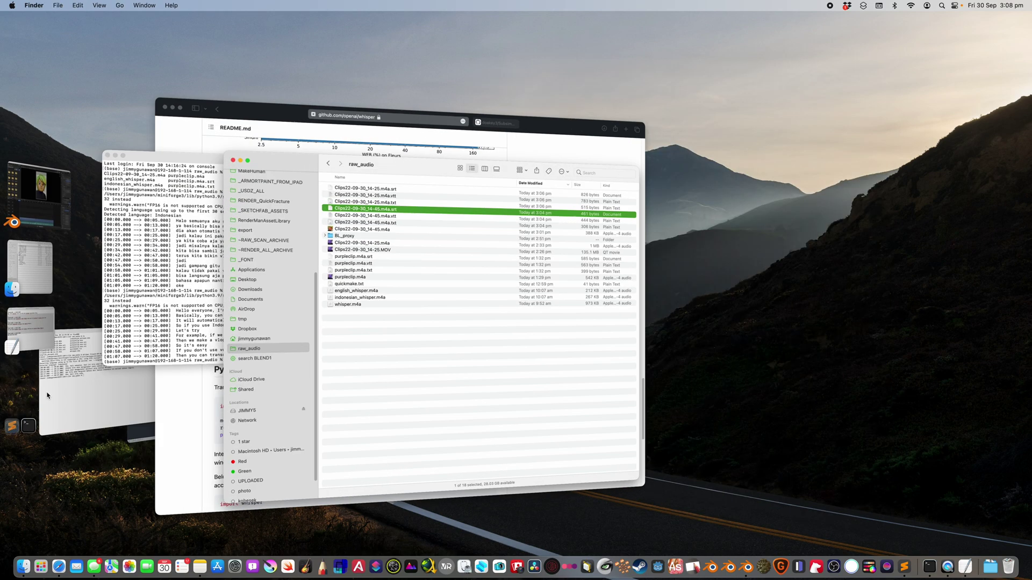
left_click(223, 313)
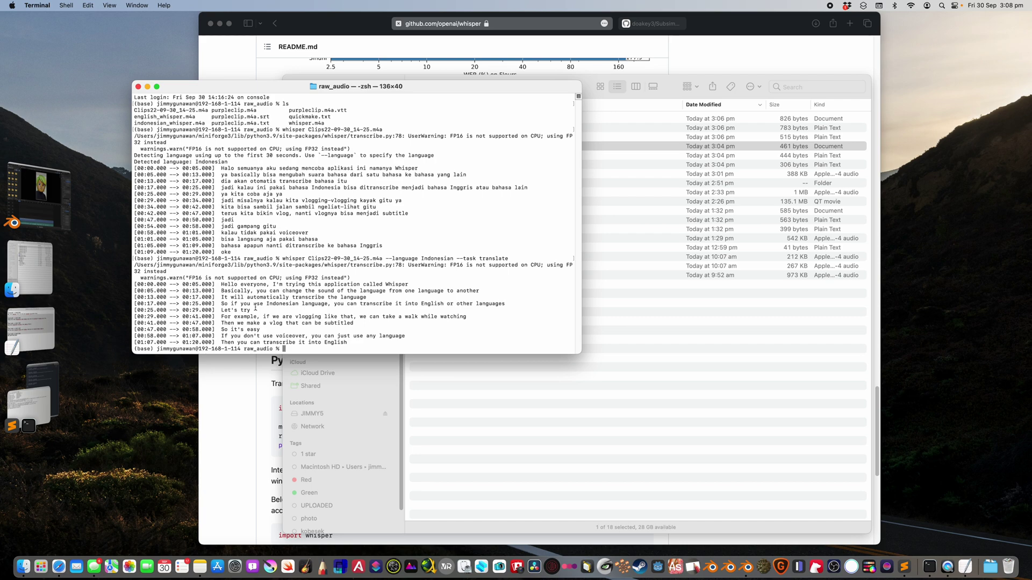
left_click_drag(375, 342, 151, 283)
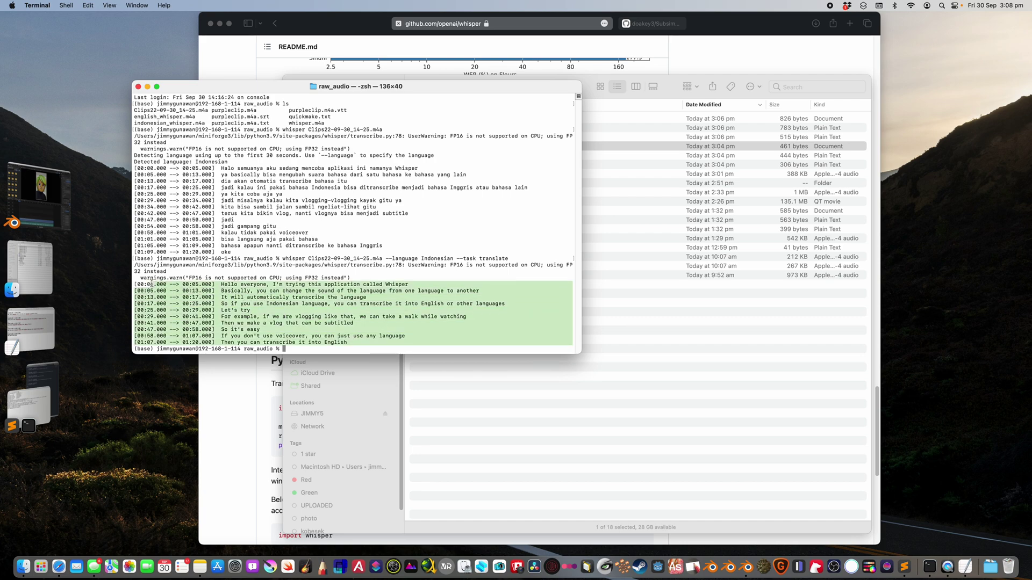
Step: Locate Clips22-09-30_14-25.m4a.srt in the raw_audio folder and close the Terminal window
left_click(647, 328)
left_click(526, 120)
left_click(708, 105)
left_click(712, 105)
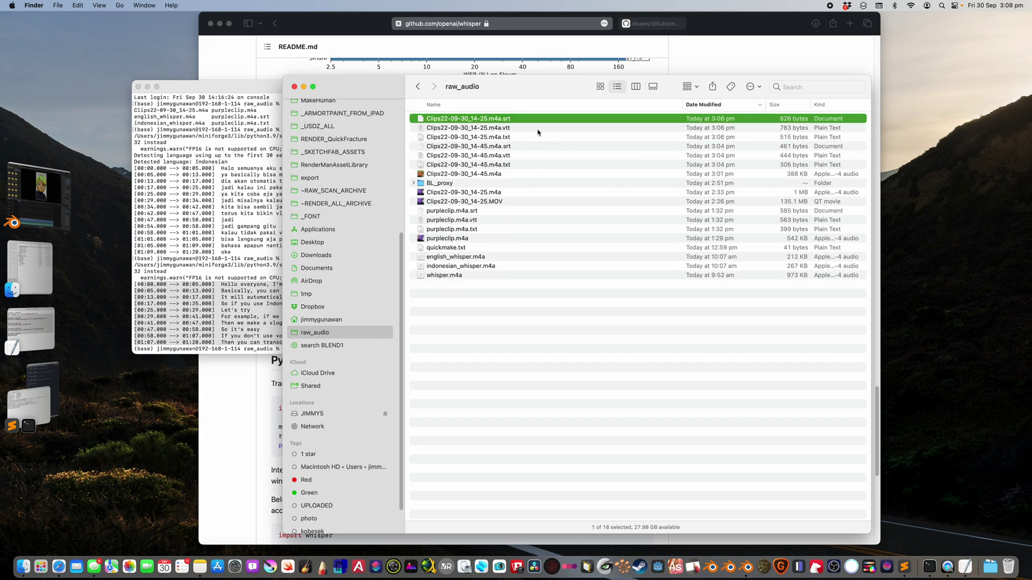
left_click(904, 567)
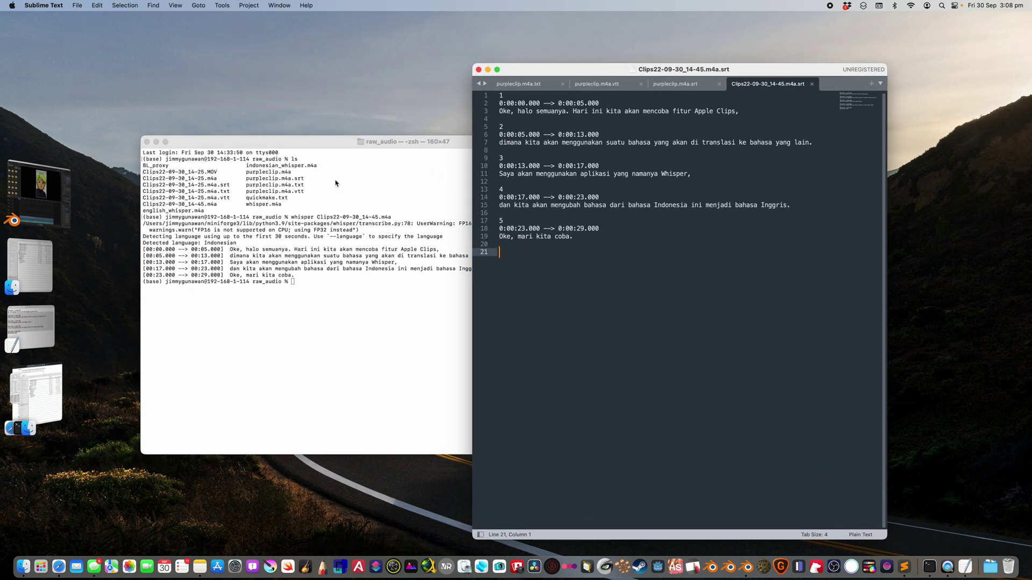
left_click(236, 142)
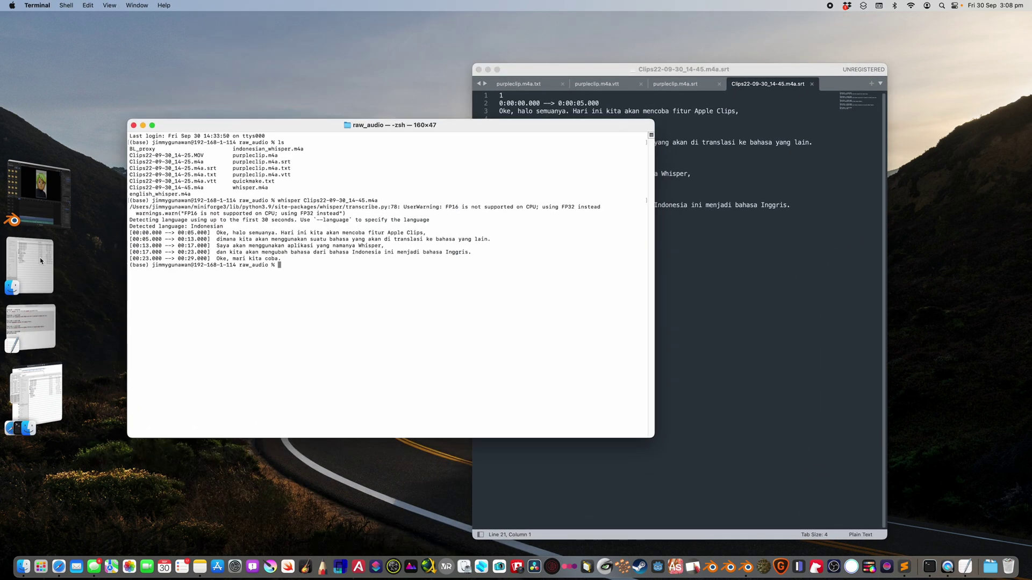
left_click(133, 125)
Step: Open Clips22-09-30_14-25.m4a.srt in Sublime Text, then return to the Blender project
left_click_drag(30, 264, 276, 230)
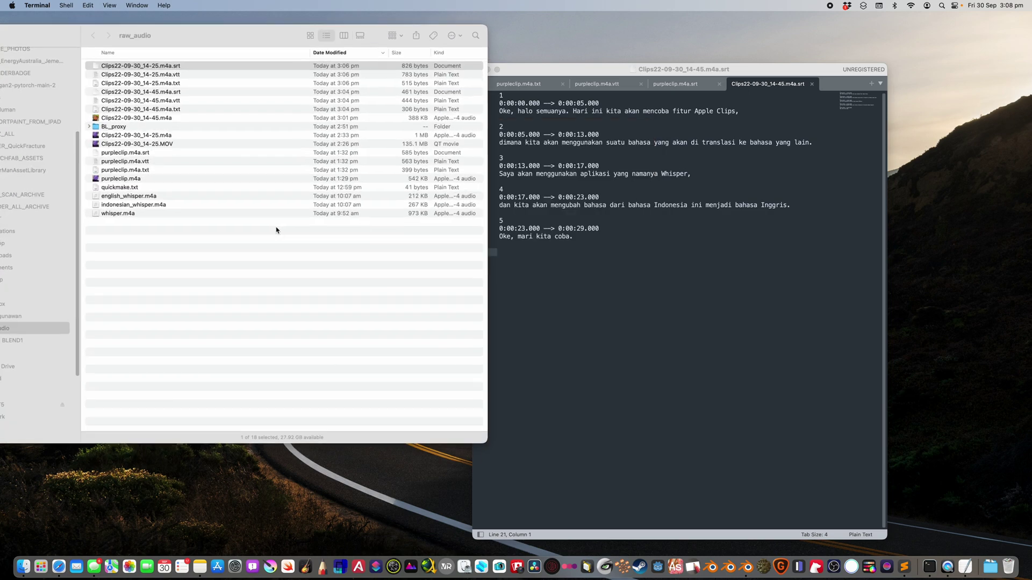
left_click_drag(219, 102, 702, 278)
left_click(647, 316)
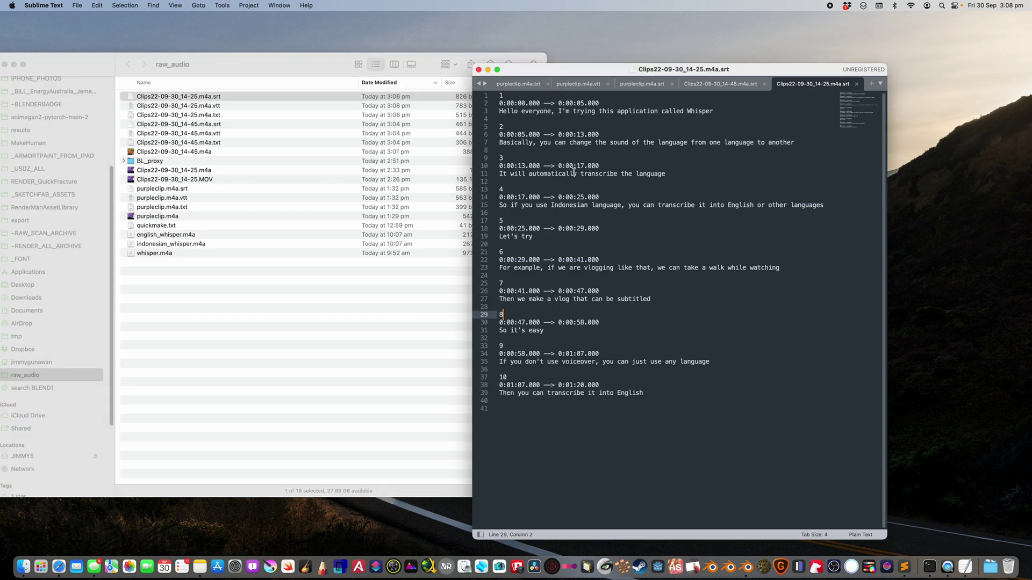
left_click(326, 61)
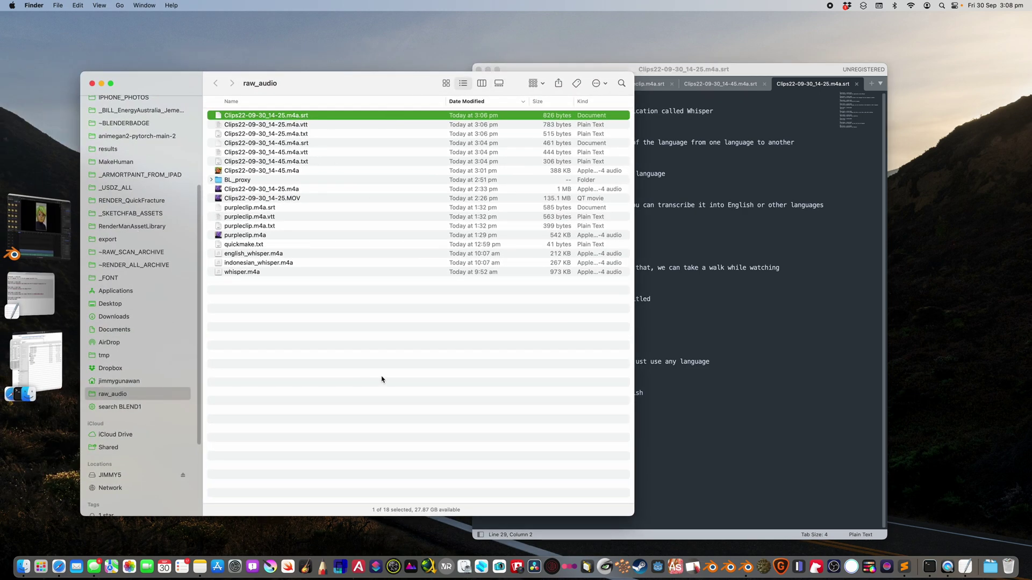
left_click(38, 226)
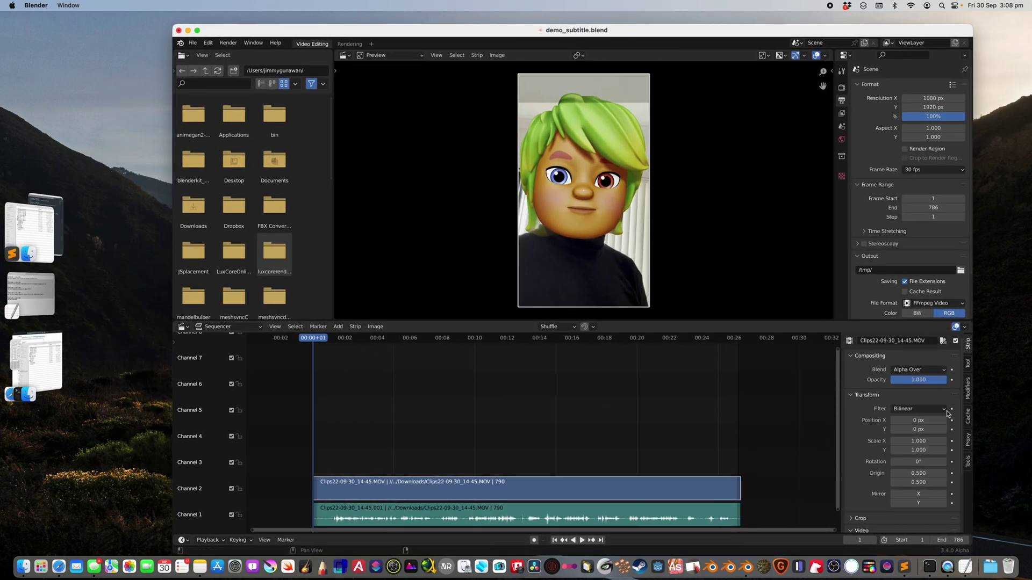
Step: Import Clips22-09-30_14-25.m4a.srt from raw_audio with Subsimport as English caption strips on channel 3
left_click(618, 403)
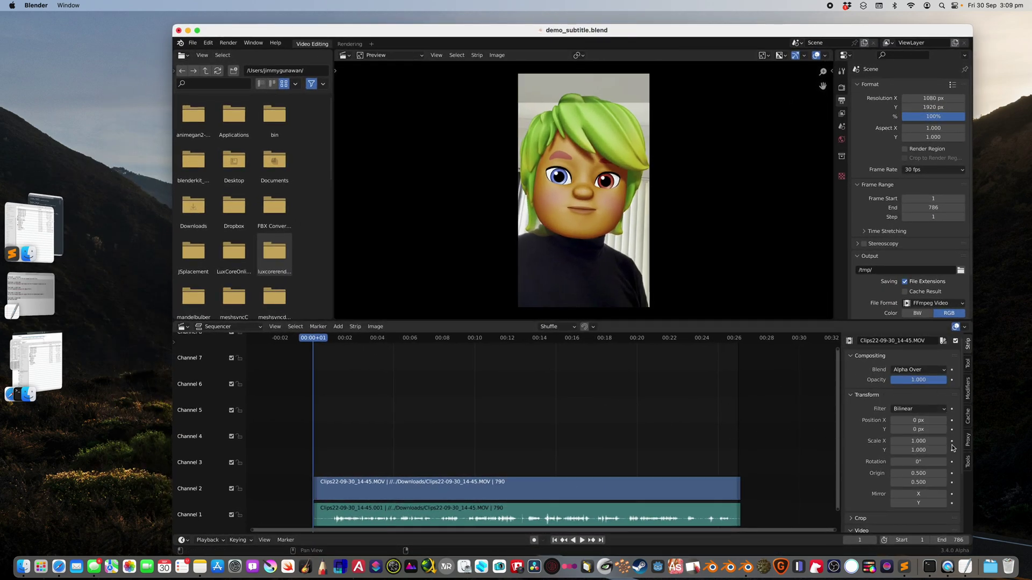
left_click(967, 461)
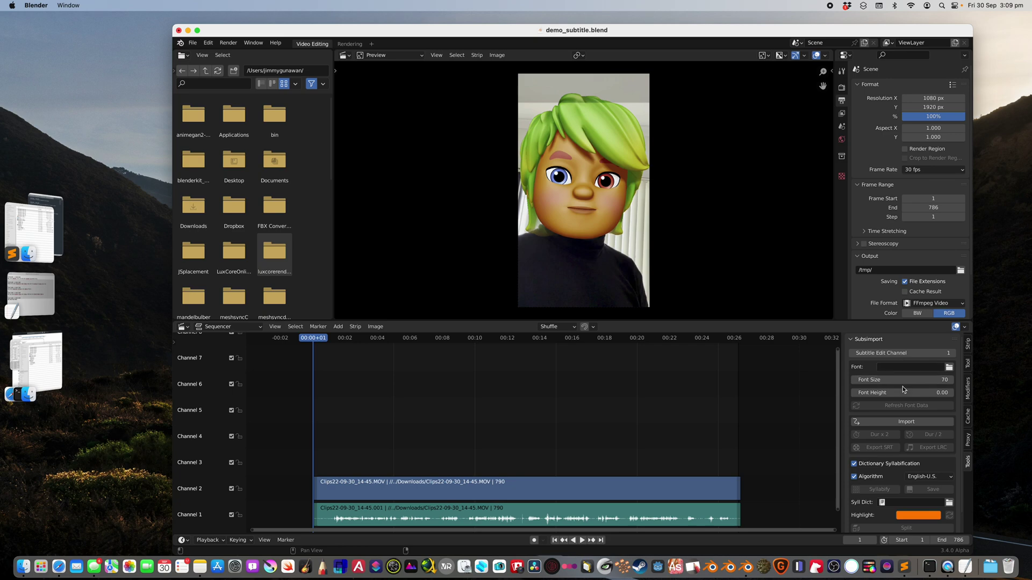
left_click(906, 421)
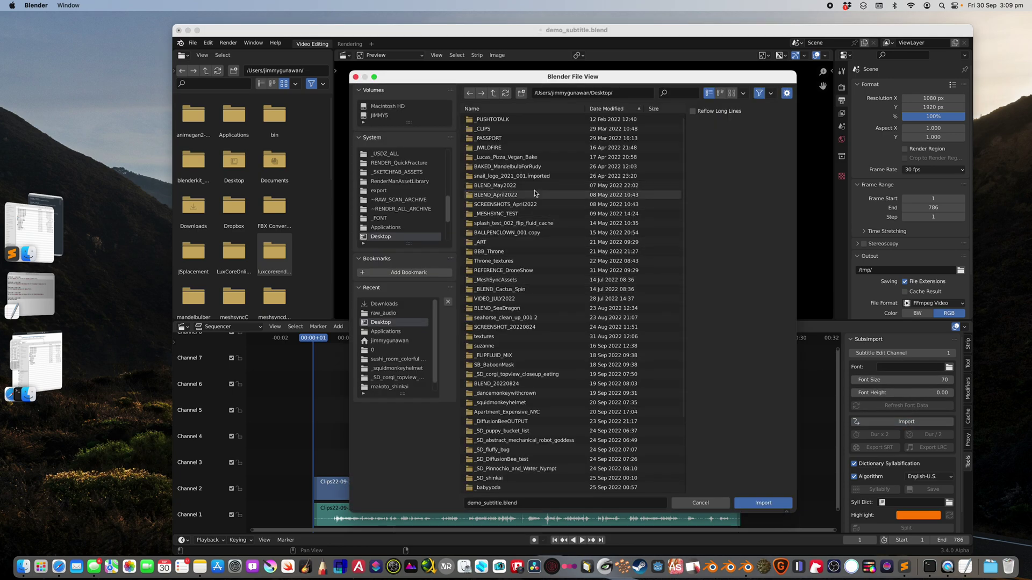
scroll(401, 205, "down", 5)
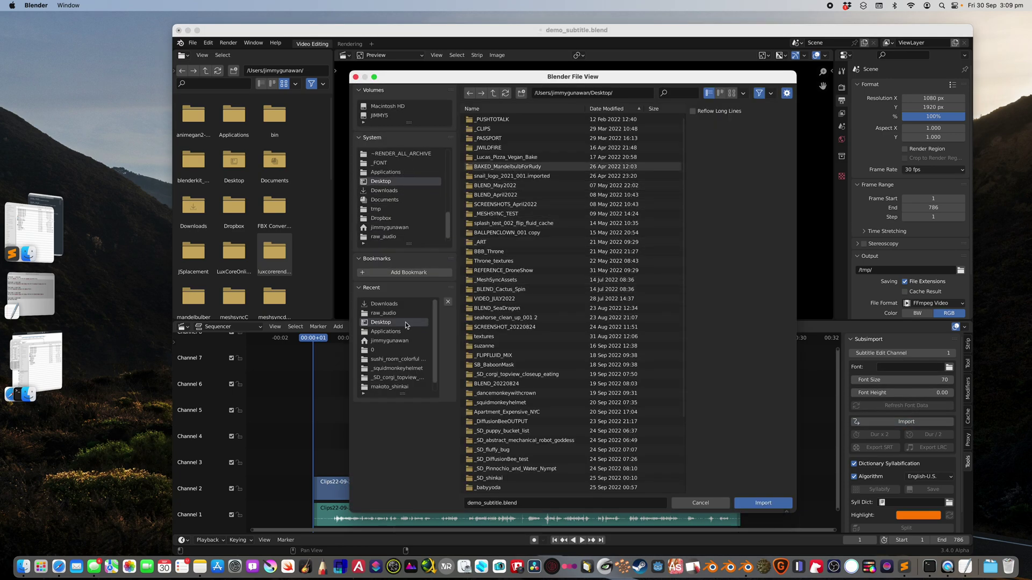
left_click(398, 341)
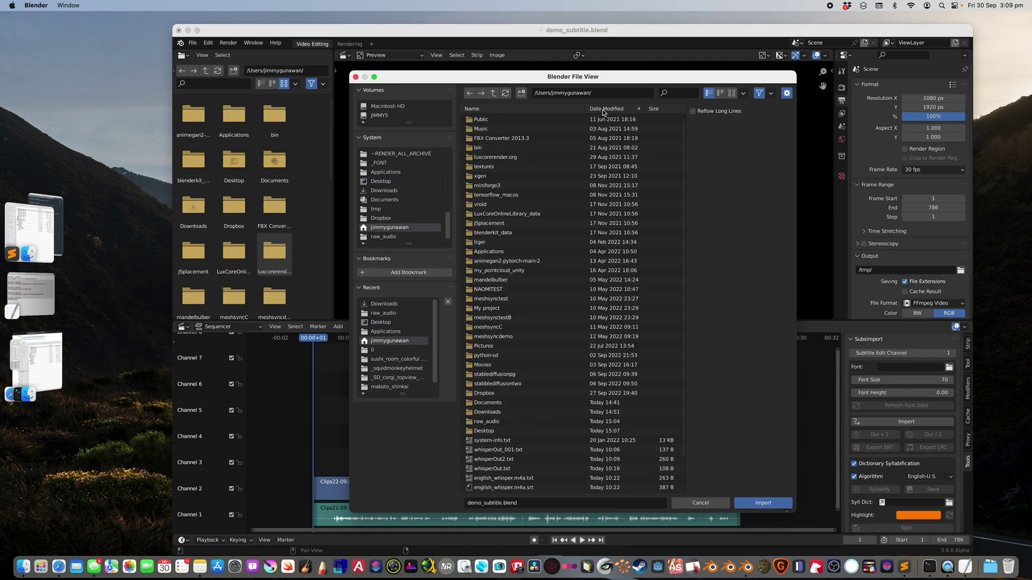
double_click(521, 128)
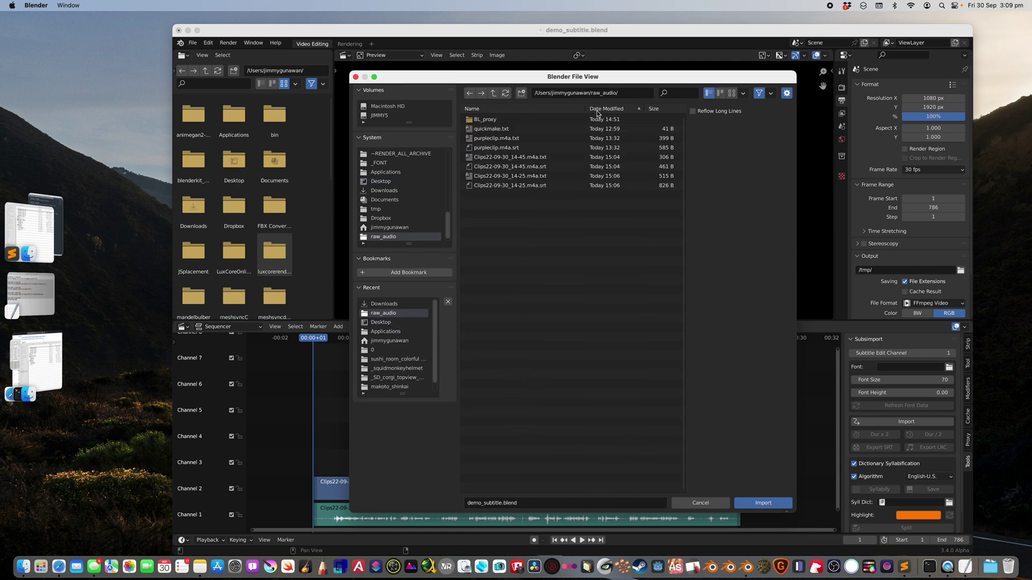
left_click(547, 129)
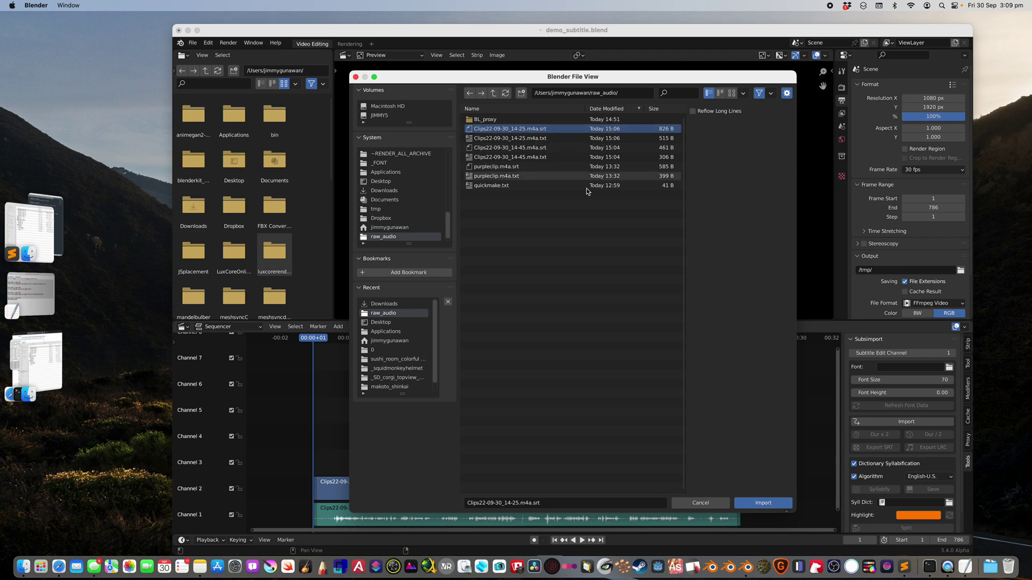
left_click(763, 502)
scroll(455, 416, "down", 5)
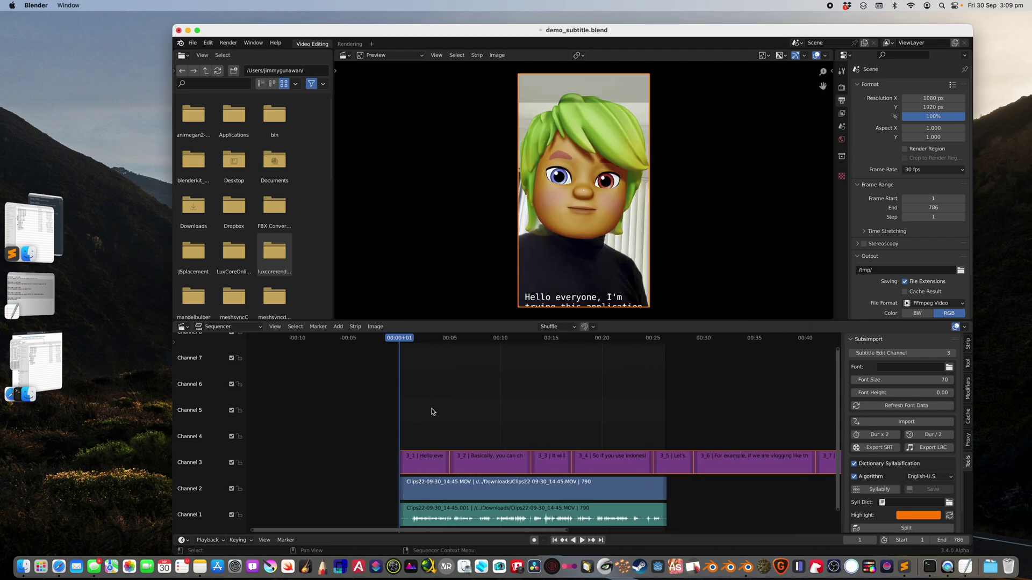
Step: Scrub through the English captions and box-select all subtitle strips on channel 3
scroll(430, 396, "down", 3)
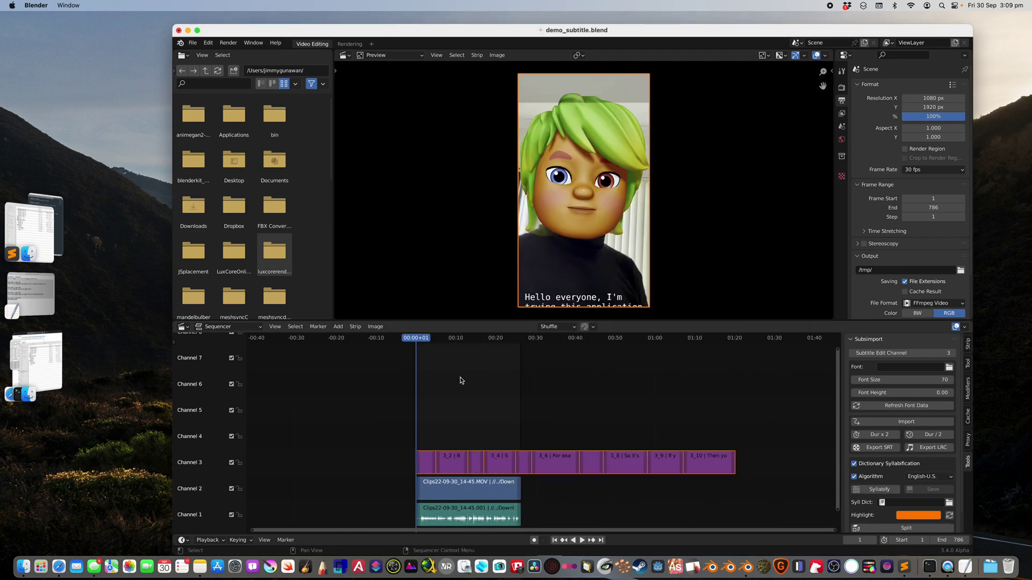
left_click(431, 340)
mouse_move(433, 343)
left_mouse_down()
mouse_move(513, 344)
mouse_move(409, 344)
mouse_move(416, 348)
left_mouse_up()
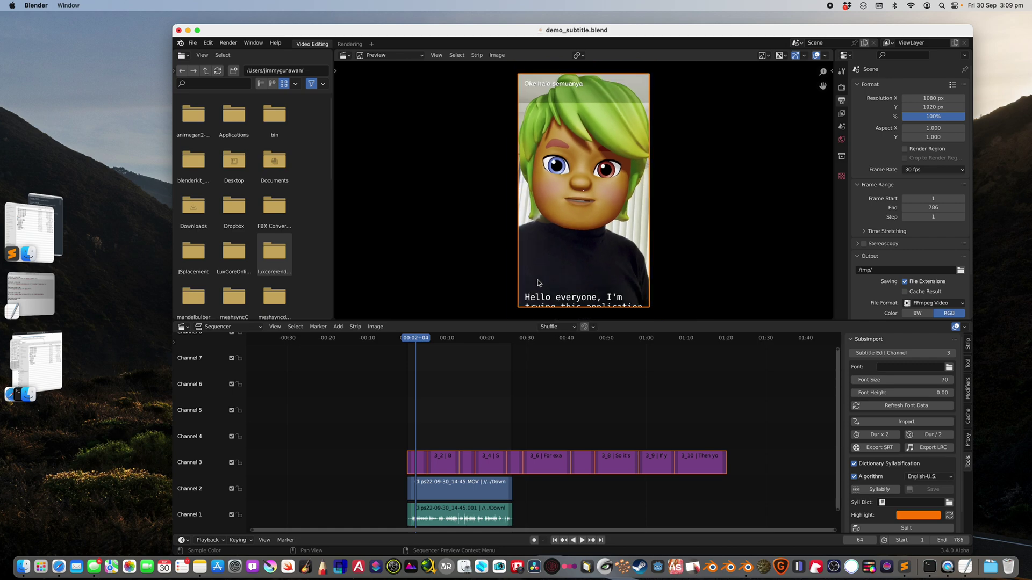
left_click_drag(391, 438, 730, 475)
scroll(934, 478, "down", 1)
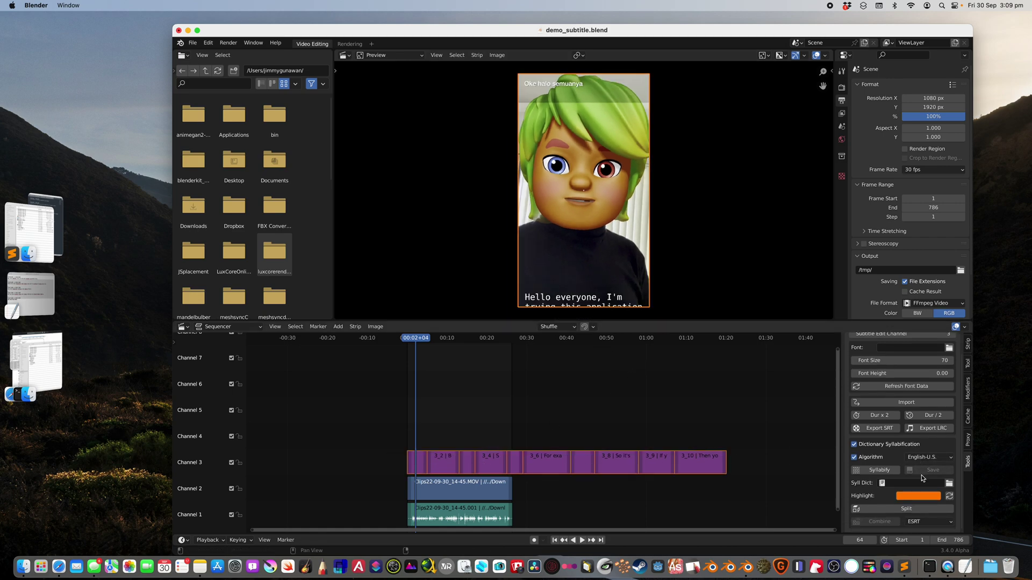
scroll(907, 439, "up", 1)
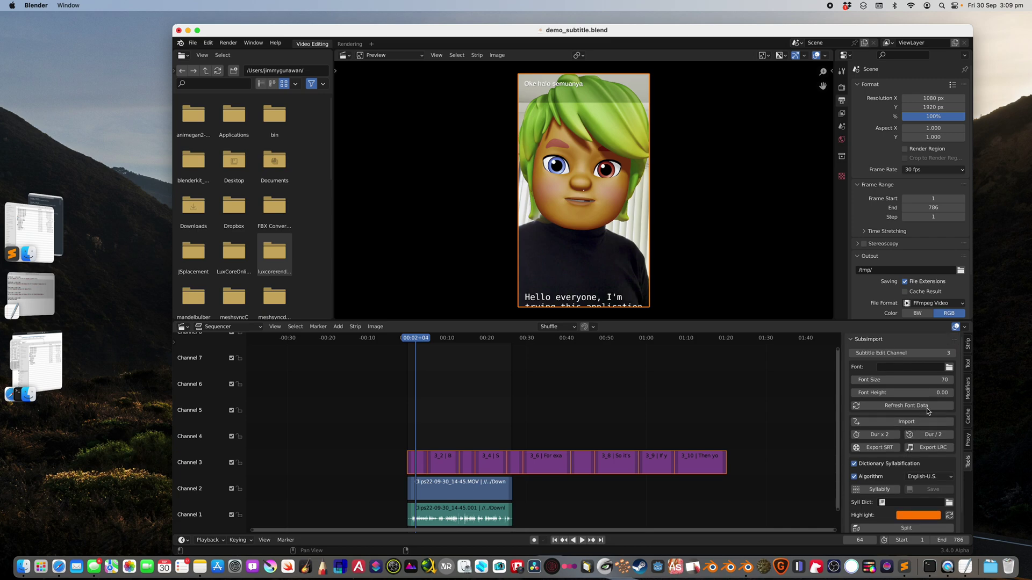
Step: Try a higher Origin Y on the video clip's Strip properties, leaving it at 0.500
left_click(968, 345)
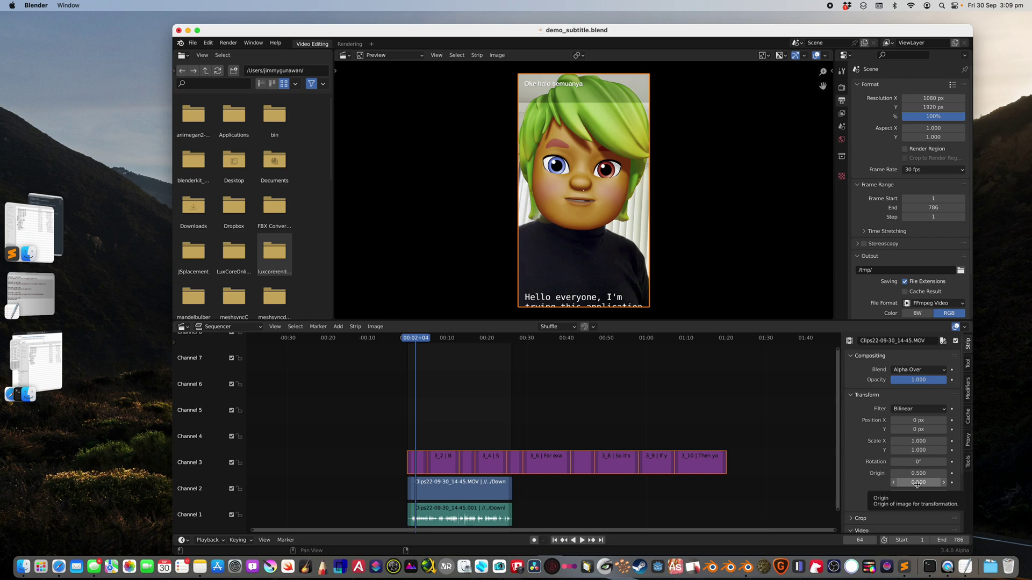
left_click_drag(918, 483, 951, 482)
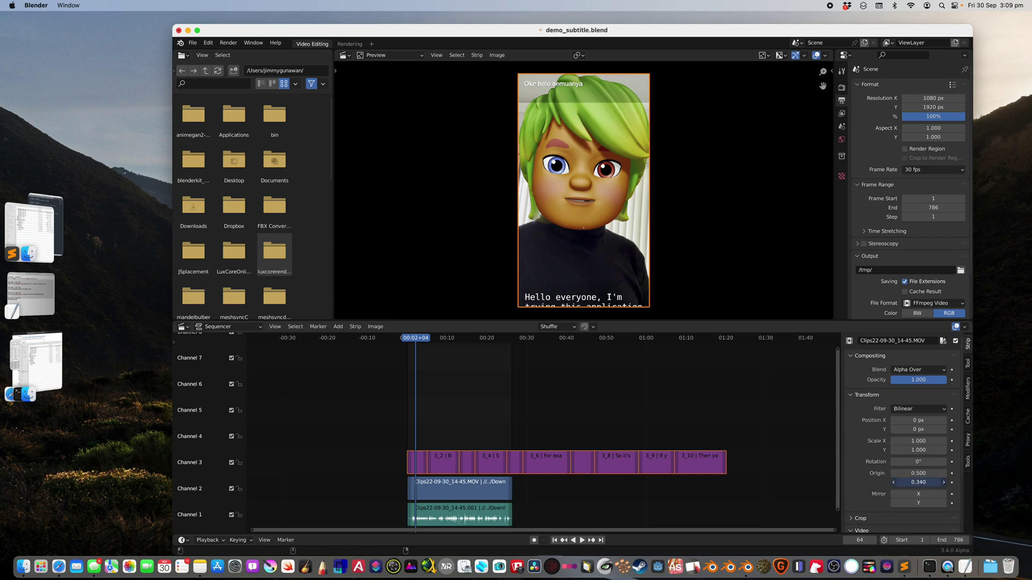
left_click_drag(918, 483, 918, 483)
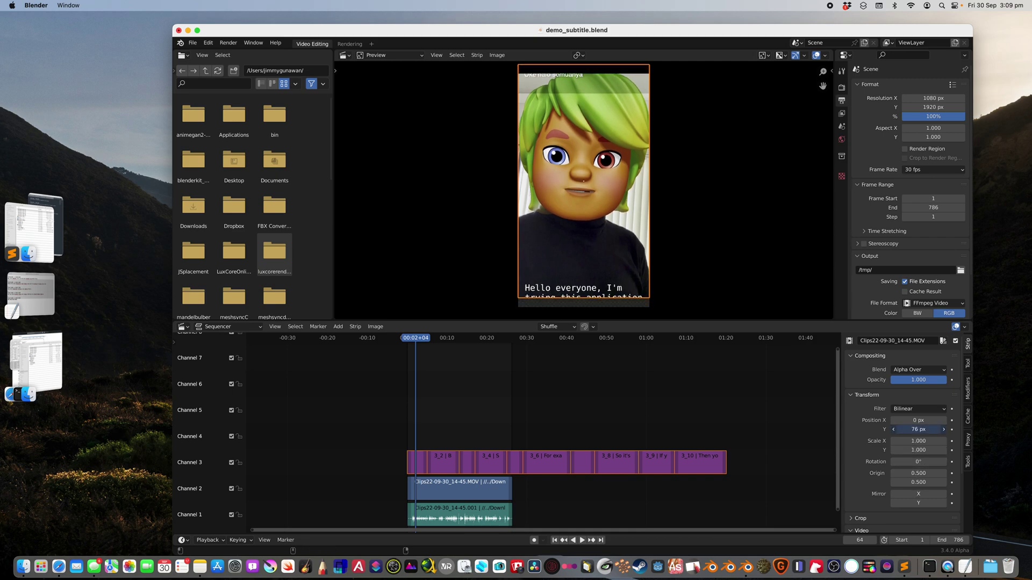
Step: Raise all channel 3 subtitle strips to Location Y 0.12 and play the sequence to check
left_click(423, 462)
left_click_drag(375, 425, 727, 473)
left_click_drag(918, 506, 929, 506)
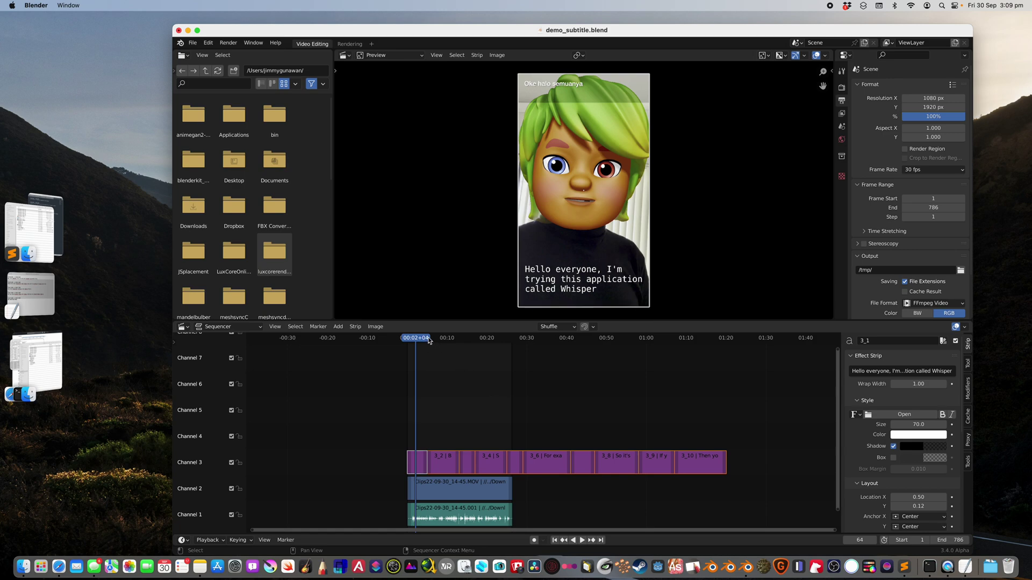
left_click(450, 338)
key("space")
left_click_drag(457, 339, 454, 414)
left_click(424, 413)
key("space")
Step: Delete all channel 3 subtitle strips and move the playhead back near the start
left_click_drag(376, 426, 771, 465)
key("BackSpace")
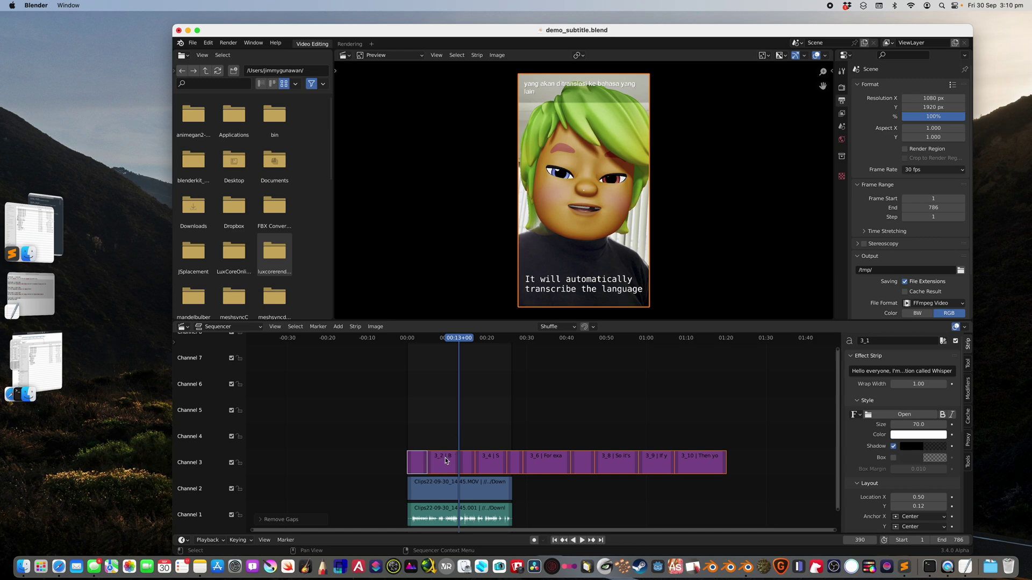
key("Delete")
left_click_drag(452, 343, 412, 343)
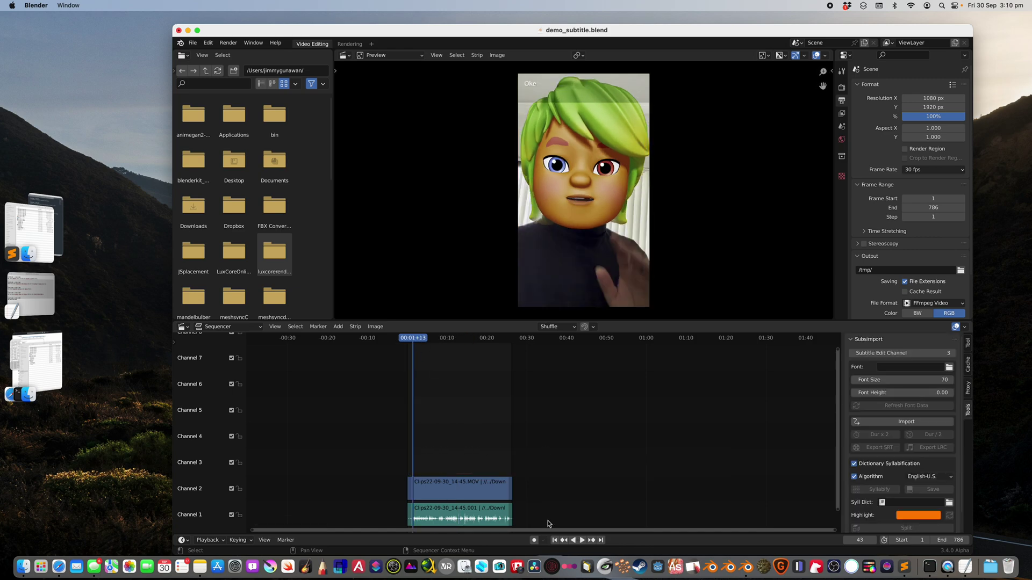
Step: Import Clips22-09-30_14-45.m4a.srt with Subsimport onto channel 3 from the first frame
left_click(555, 540)
scroll(600, 430, "up", 3)
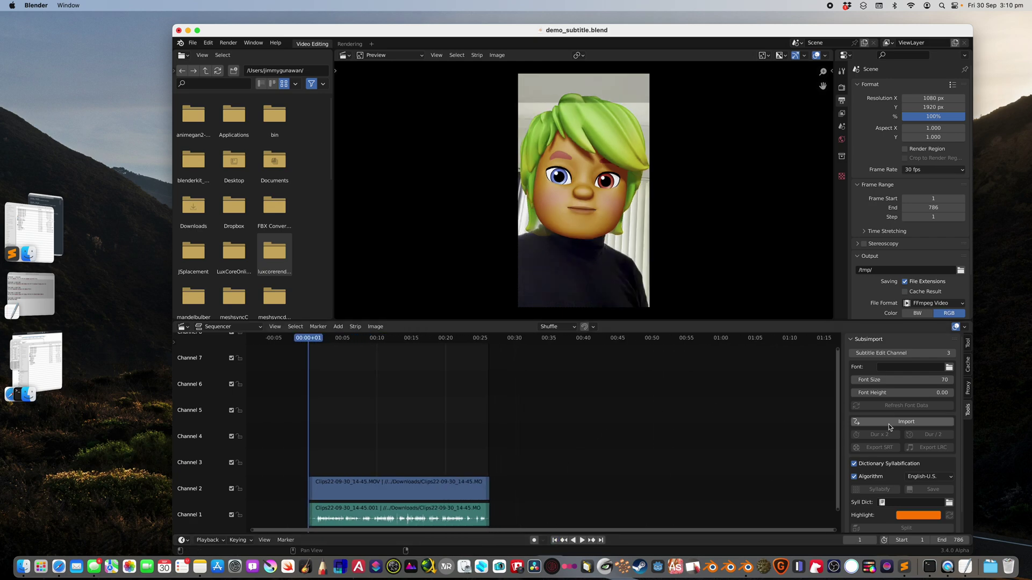
left_click(887, 424)
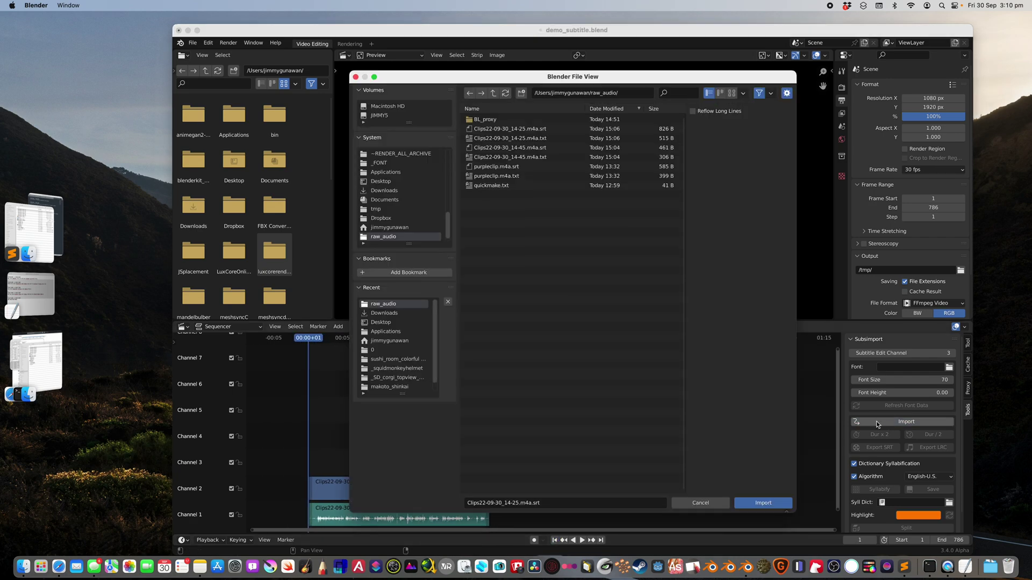
left_click(548, 148)
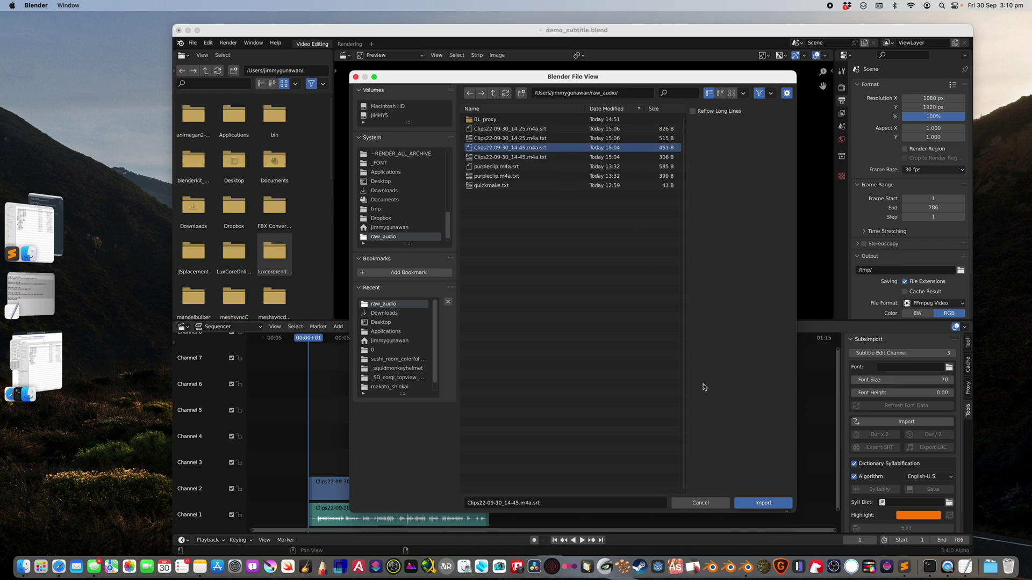
left_click(764, 503)
left_click_drag(339, 338, 317, 338)
Step: Set all the new subtitle strips to Location Y 0.16 and bring TextEdit's SRT forward
left_click_drag(299, 433, 511, 462)
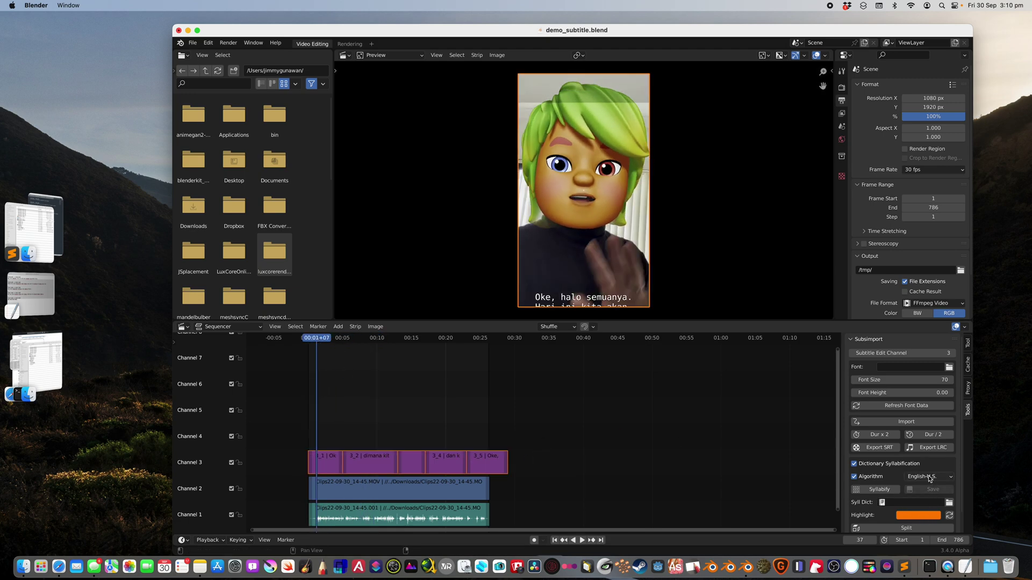
left_click(967, 344)
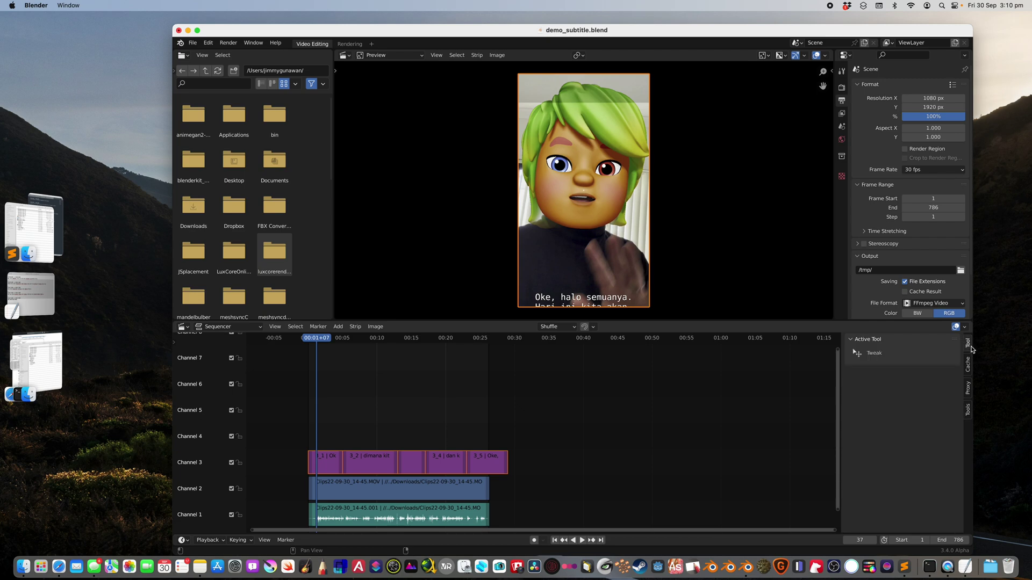
left_click(396, 468)
left_click_drag(302, 433, 511, 469)
left_click(967, 344)
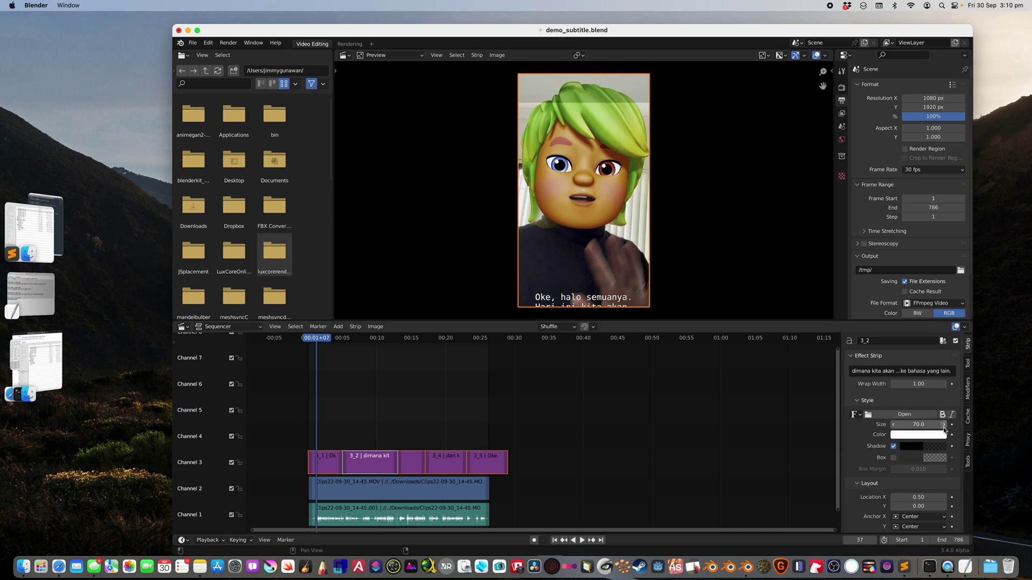
left_click_drag(918, 507, 946, 507)
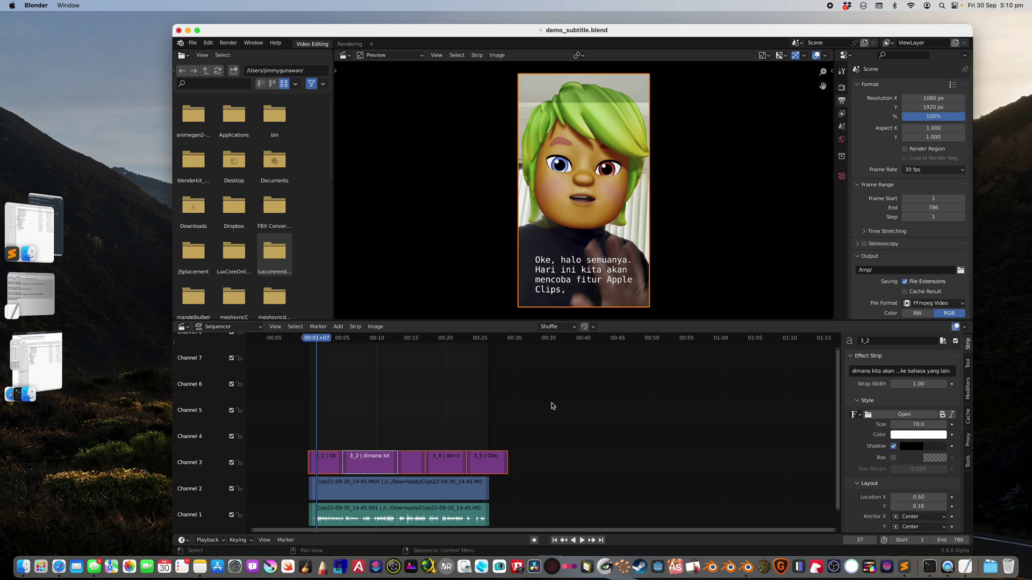
left_click_drag(362, 343, 337, 347)
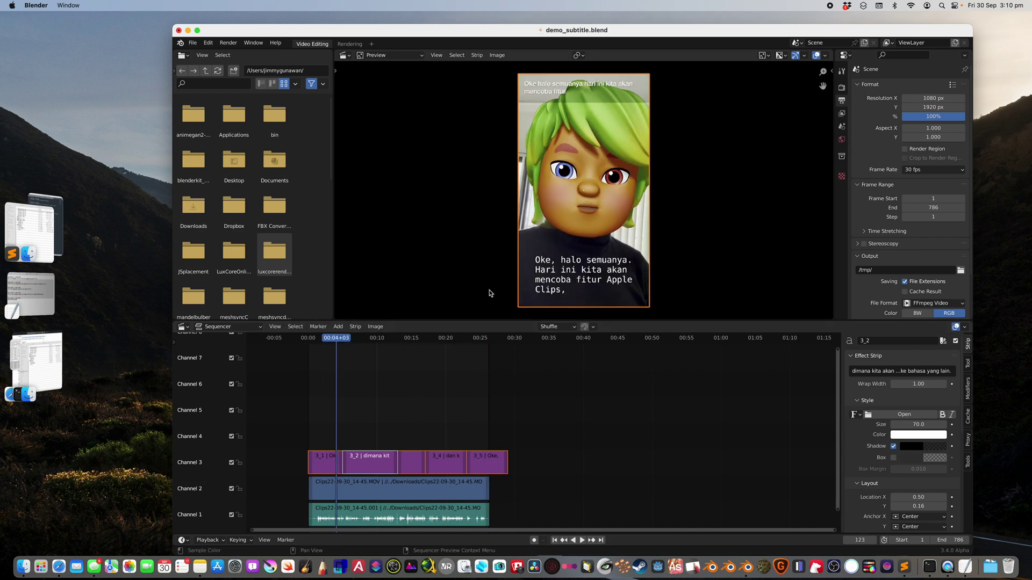
scroll(417, 428, "up", 4)
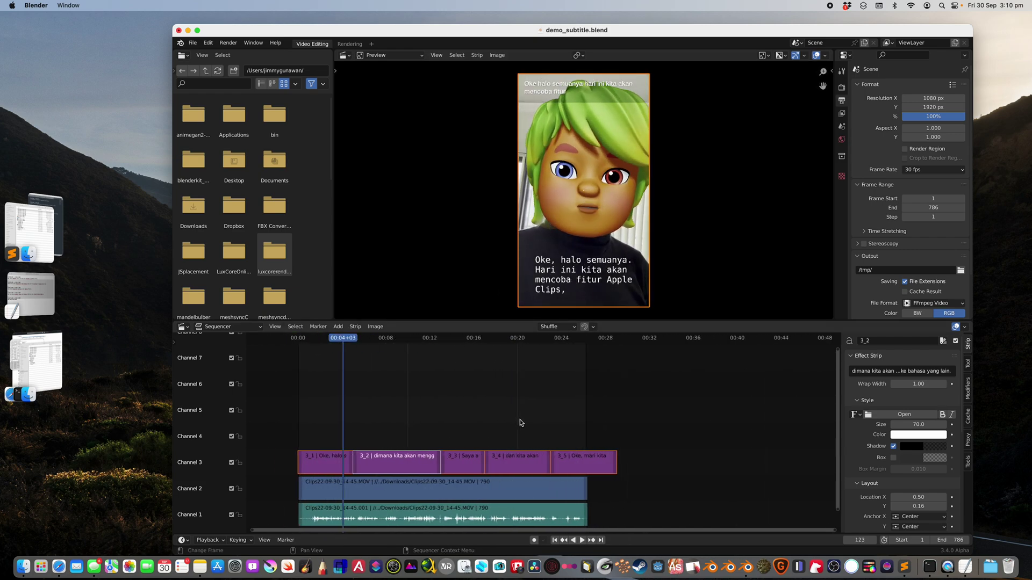
left_click(31, 295)
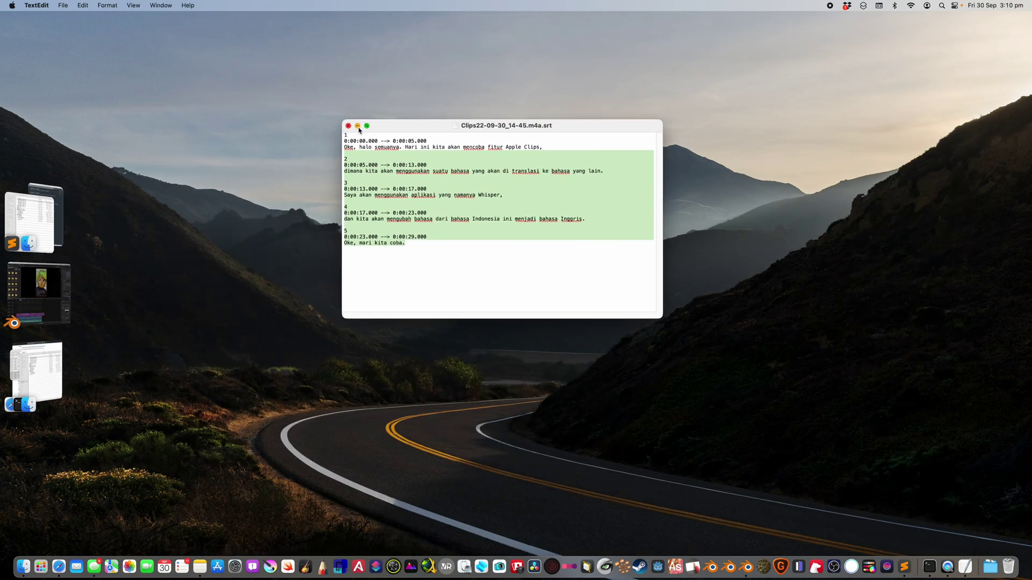
Step: Minimize TextEdit and browse the raw_audio files in Finder sorted newest-first
left_click(358, 127)
left_click(36, 370)
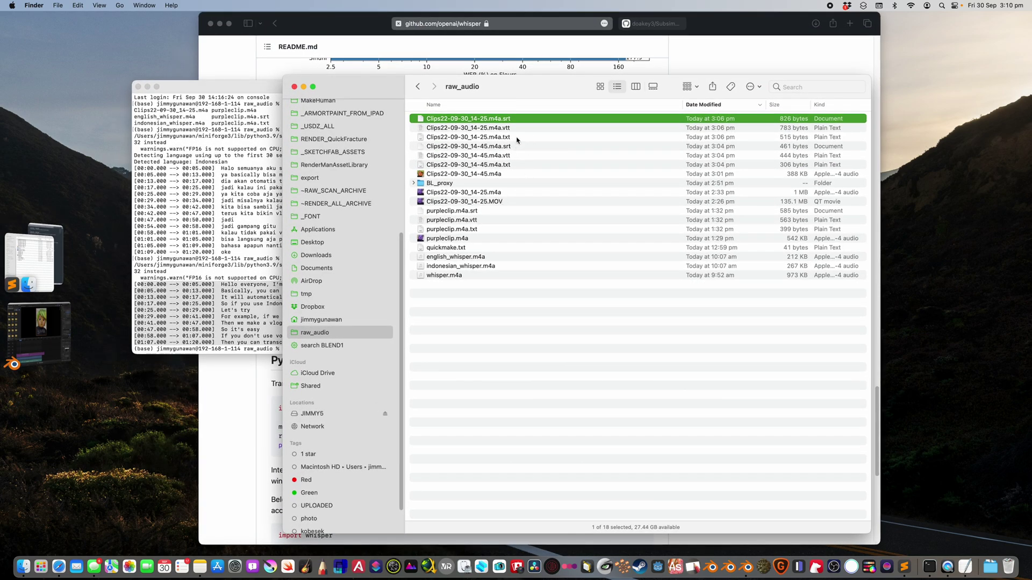
left_click(707, 105)
left_click(707, 105)
left_click(529, 147)
left_click(514, 119)
Step: Quick Look Clips22-09-30_14-25.m4a.txt, then select Blender's five channel 3 subtitle strips
left_click(521, 136)
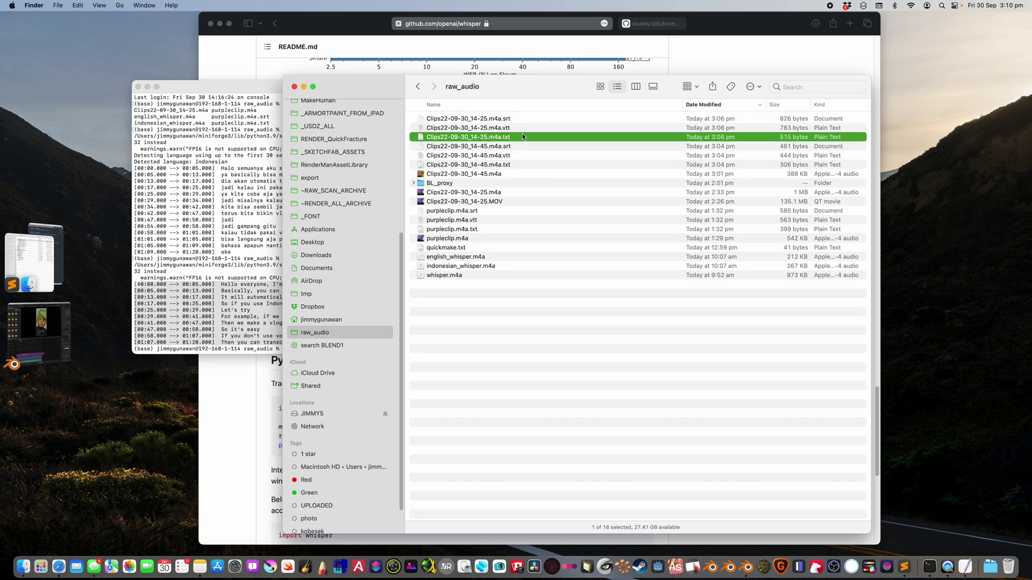
key("space")
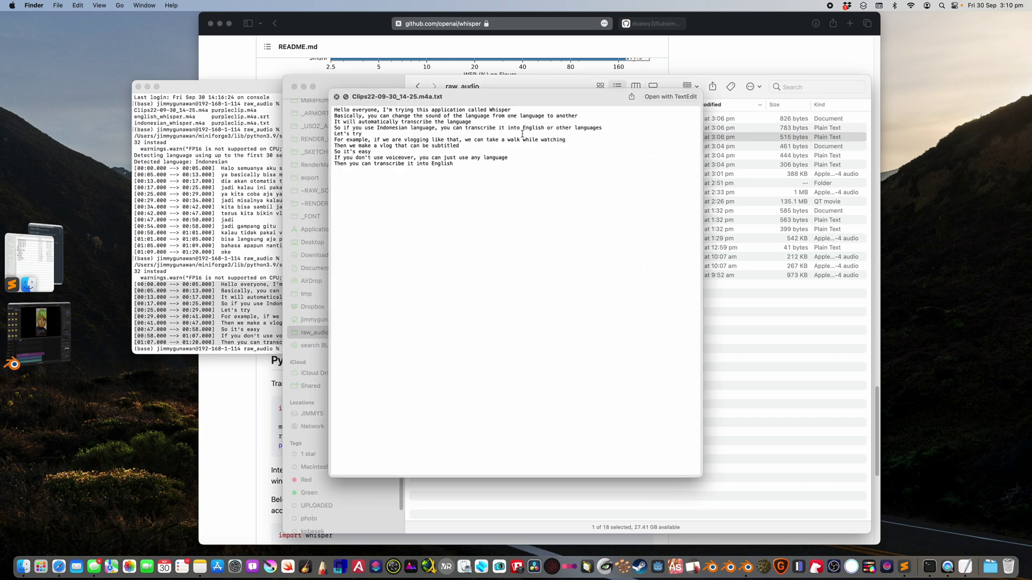
left_click(336, 99)
left_click(37, 334)
left_click_drag(544, 456, 598, 459)
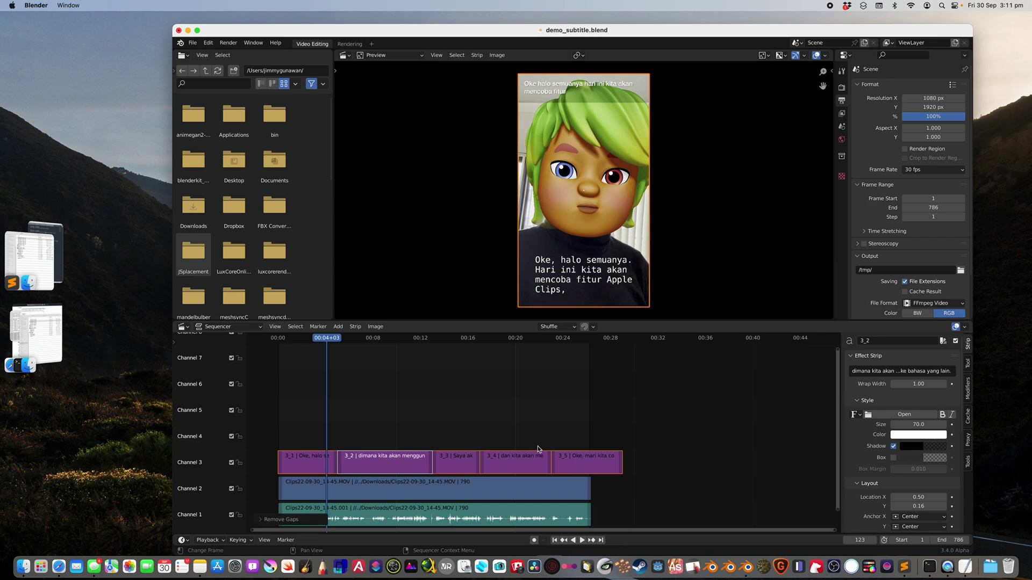
Step: Delete the Indonesian strips and import Clips22-09-30_14-25.m4a.srt from frame 1
key("Delete")
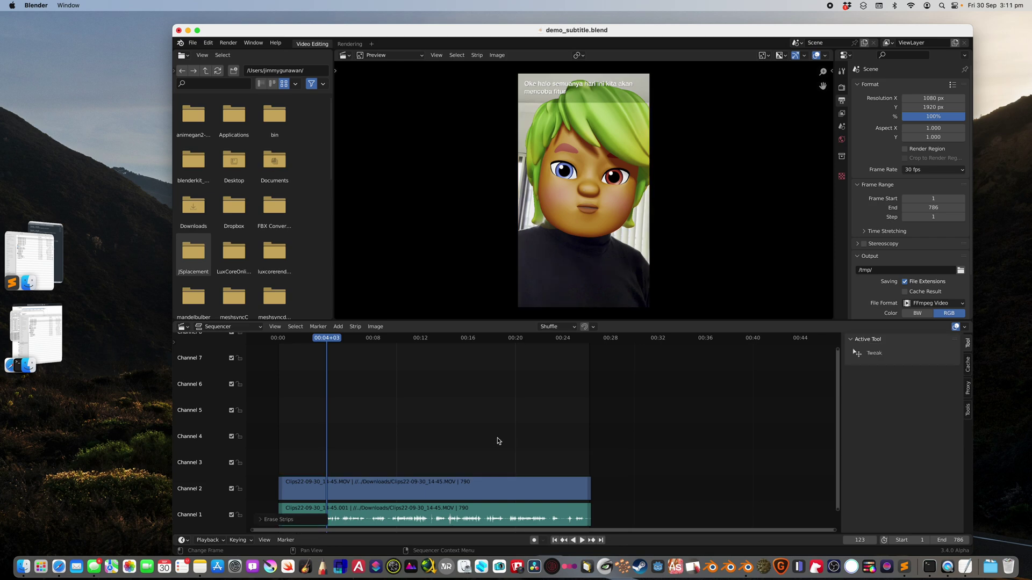
left_click(550, 540)
left_click(966, 408)
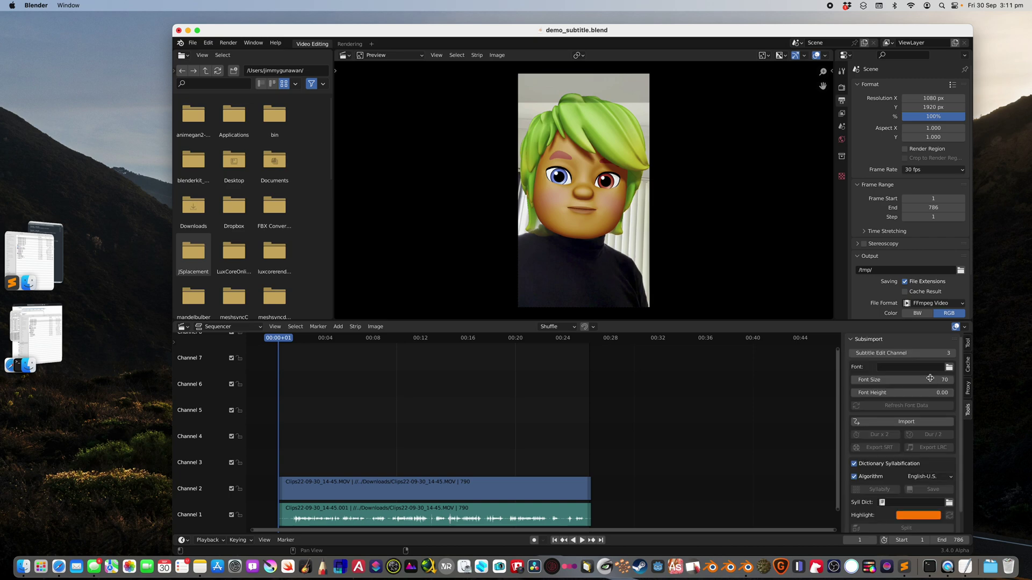
left_click(920, 421)
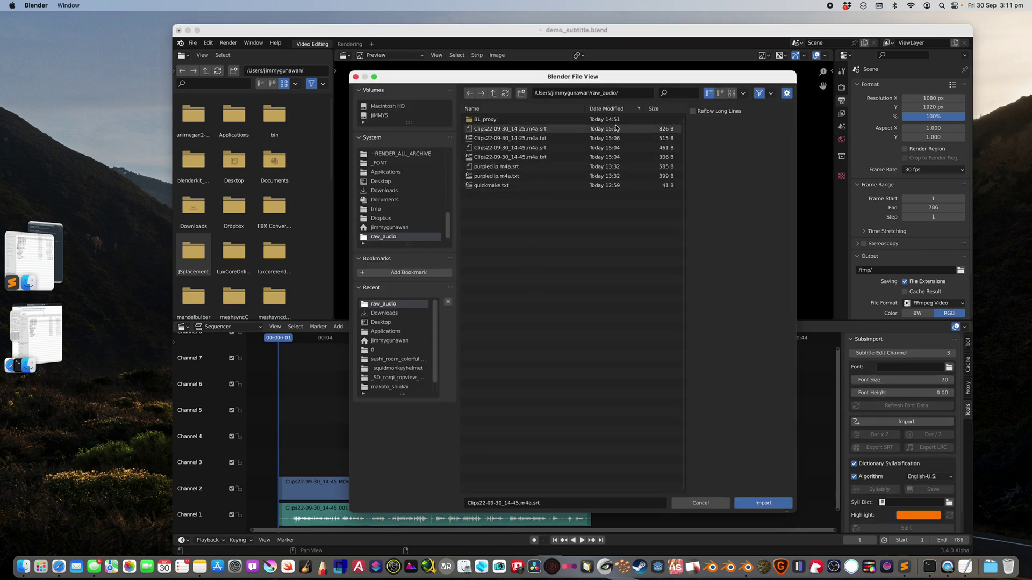
left_click(573, 129)
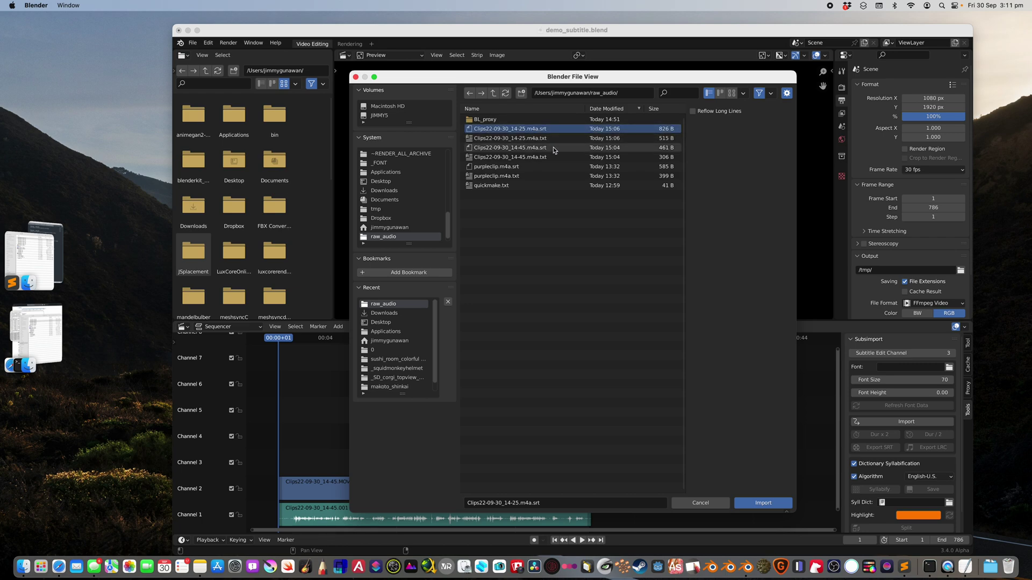
left_click(762, 503)
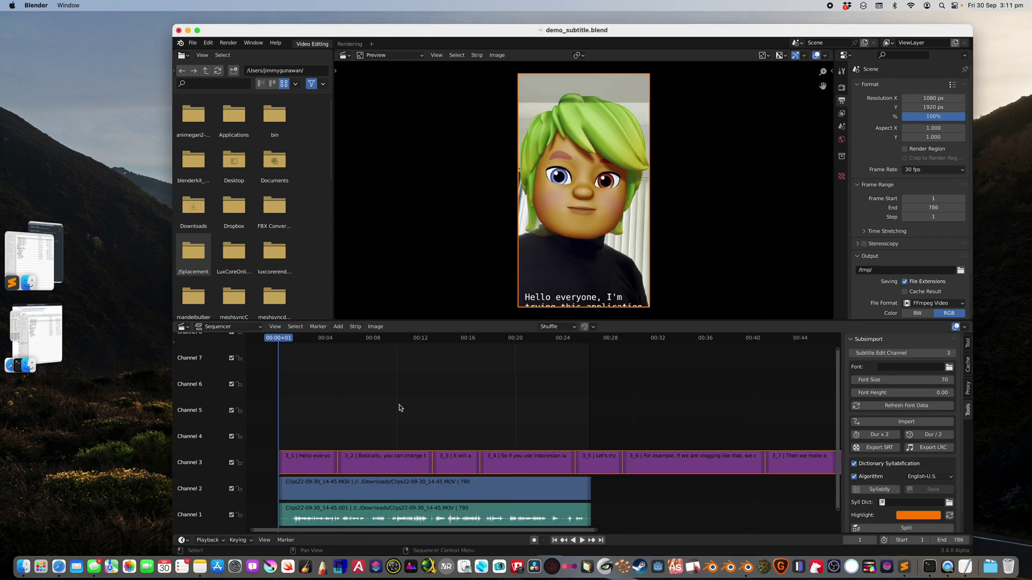
Step: Scrub through the ten English subtitles, including past the video's end, and fit the timeline
scroll(430, 399, "down", 5)
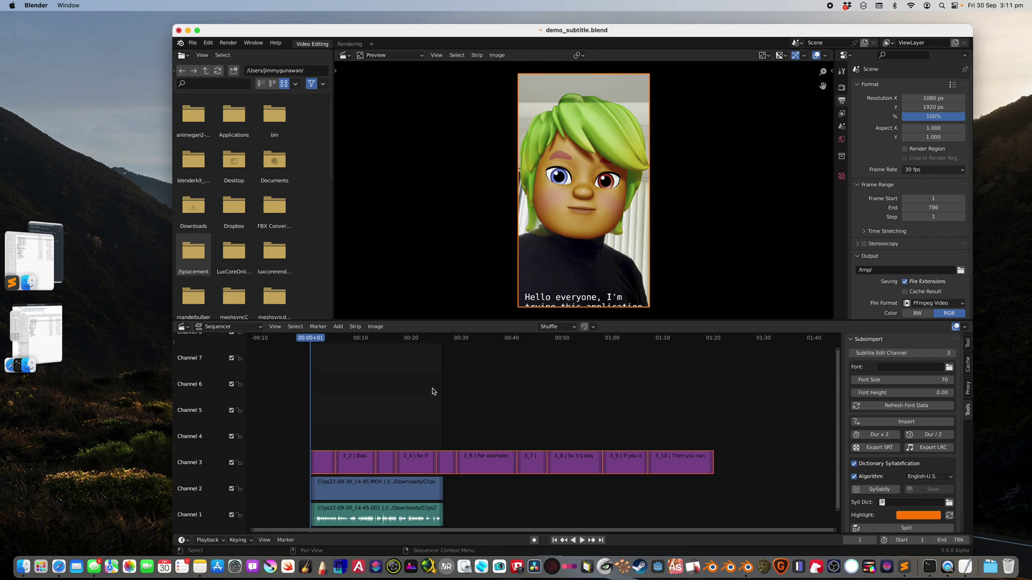
left_click_drag(337, 348, 440, 344)
left_click(484, 456)
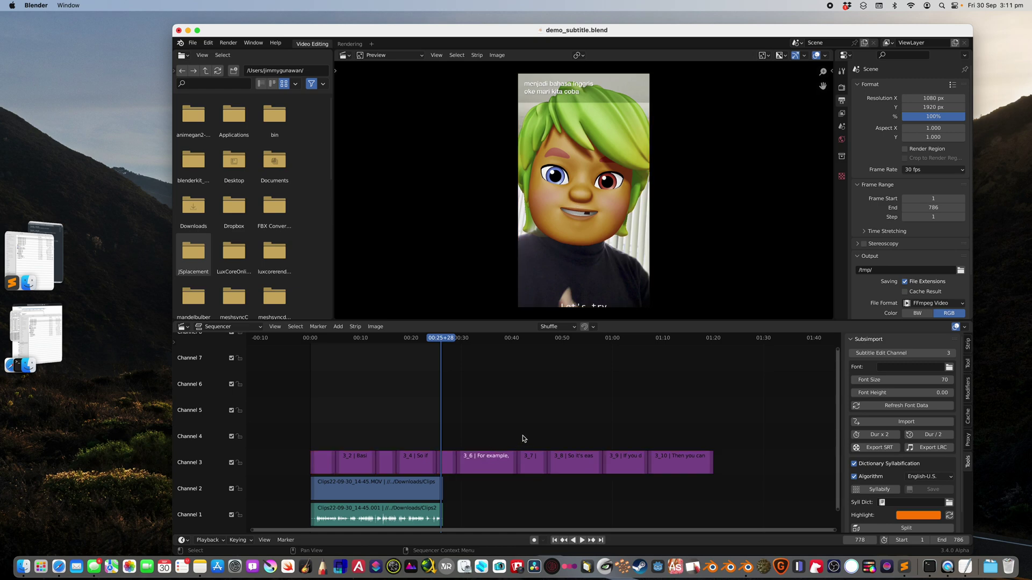
left_click_drag(613, 338, 442, 338)
key("Home")
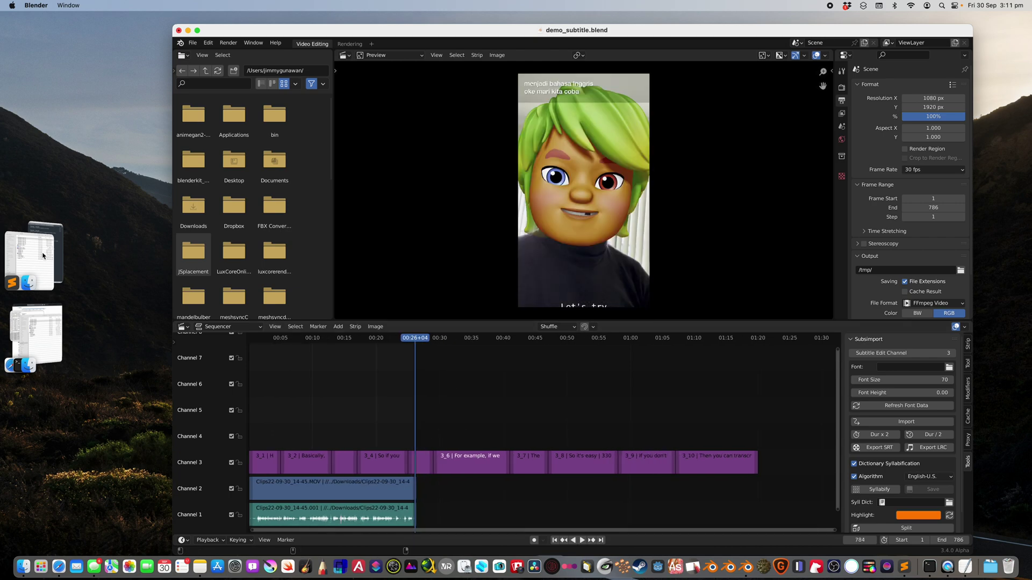
key("super+Tab")
Step: Delete every subtitle after "Let's try" in Clips22-09-30_14-25.m4a.srt, keeping the first five
left_click_drag(767, 328, 733, 317)
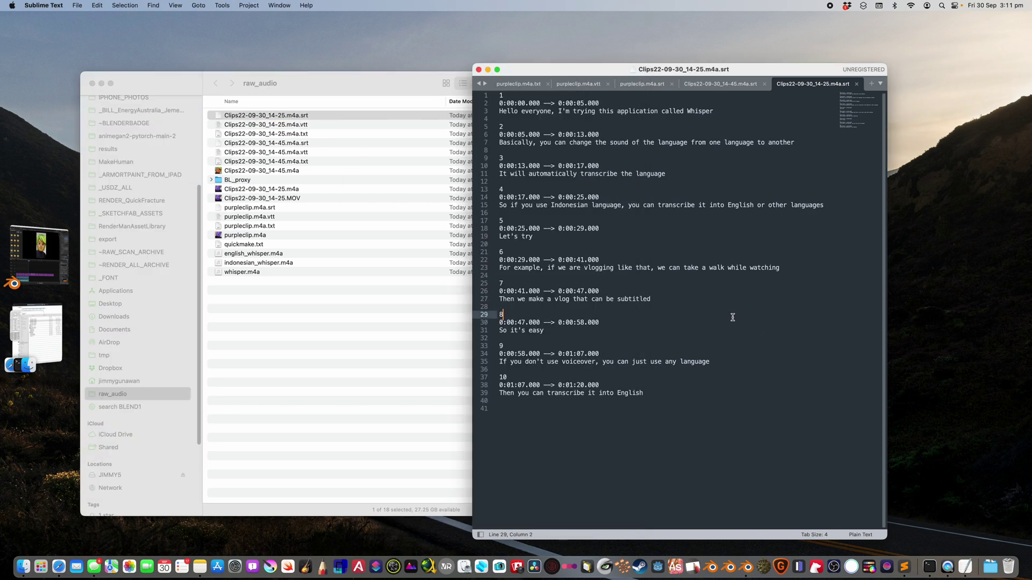
left_click_drag(549, 238, 659, 403)
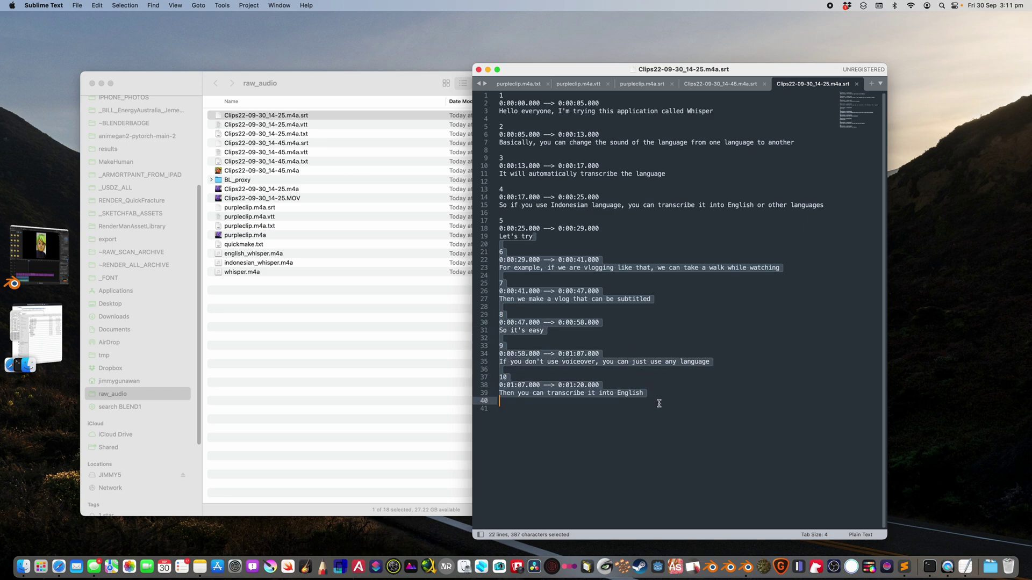
key("BackSpace")
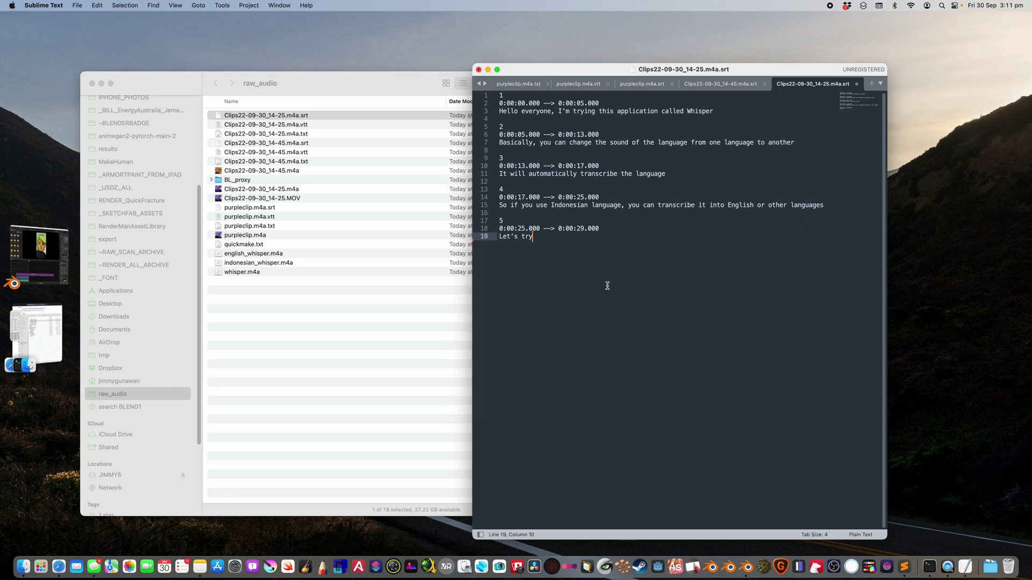
Step: Play the Blender sequence from frame 63 onward to check the subtitles
left_click(47, 270)
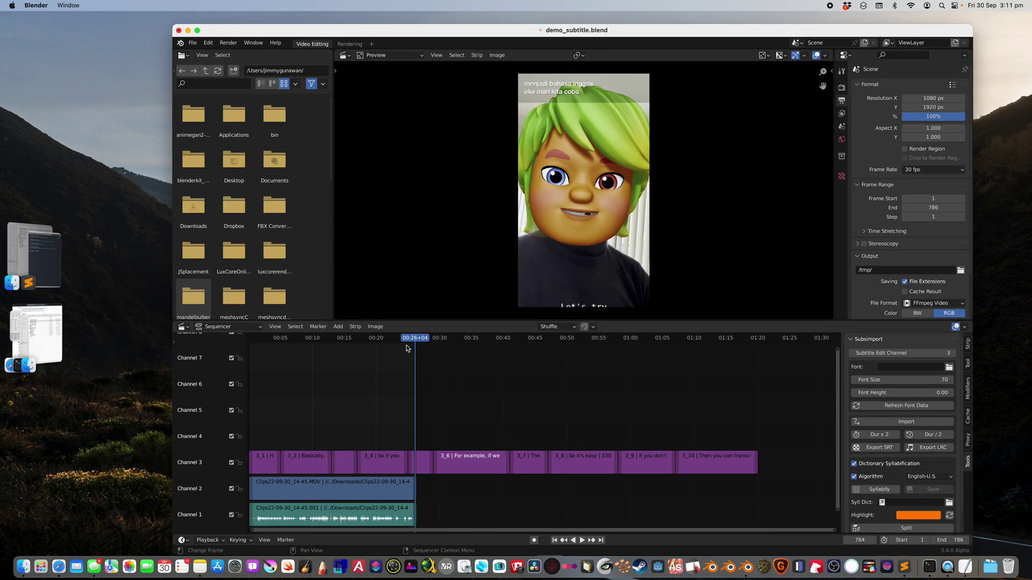
key("space")
left_click_drag(406, 349, 263, 341)
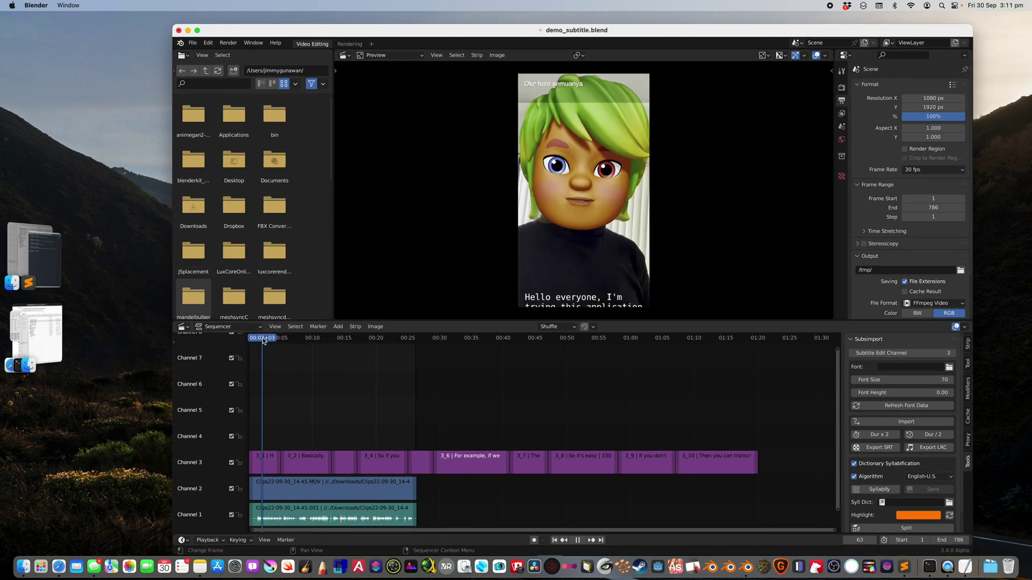
scroll(323, 423, "left", 4)
key("space")
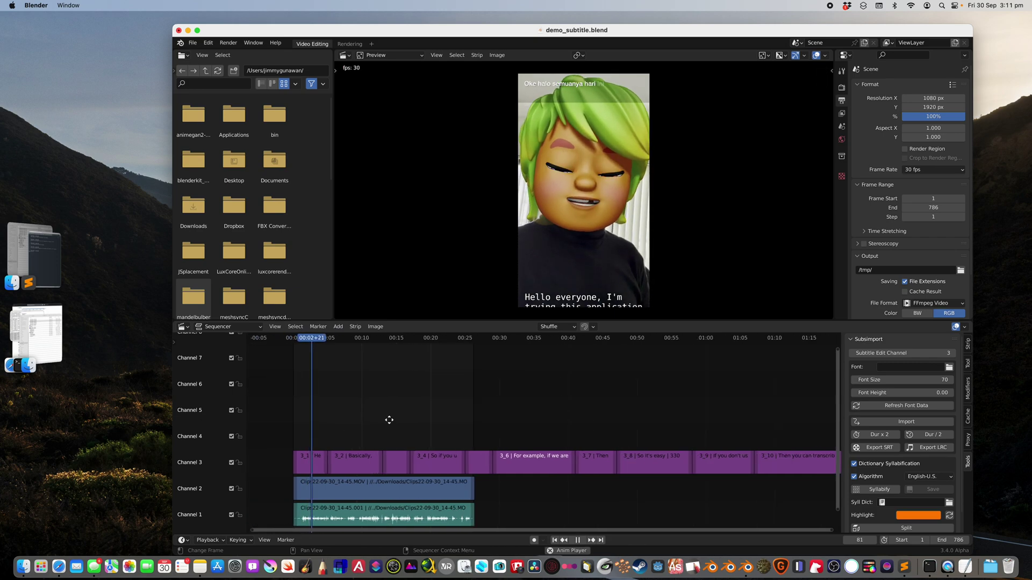
key("space")
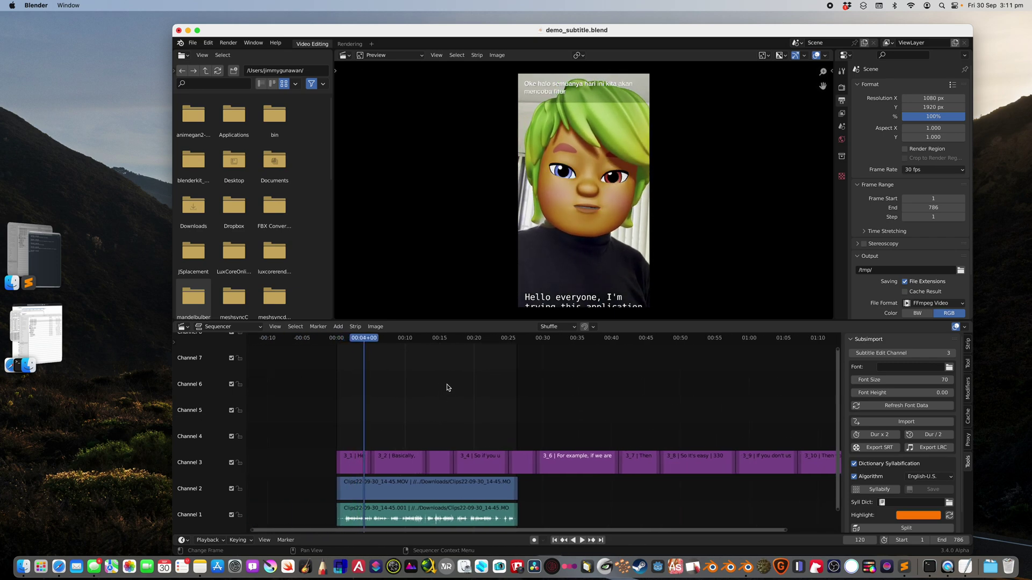
left_click_drag(411, 348, 472, 349)
left_click(32, 252)
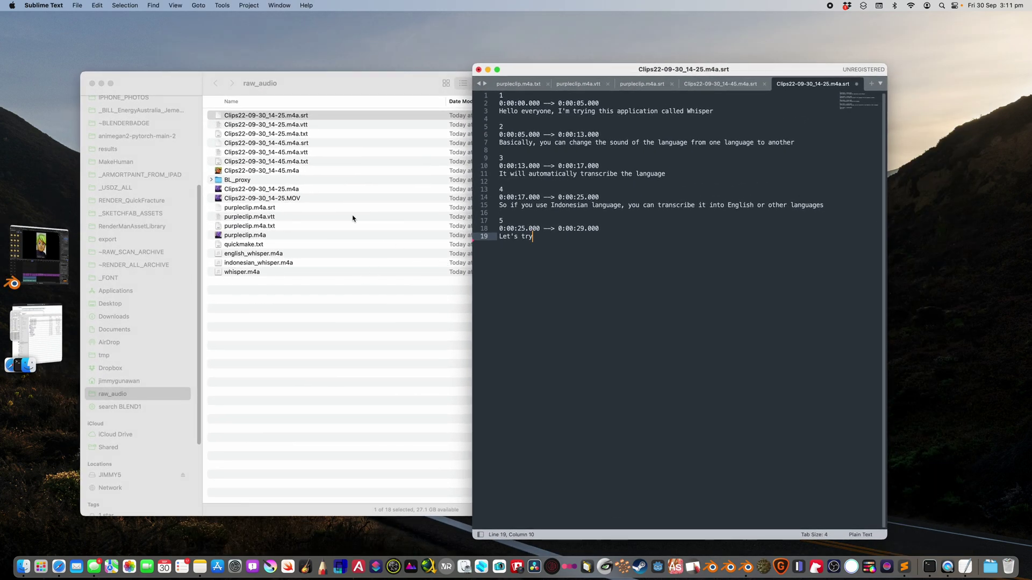
Step: Run whisper --language Indonesian --task translate on Clips22-09-30_14-45.m4a
left_click(50, 329)
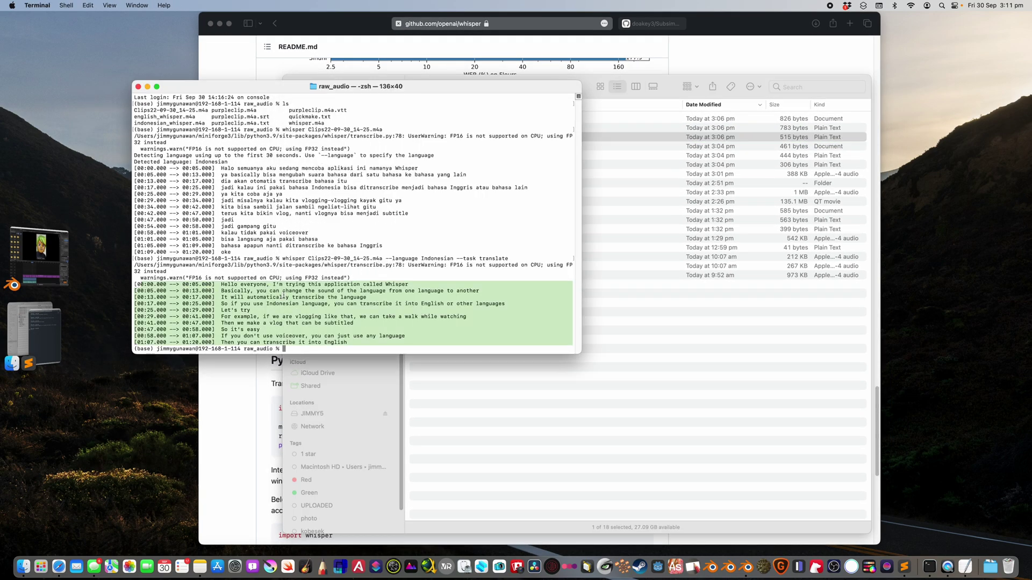
key("Up")
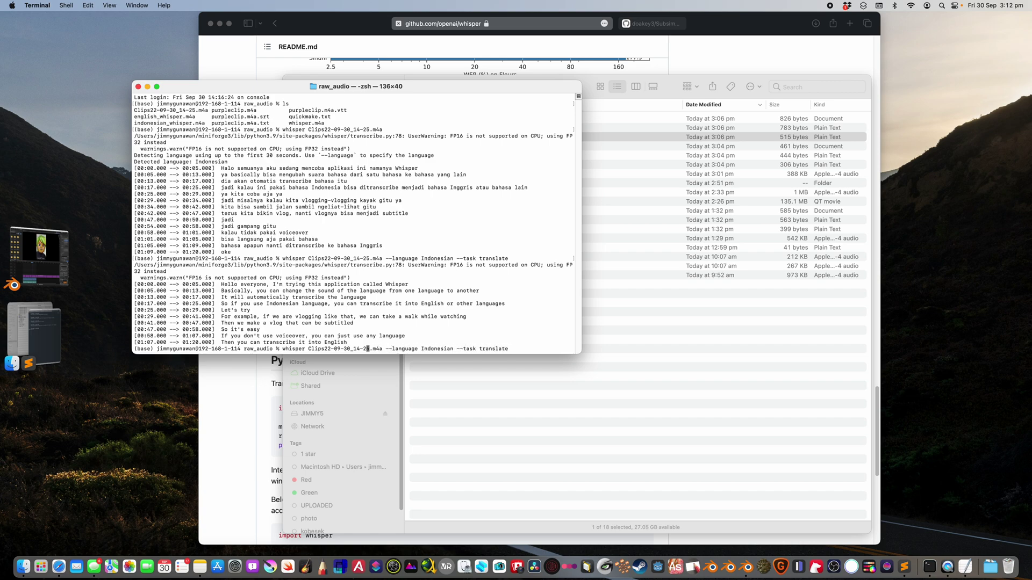
key("Return")
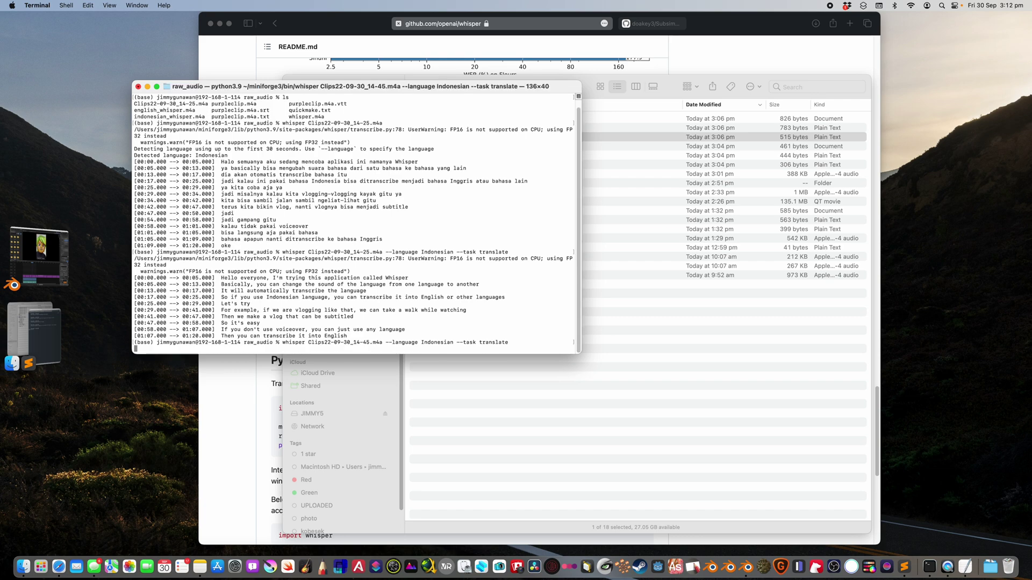
left_click_drag(407, 94, 308, 99)
Step: Select the Clips22-09-30_14-25.MOV video in Finder
left_click(640, 261)
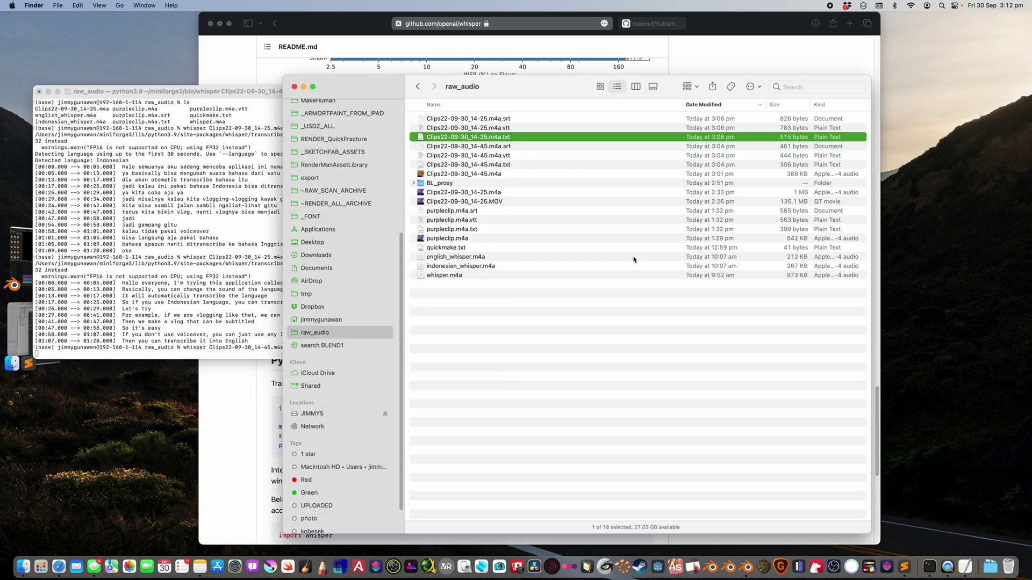
left_click(167, 305)
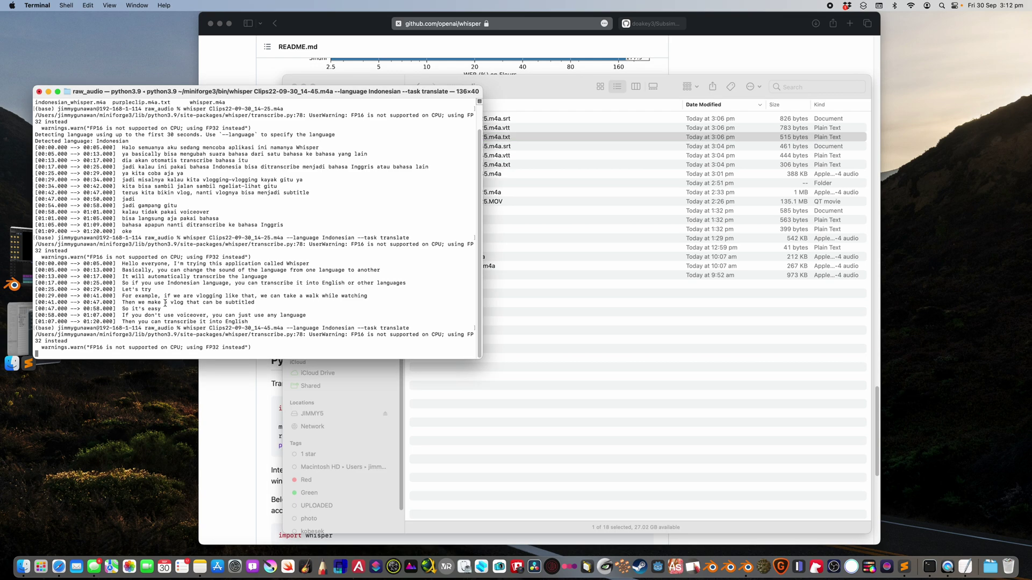
left_click(640, 316)
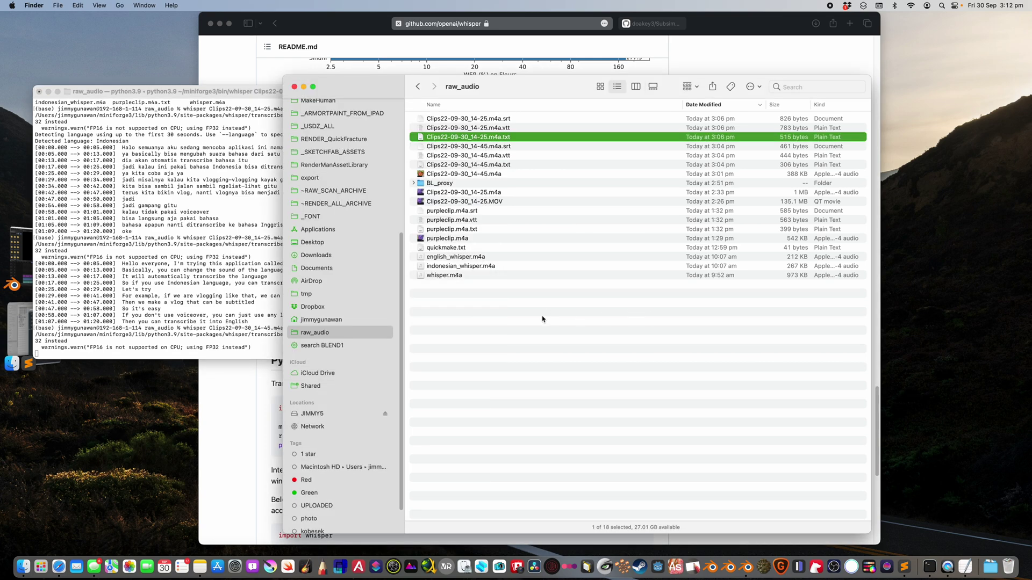
left_click(217, 291)
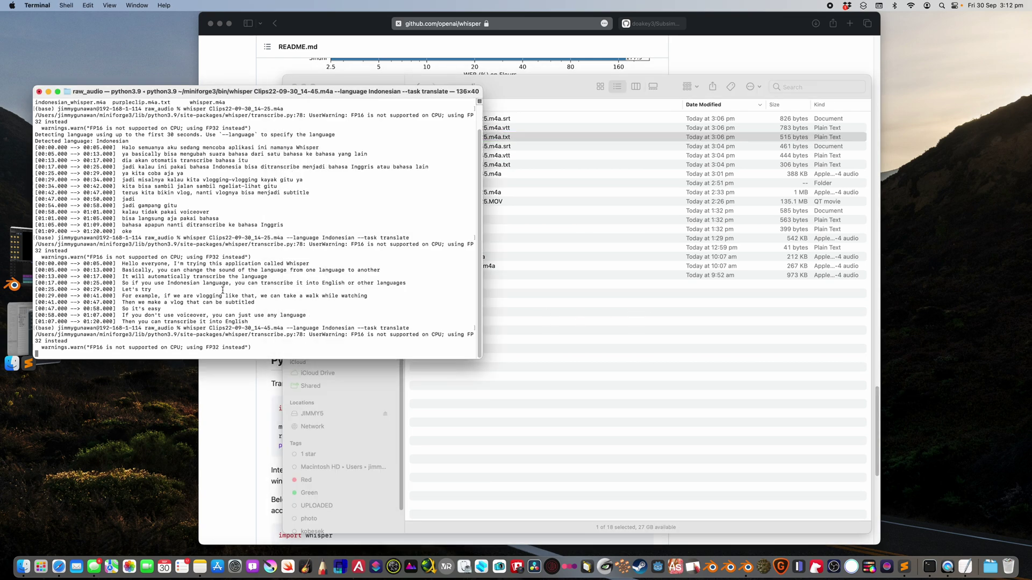
left_click(576, 283)
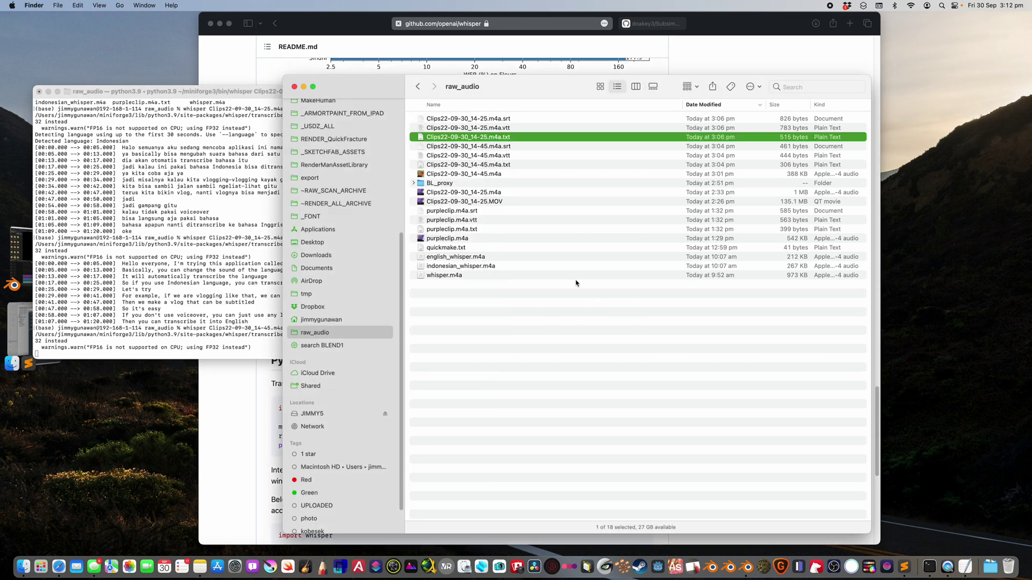
left_click(490, 194)
left_click(486, 202)
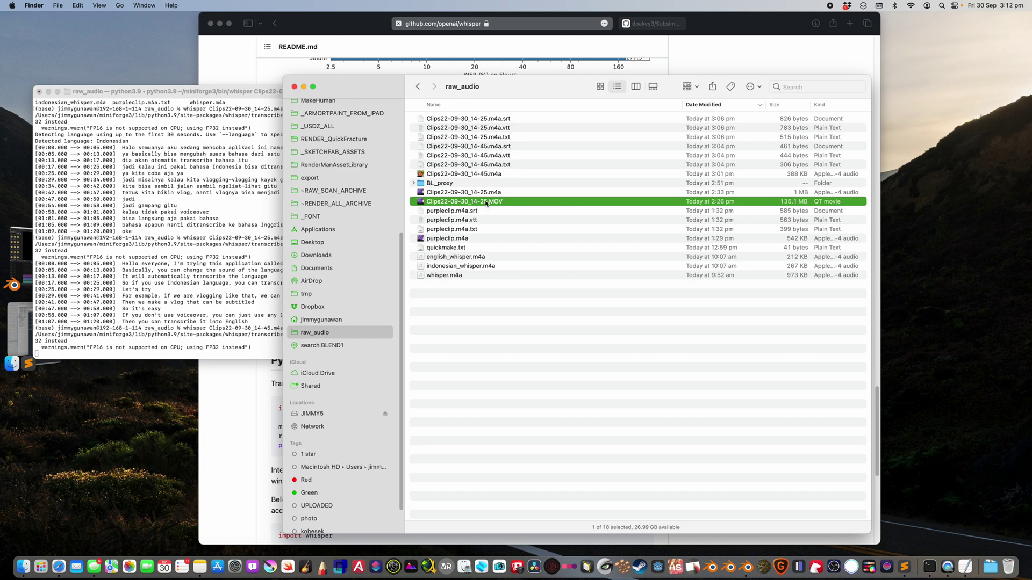
left_click(491, 193)
Step: Open Clips22-09-30_14-25.MOV in IINA and pause it
left_click(490, 202)
right_click(490, 201)
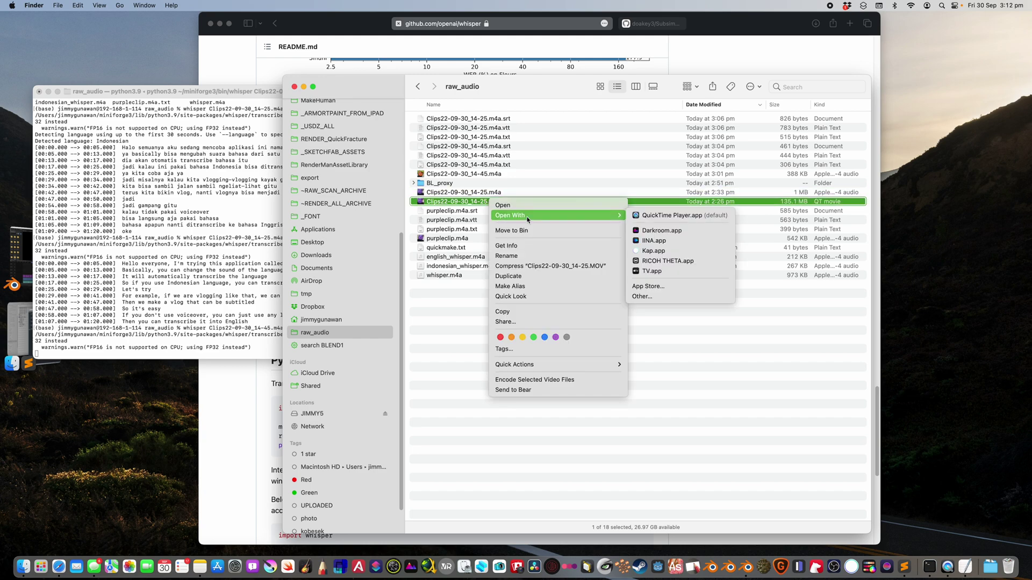
left_click(661, 241)
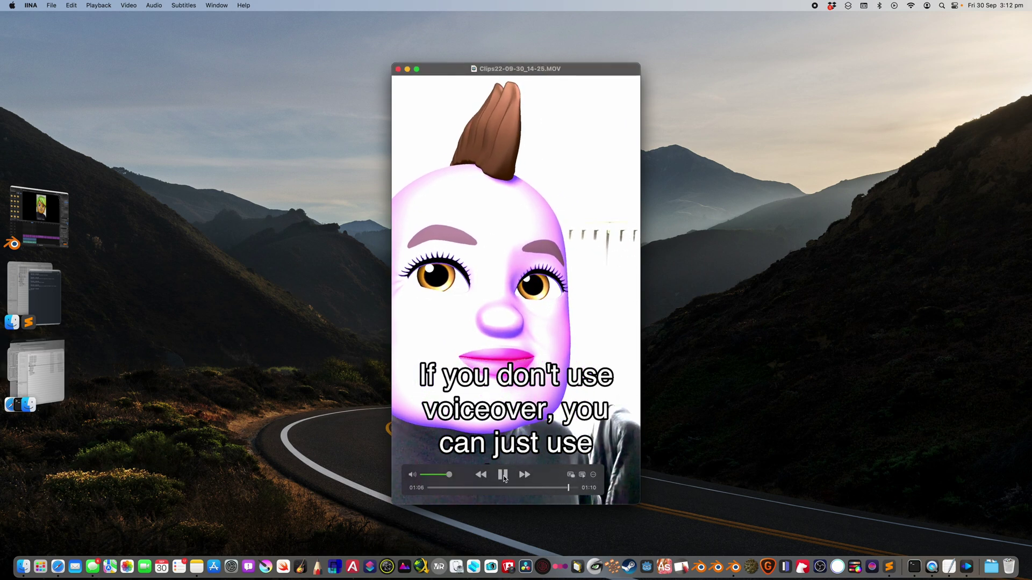
key("space")
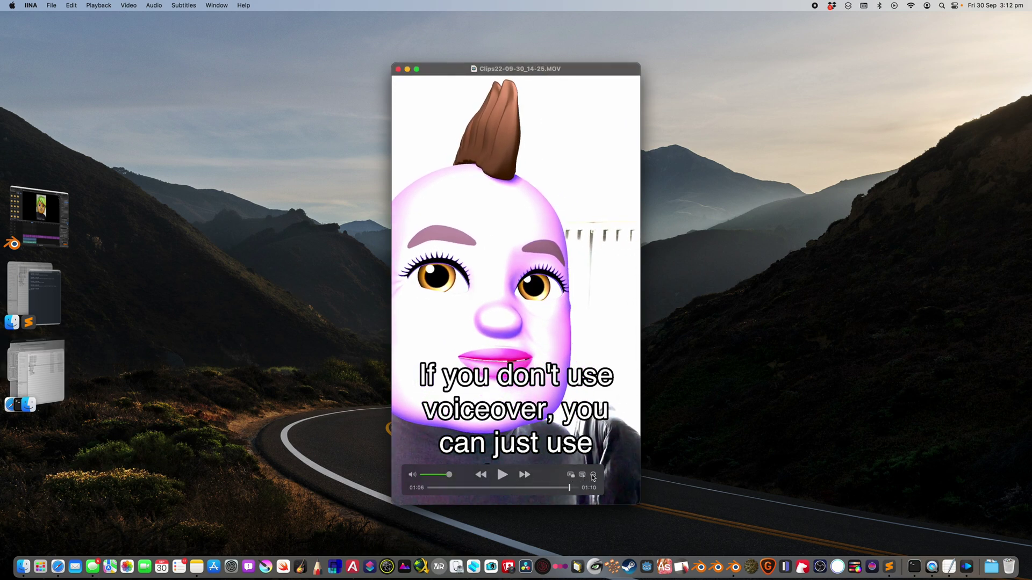
Step: Set IINA's subtitle font size to 30
left_click(592, 475)
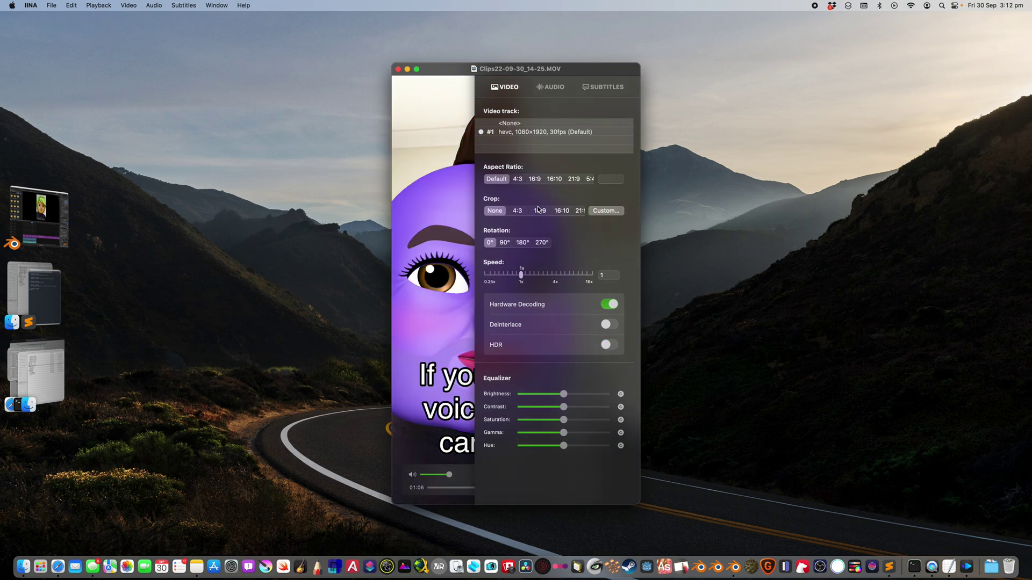
left_click(595, 87)
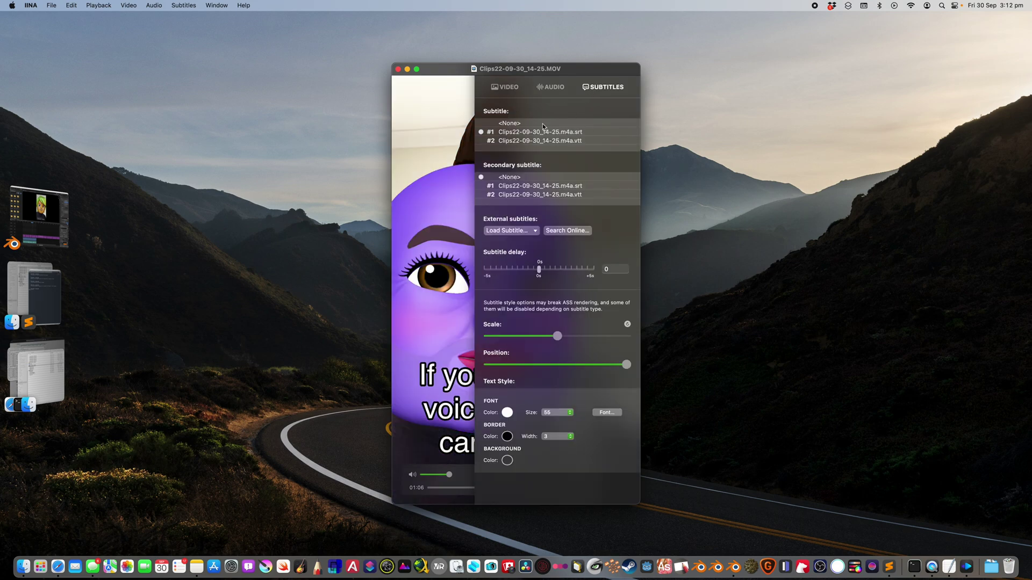
left_click_drag(390, 66, 388, 61)
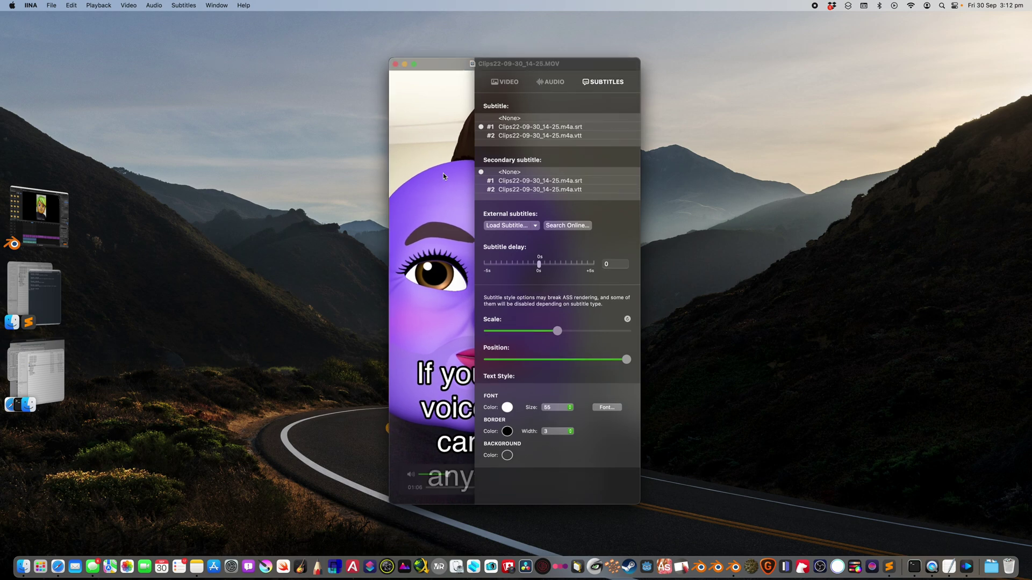
left_click(567, 411)
left_click(559, 362)
left_click(467, 408)
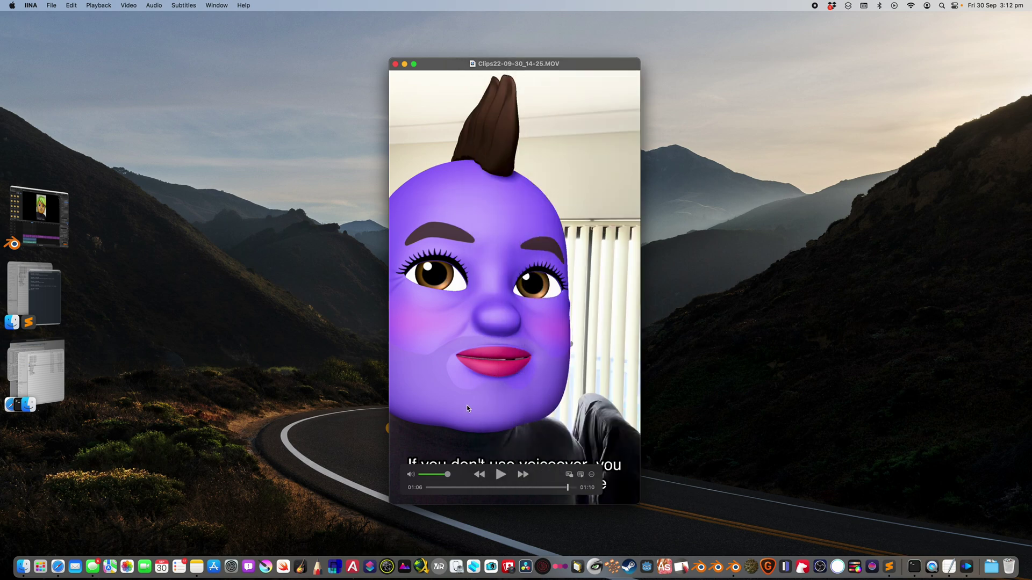
Step: Replay the video from the beginning with English subtitles and the volume turned down
left_click_drag(481, 493, 460, 347)
left_click(535, 335)
left_click_drag(575, 337, 558, 346)
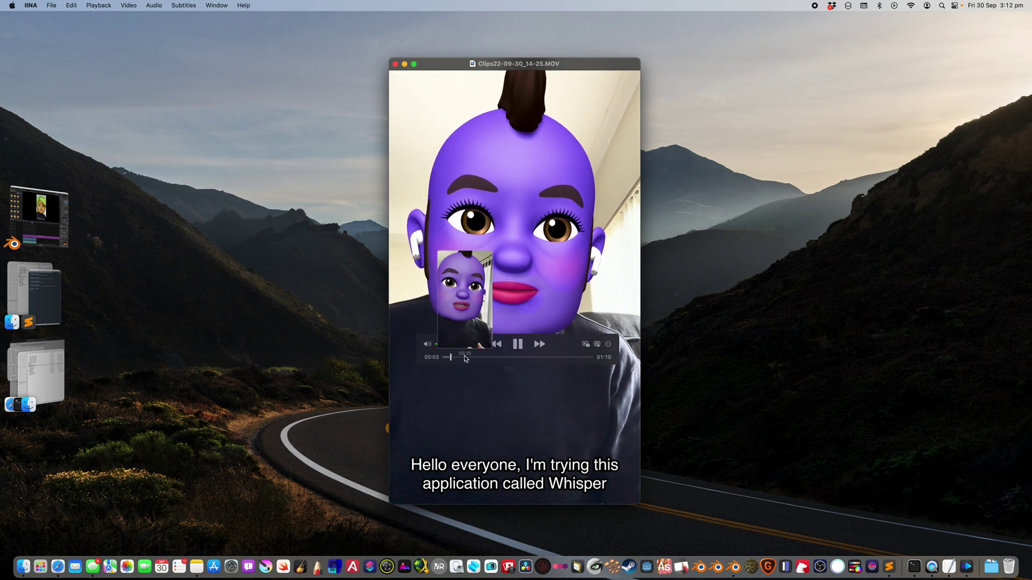
key("space")
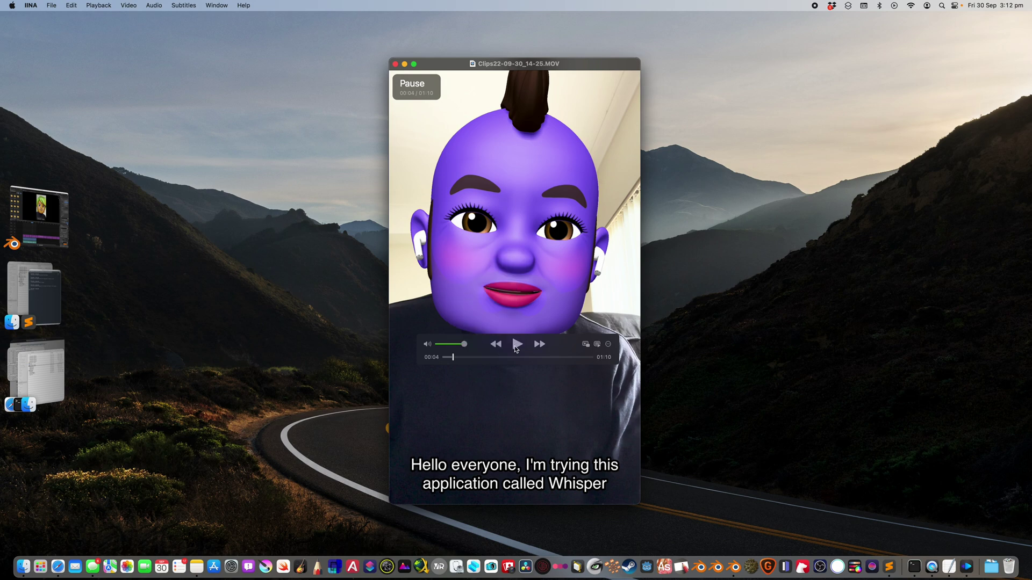
left_click(450, 357)
left_click_drag(492, 348, 477, 347)
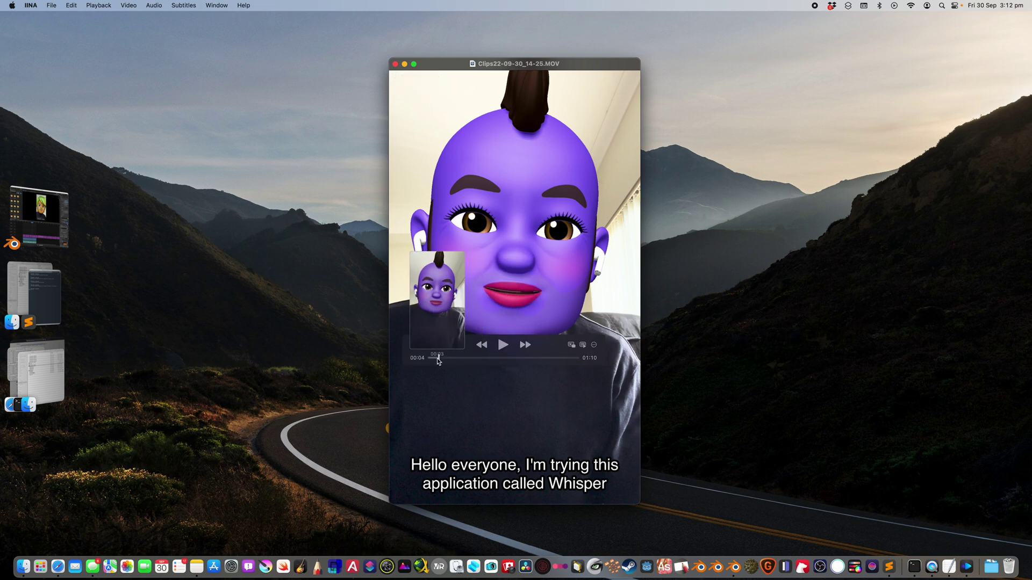
left_click(479, 347)
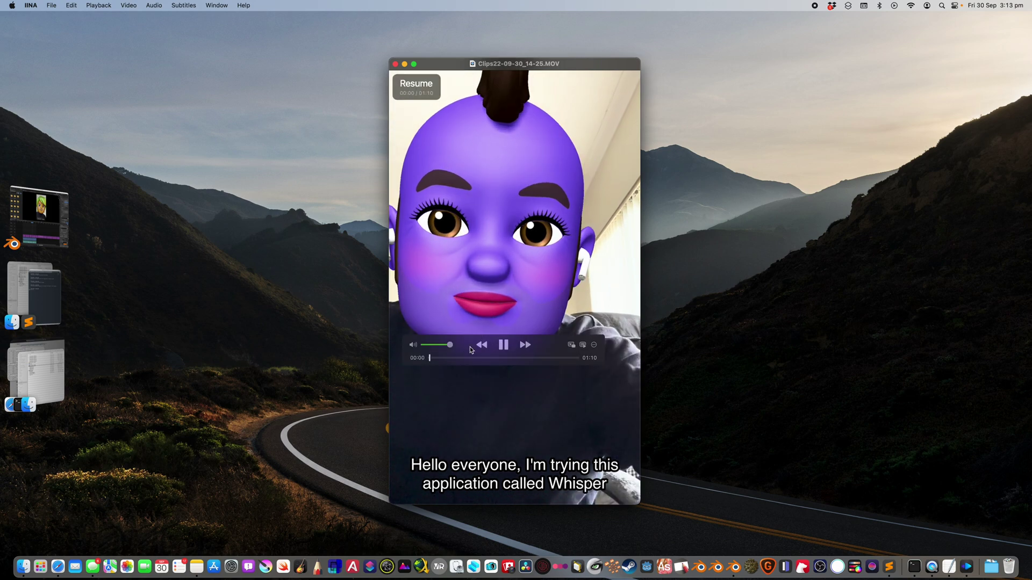
scroll(557, 465, "down", 10)
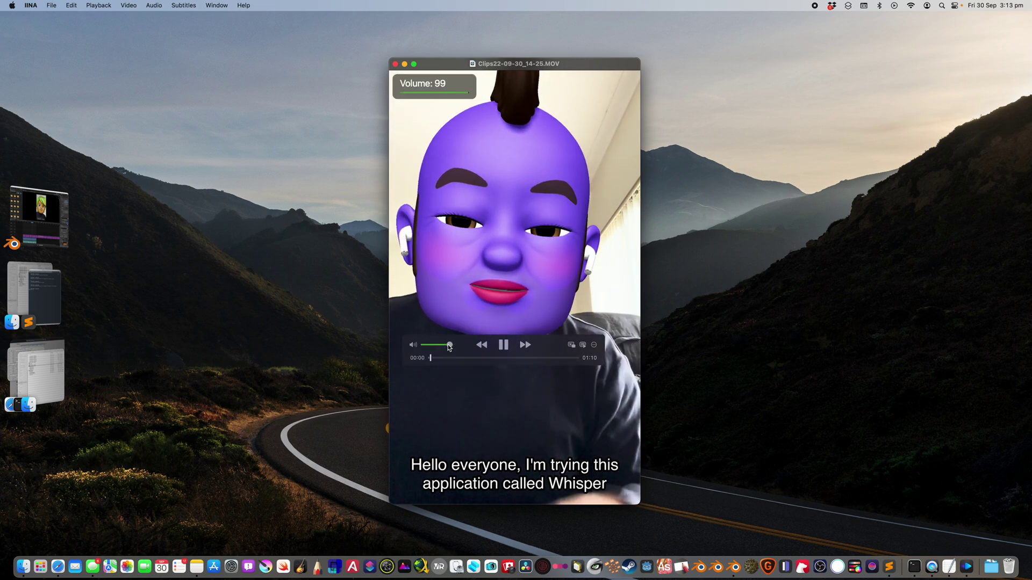
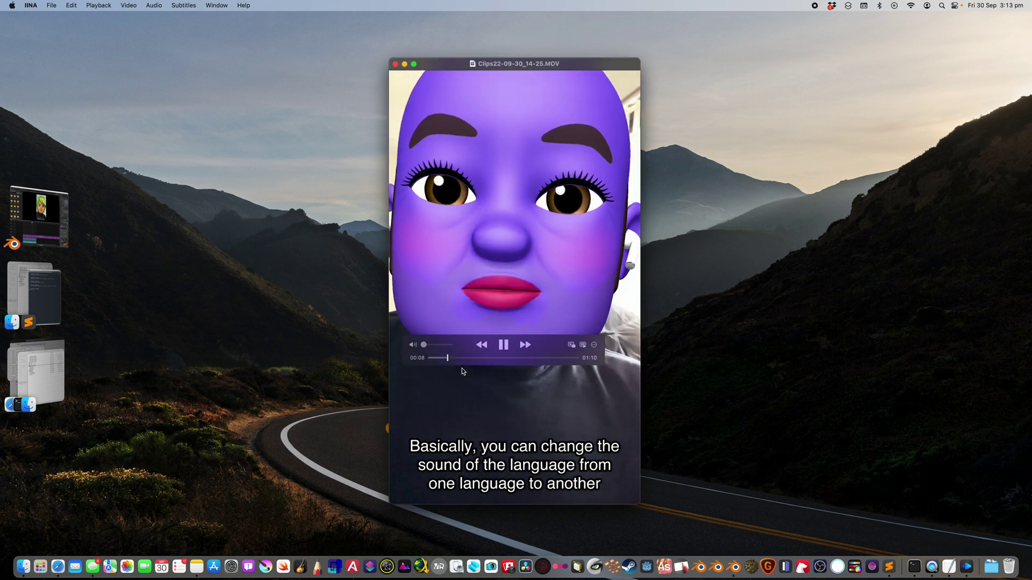
Step: Skim Clips22-09-30_14-25.MOV in IINA at 00:15, 00:35 and about 00:46, then close it
left_click(461, 357)
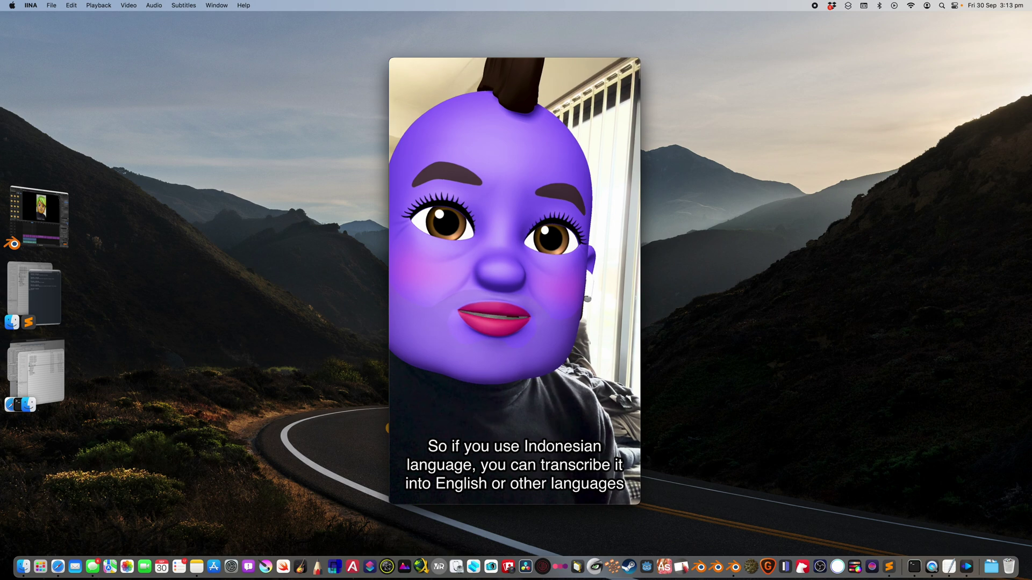
mouse_move(433, 340)
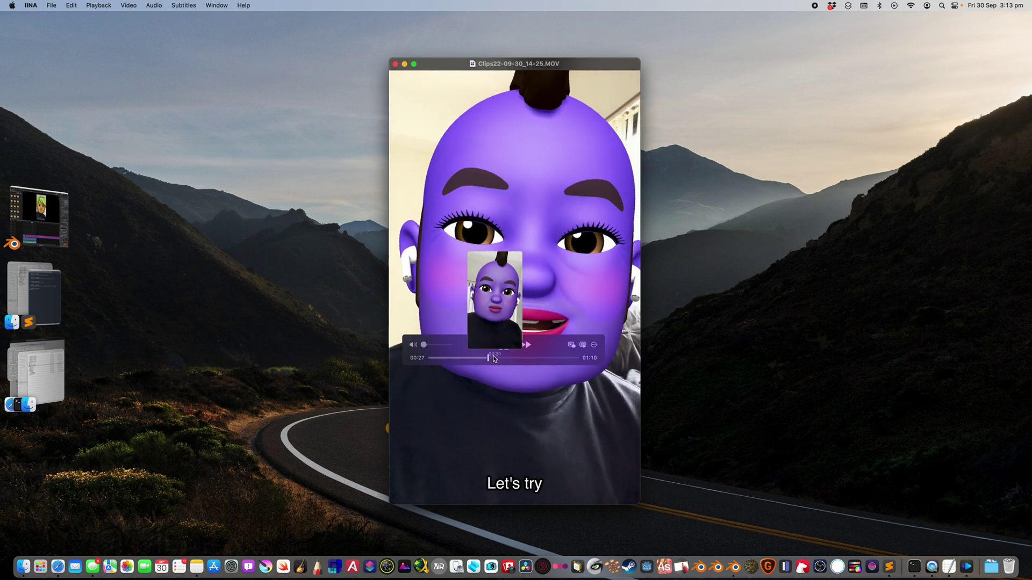
left_click(515, 358)
left_click(531, 358)
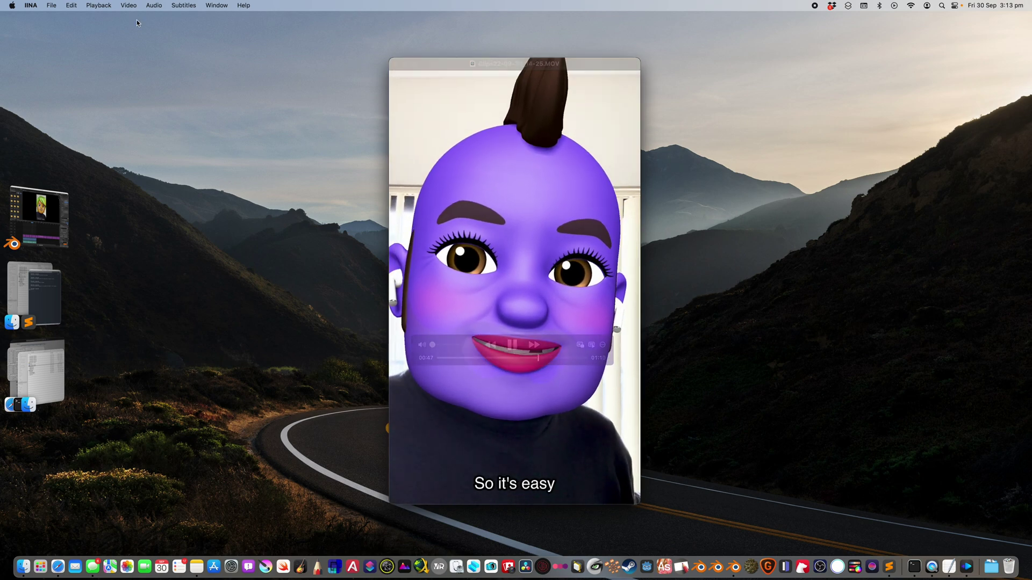
left_click(395, 66)
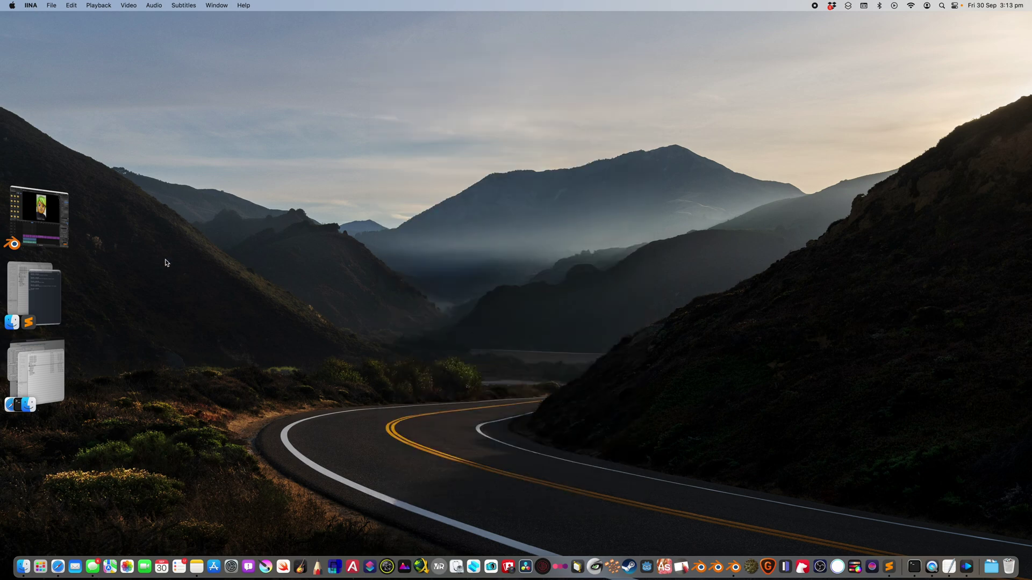
Step: Review the translated English transcript lines in Terminal, then switch to the demo_subtitle.blend project
left_click(50, 345)
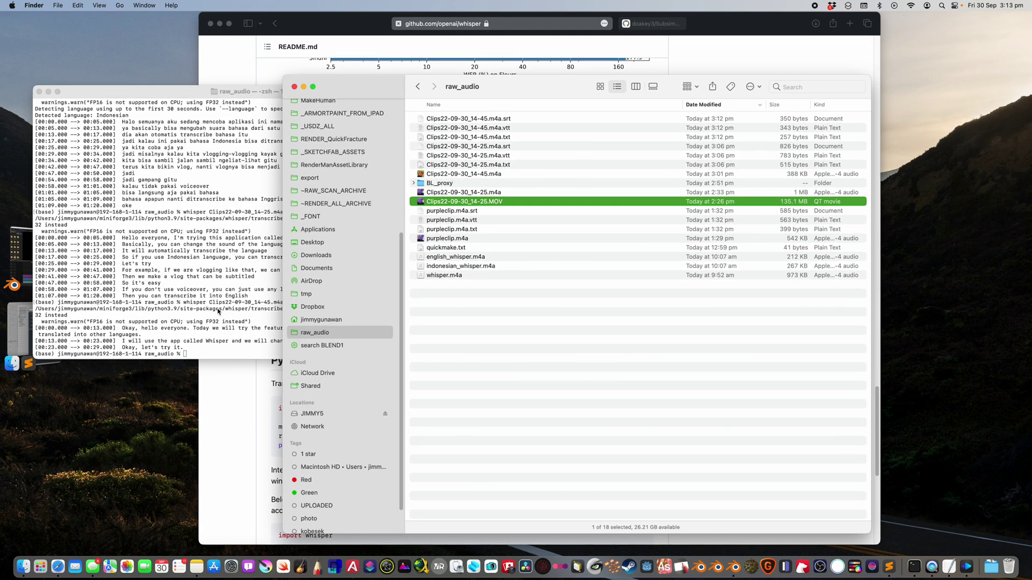
left_click(215, 329)
mouse_move(199, 346)
left_mouse_down()
mouse_move(161, 338)
mouse_move(185, 340)
left_mouse_up()
left_click(146, 340)
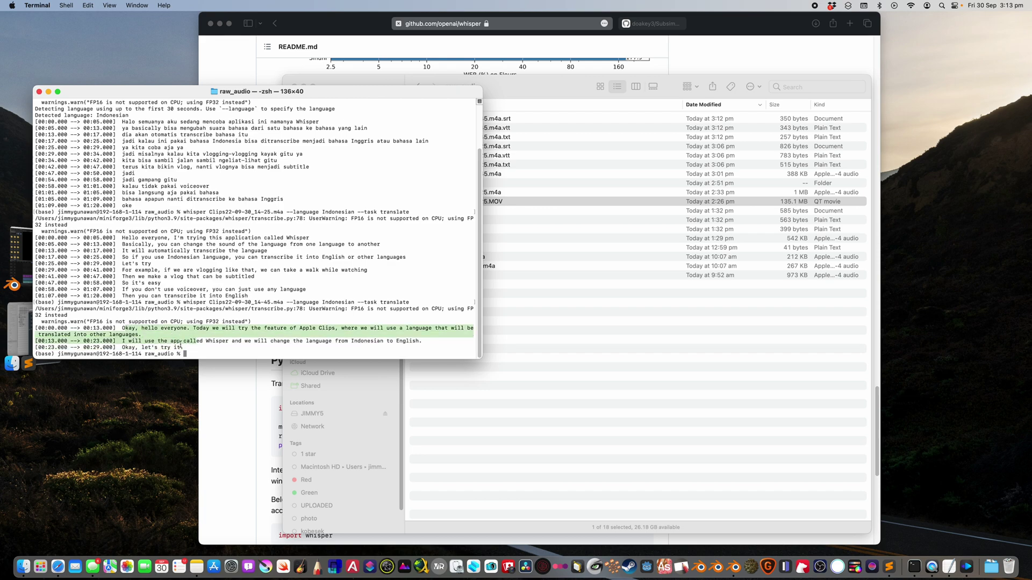
double_click(134, 341)
left_click(554, 260)
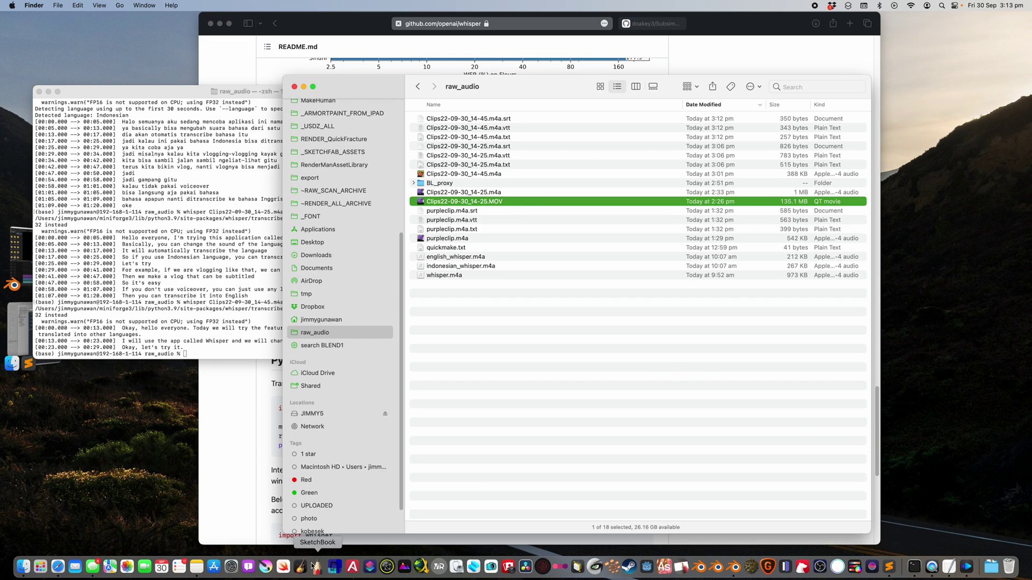
left_click(718, 567)
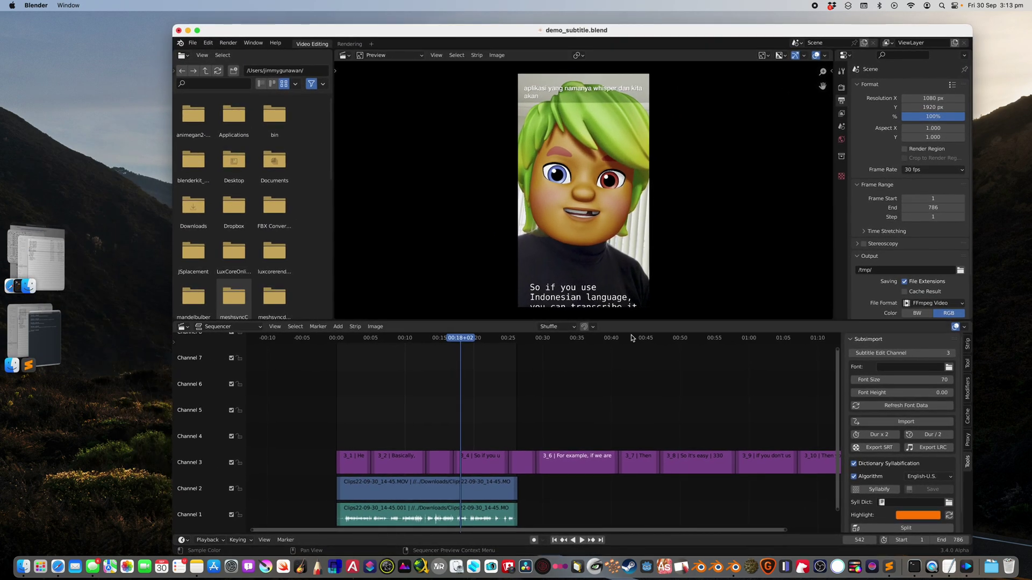
Step: Delete all the old subtitle strips on Channel 3
scroll(543, 433, "down", 2)
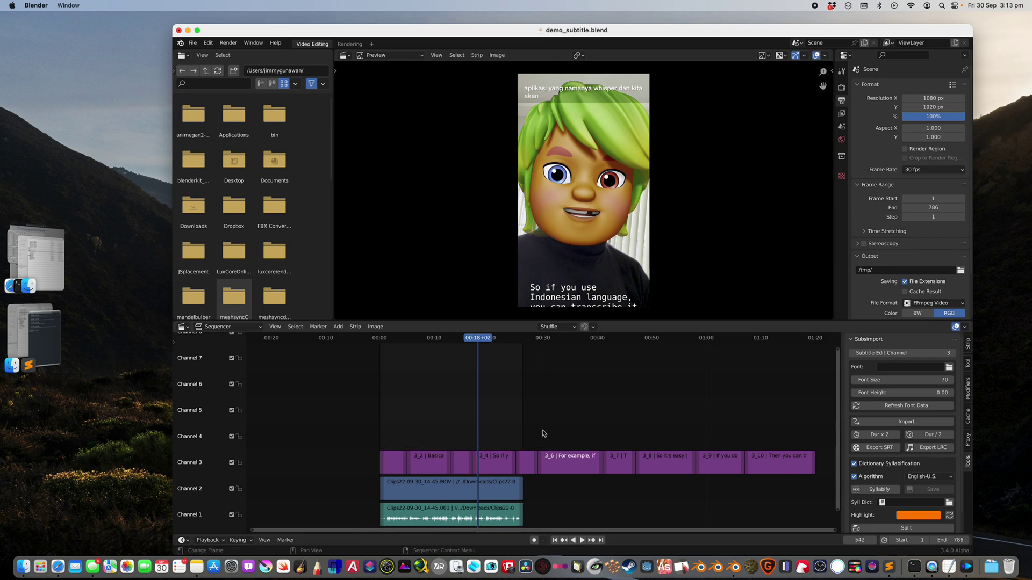
left_click_drag(352, 430, 819, 476)
key("Delete")
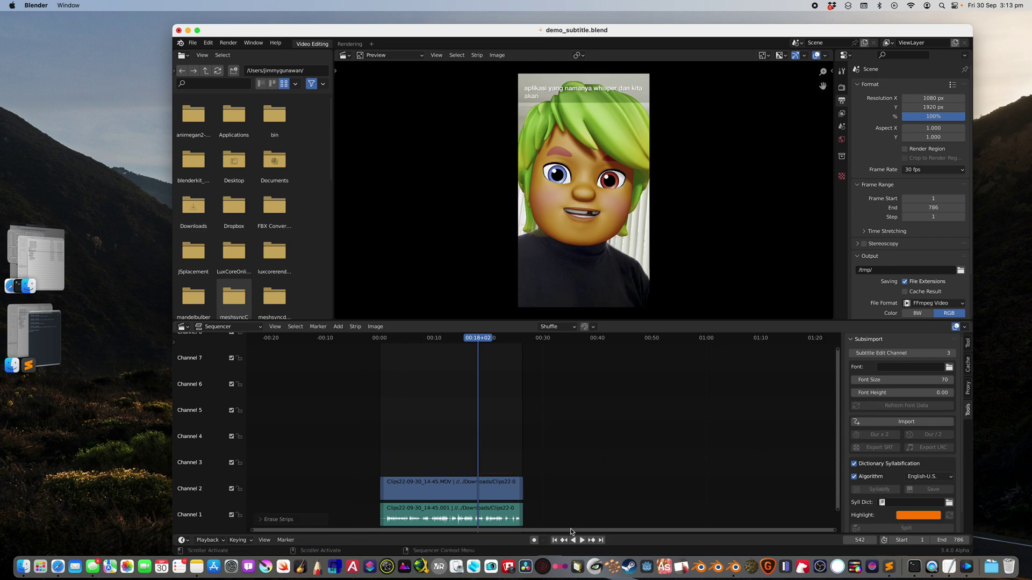
Step: Import Clips22-09-30_14-45.m4a.srt at frame 1 onto Channel 3 and select the three new strips
left_click(554, 540)
left_click(903, 421)
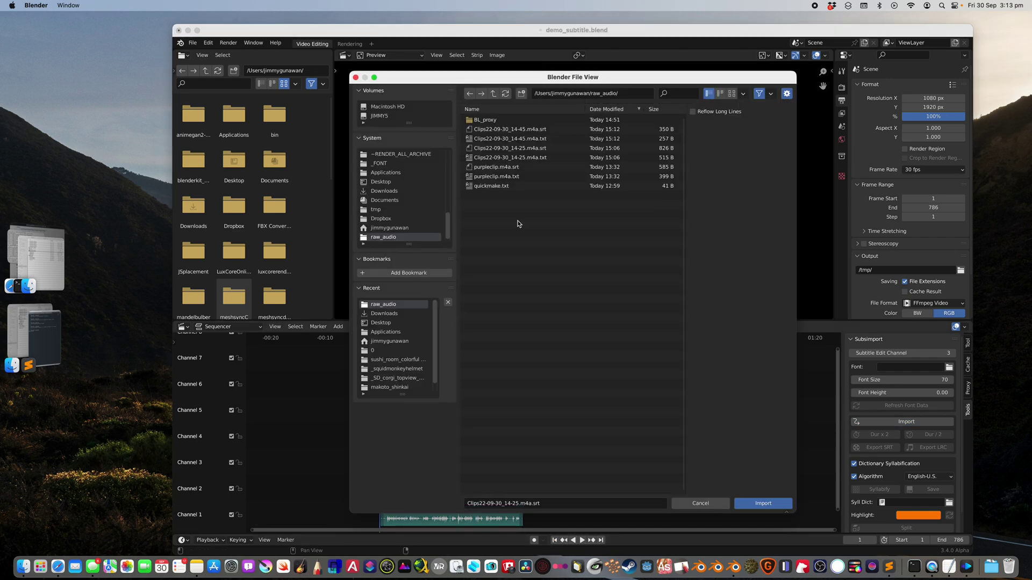
left_click(563, 132)
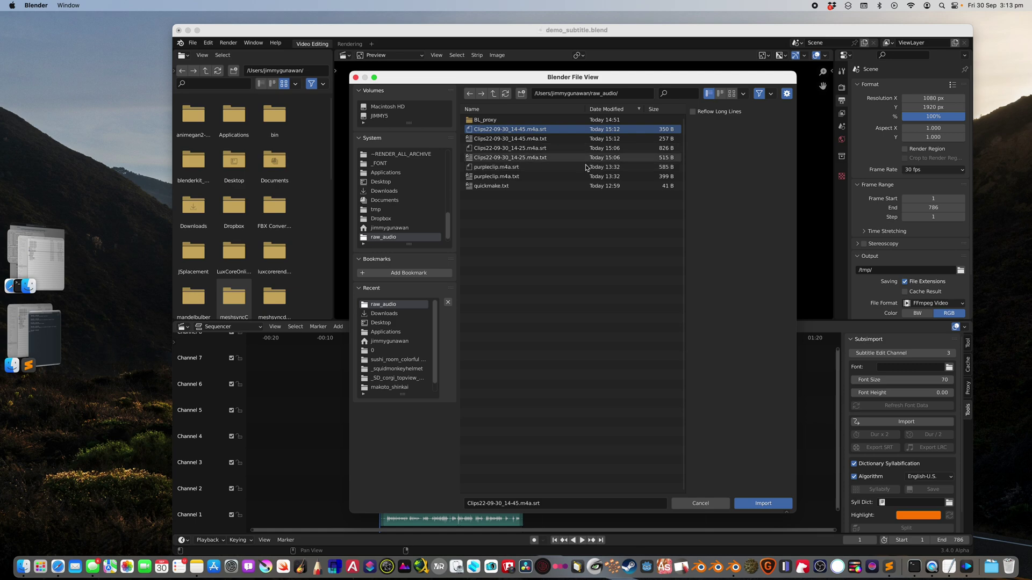
left_click(741, 505)
left_click_drag(401, 339, 492, 340)
left_click_drag(409, 424, 545, 468)
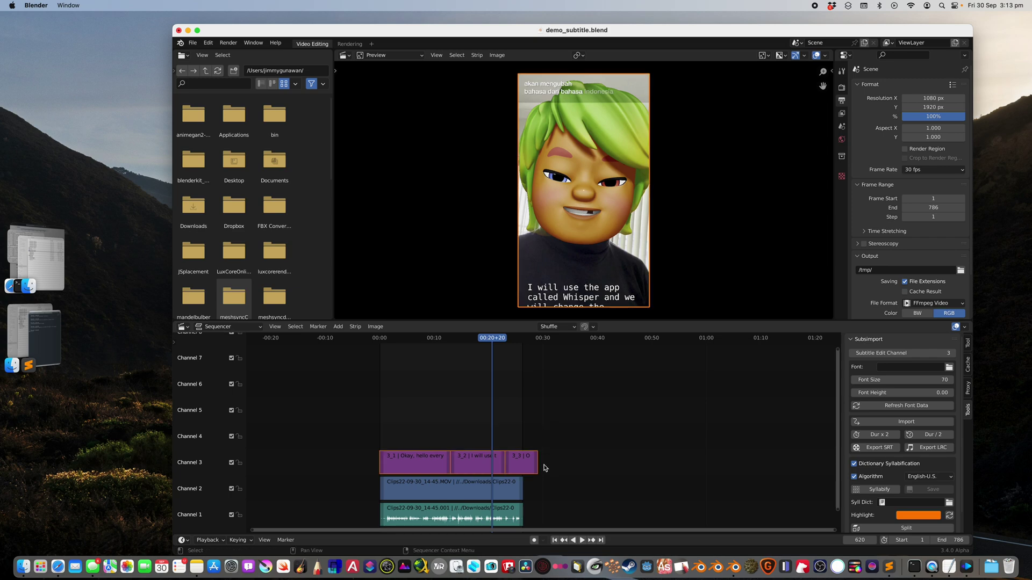
Step: Set the three Channel 3 subtitle strips to Location Y 0.14 and replay from the start
left_click(968, 343)
left_click(424, 458)
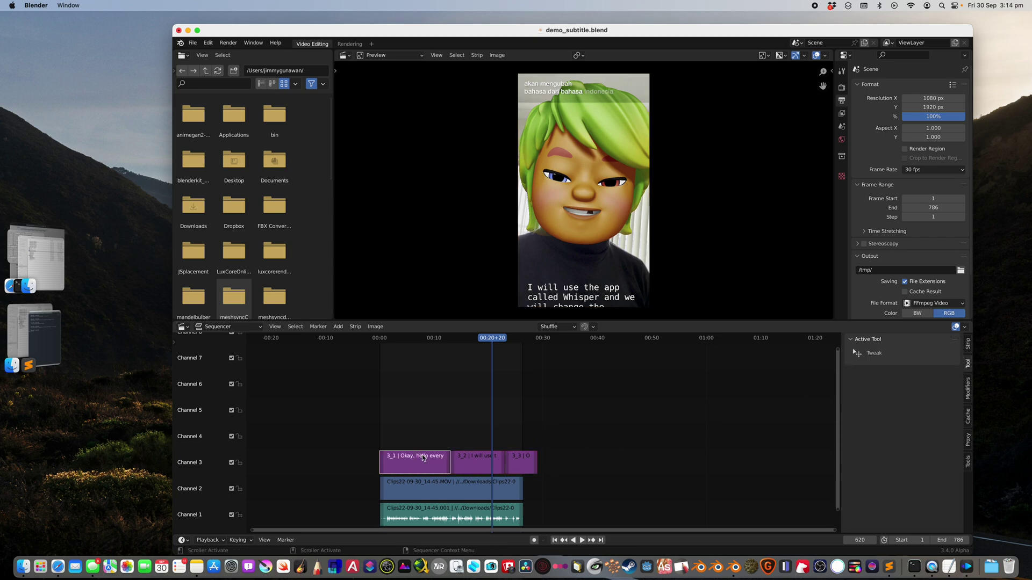
left_click_drag(370, 422, 540, 460)
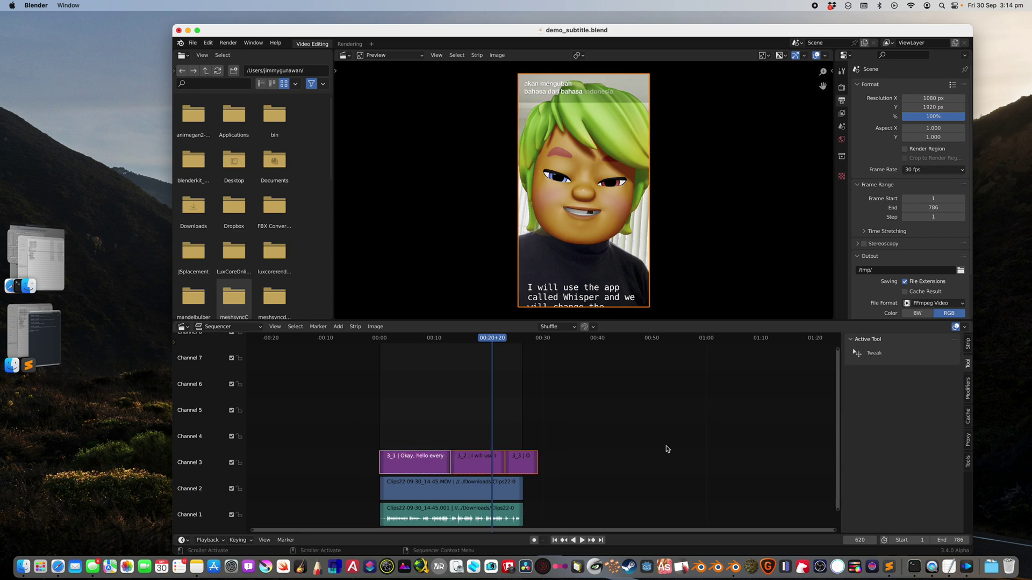
left_click(967, 345)
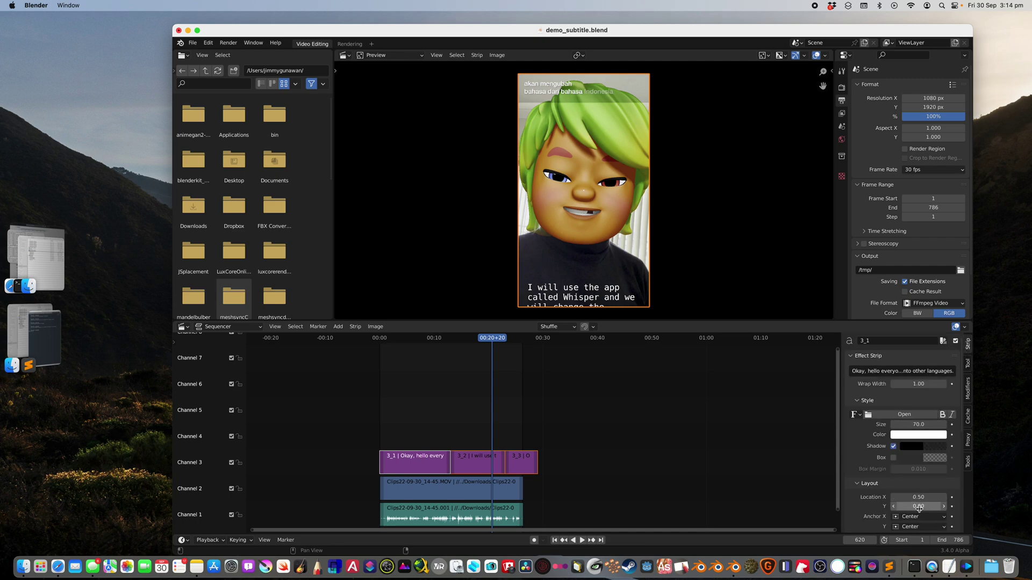
left_click_drag(916, 507, 946, 507)
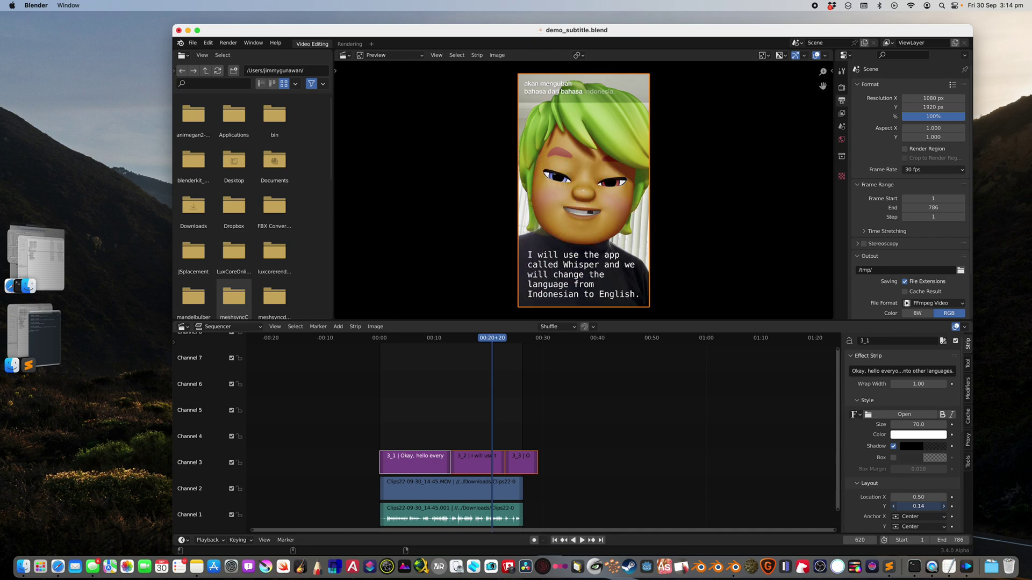
key("shift+Left")
key("space")
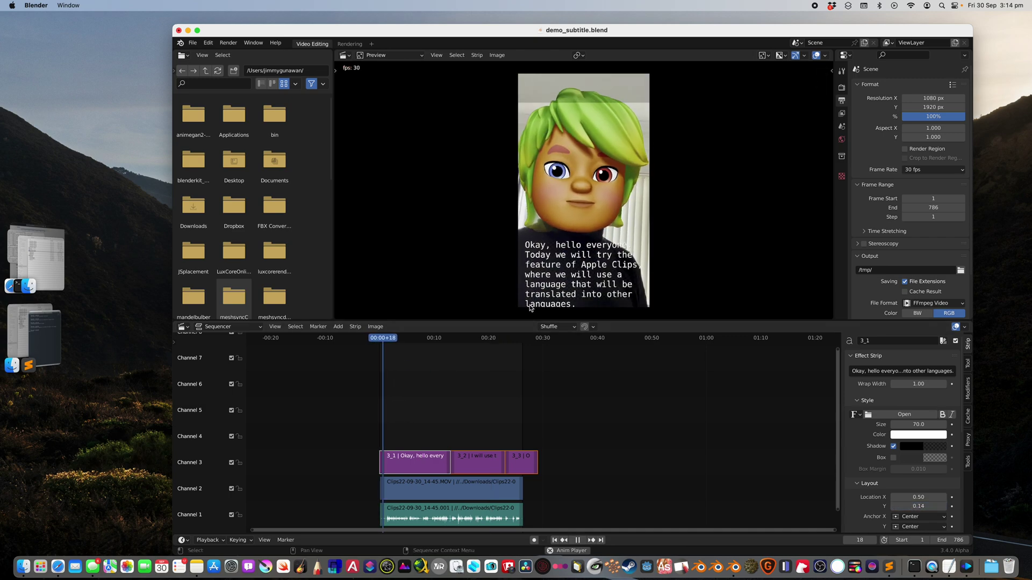
Step: Make the preview slightly taller and play the video from 00:15+20 to check captions
left_click_drag(618, 321, 618, 337)
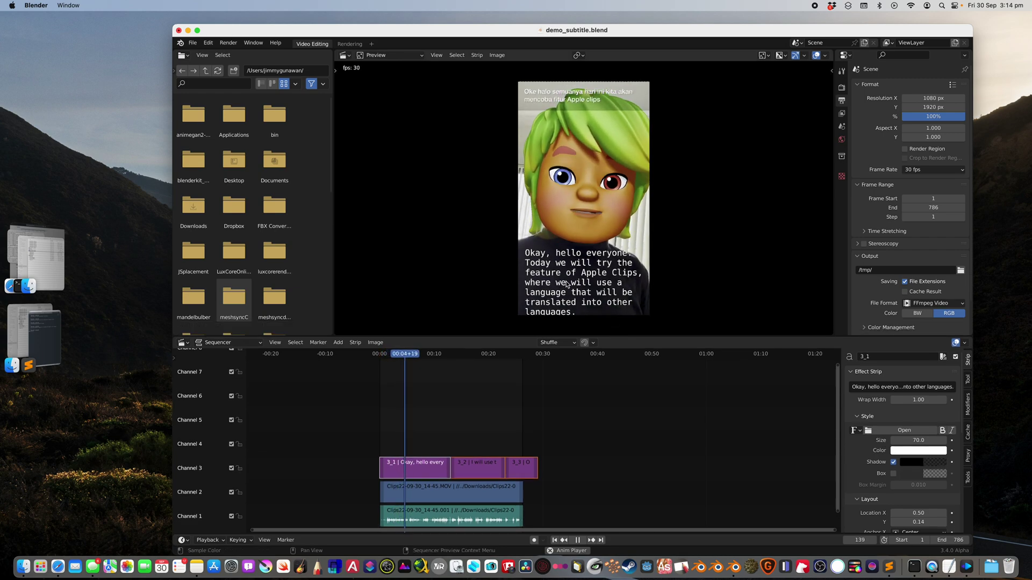
key("XF86AudioRaiseVolume")
key("XF86AudioRaiseVolume")
key("XF86AudioRaiseVolume")
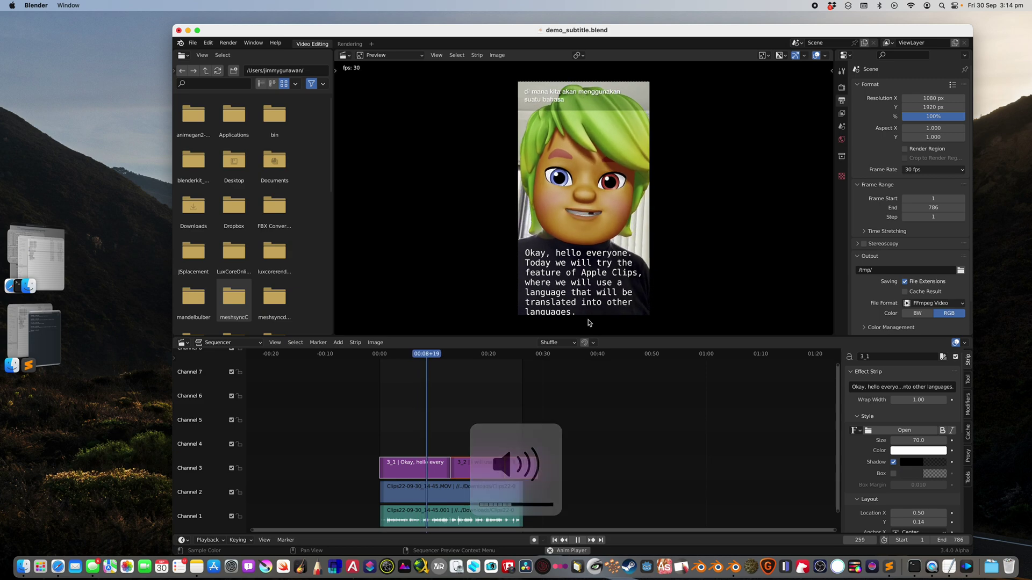
left_click(466, 356)
key("space")
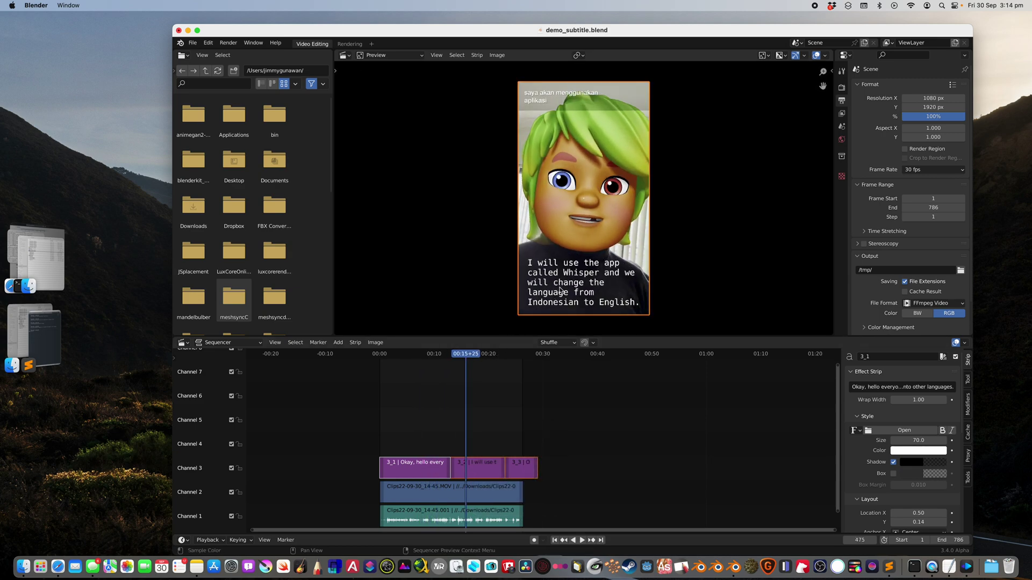
Step: Scrub back to 00:04+12 and 00:09+10, enlarge the preview, and reselect the three subtitle strips
left_click(505, 363)
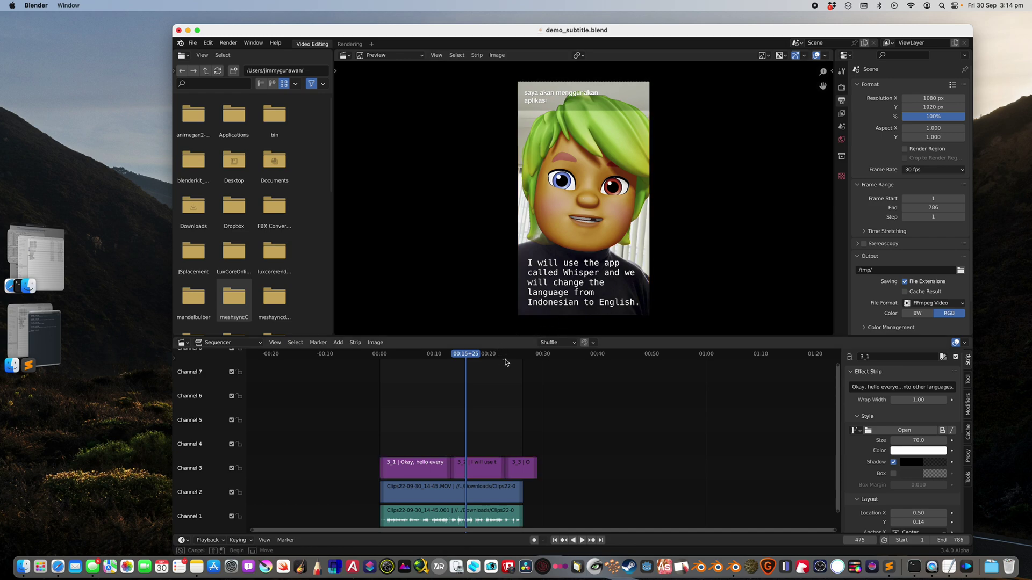
mouse_move(515, 356)
left_mouse_down()
mouse_move(488, 356)
mouse_move(539, 357)
mouse_move(513, 360)
left_mouse_up()
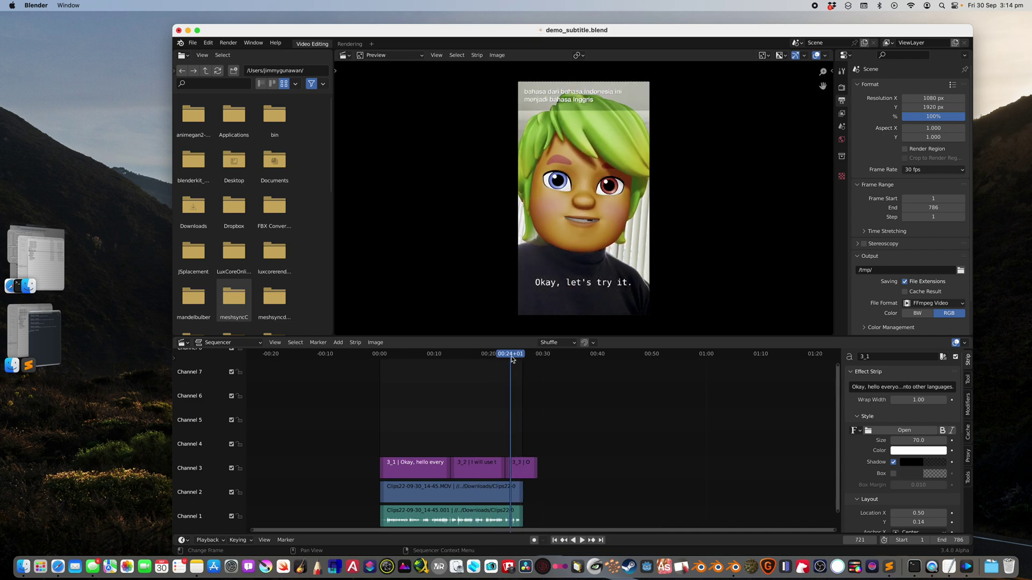
key("space")
left_click_drag(498, 353, 404, 355)
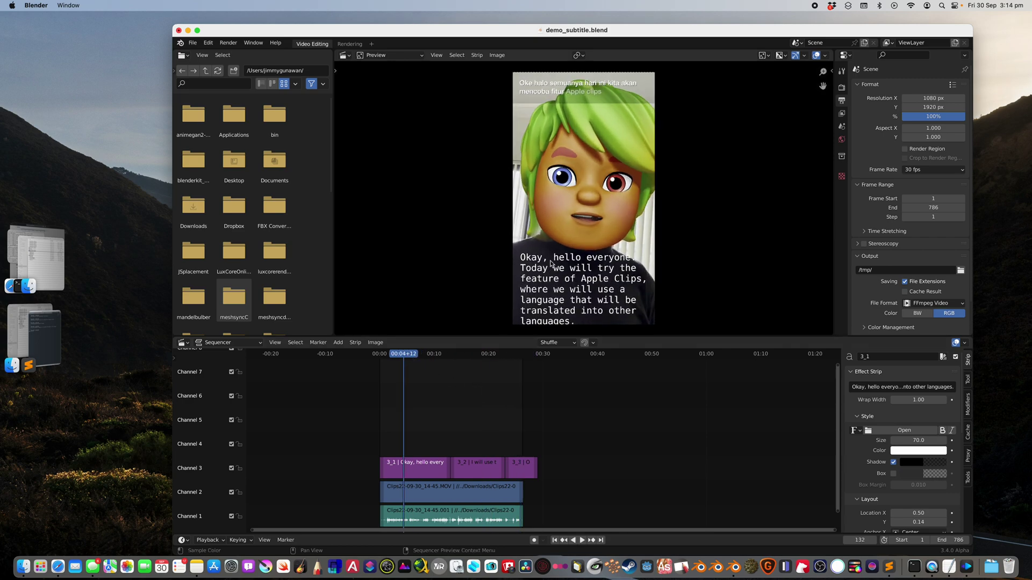
left_click_drag(610, 337, 609, 362)
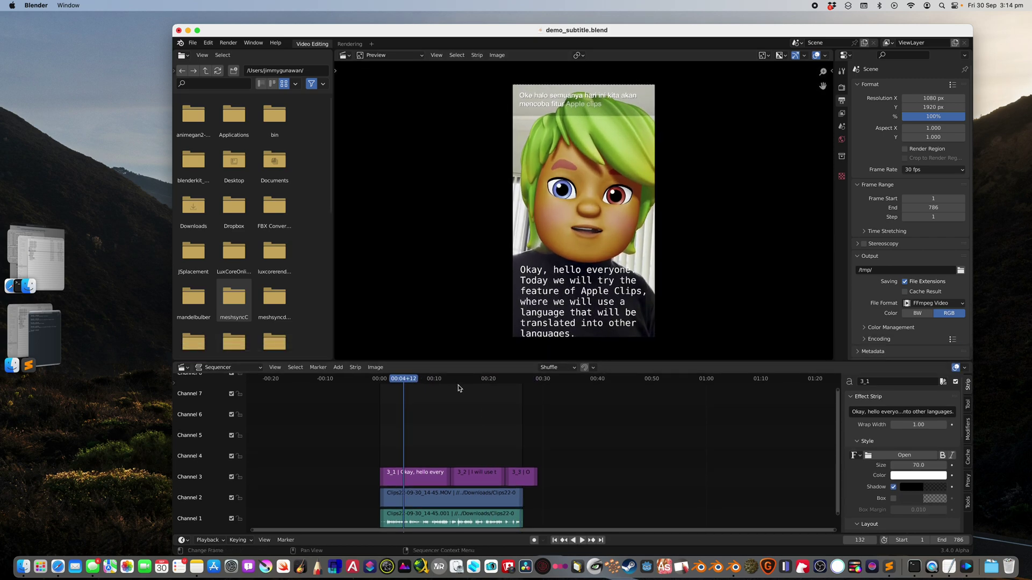
left_click_drag(423, 382, 430, 382)
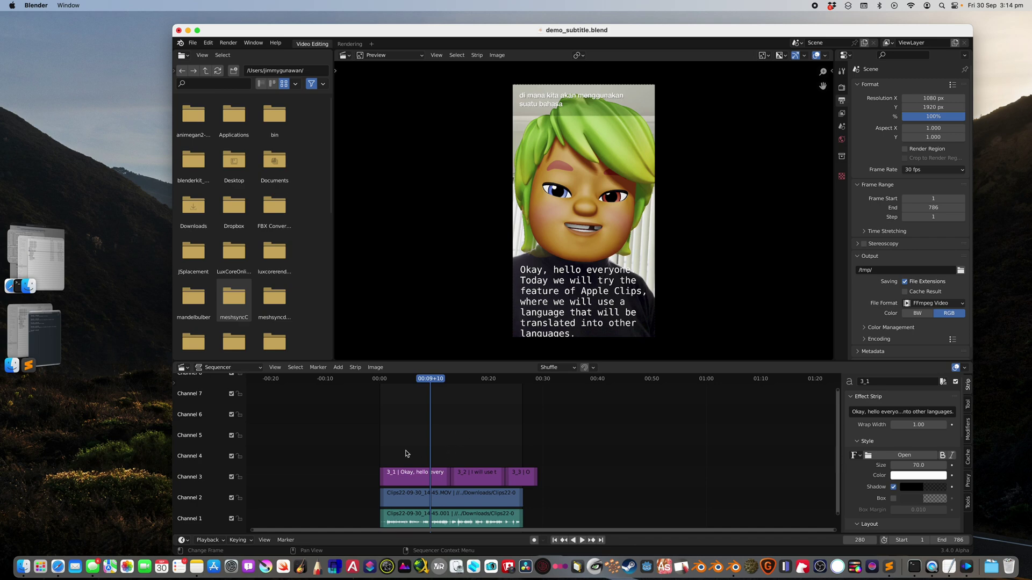
left_click_drag(397, 453, 538, 478)
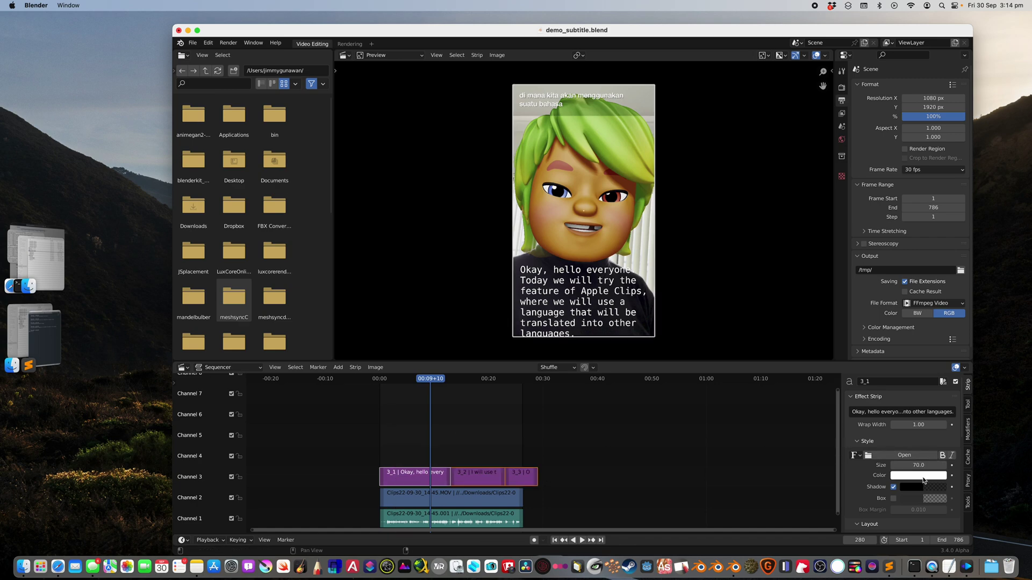
Step: Raise the English subtitle block slightly via Location Y and save demo_subtitle.blend
scroll(921, 473, "down", 3)
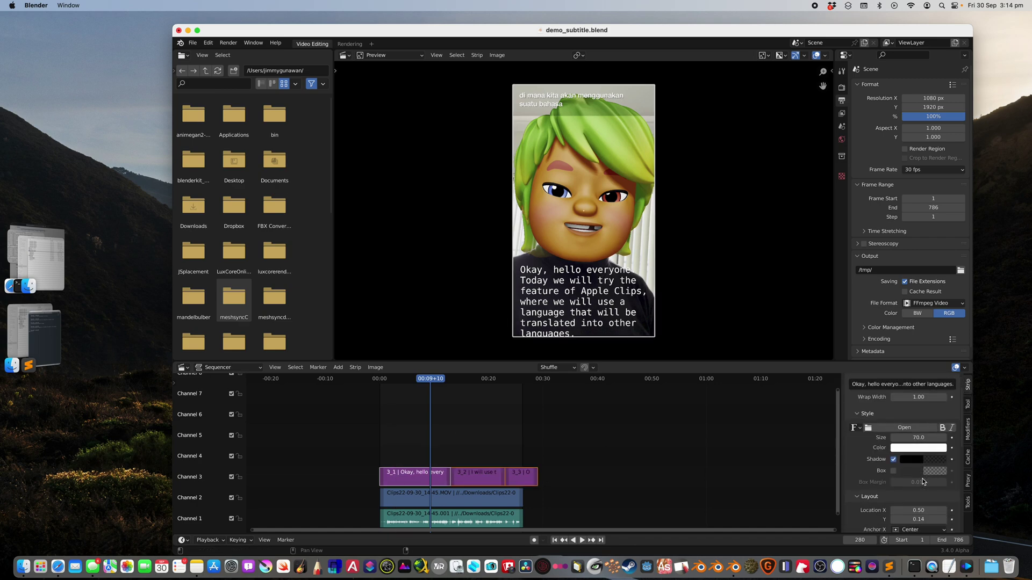
mouse_move(919, 482)
left_mouse_down()
mouse_move(929, 483)
mouse_move(904, 473)
left_mouse_up()
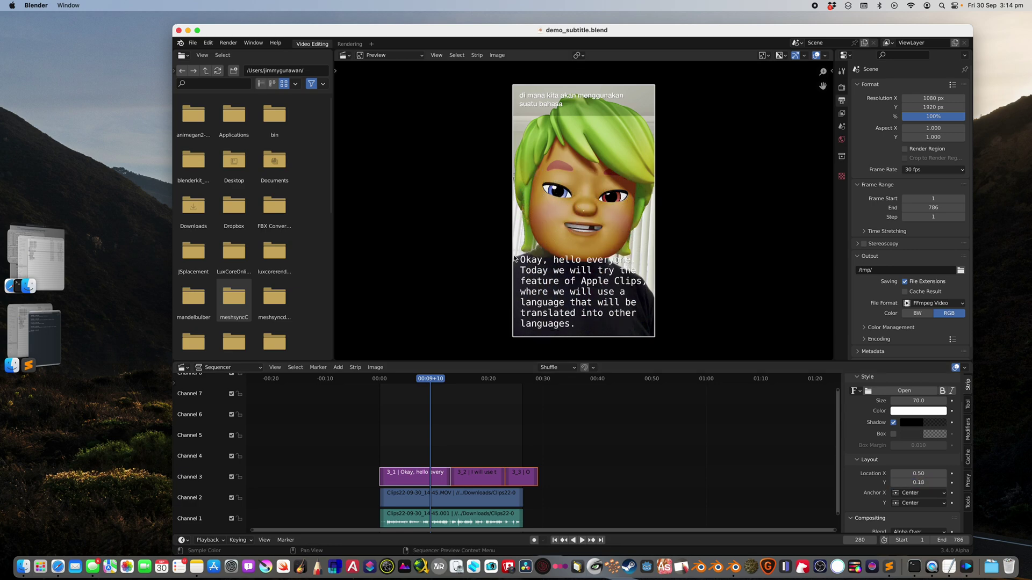
key("super+s")
Step: Scrub and play the timeline to review the raised subtitles
left_click(229, 43)
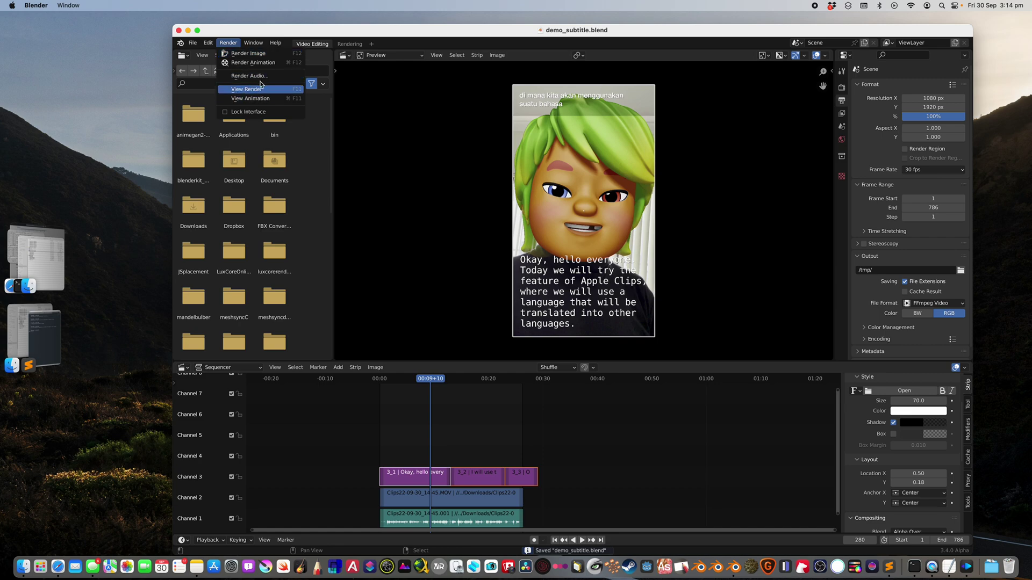
left_click_drag(458, 381, 432, 378)
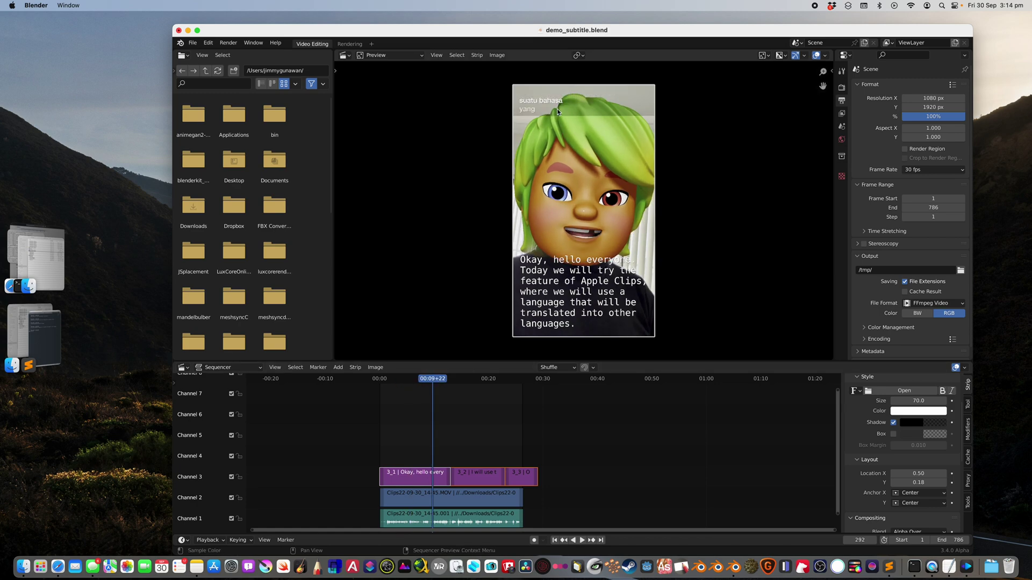
left_click(472, 378)
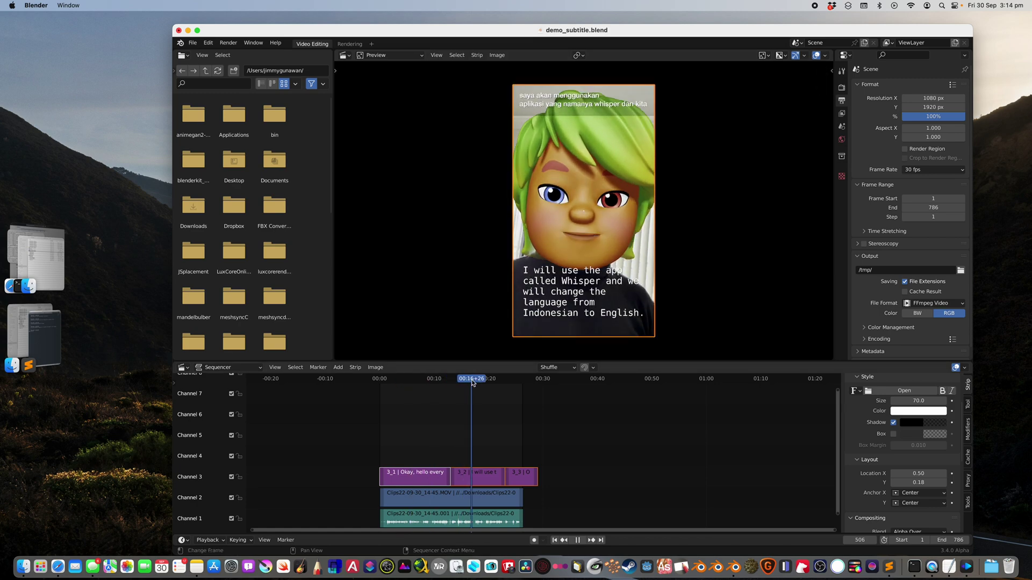
left_click(516, 379)
key("space")
left_click_drag(516, 379, 392, 380)
key("space")
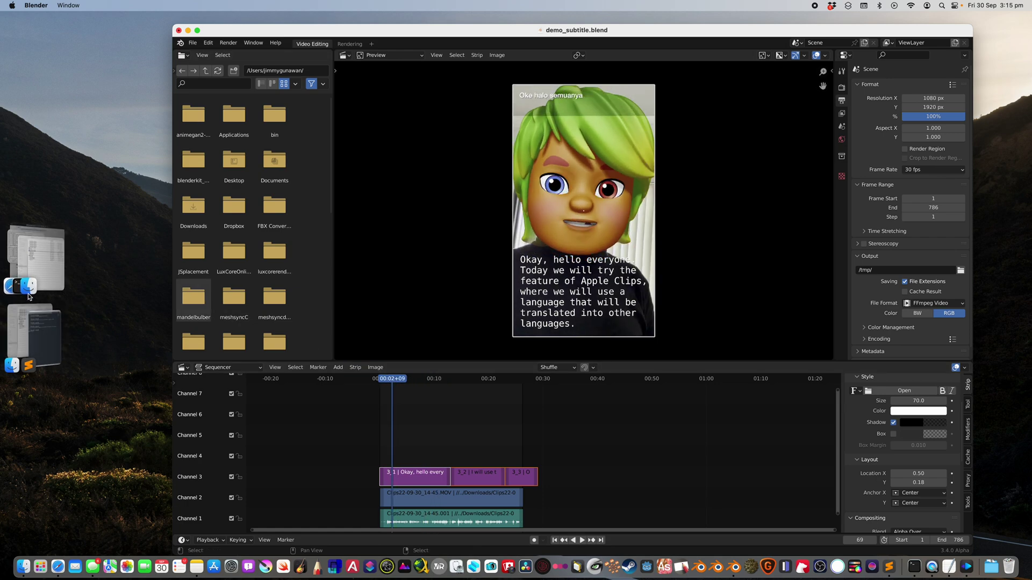
Step: View Blender Preferences on the Add-ons page, close it, and switch to the raw_audio Finder folder
left_click(209, 43)
left_click(228, 188)
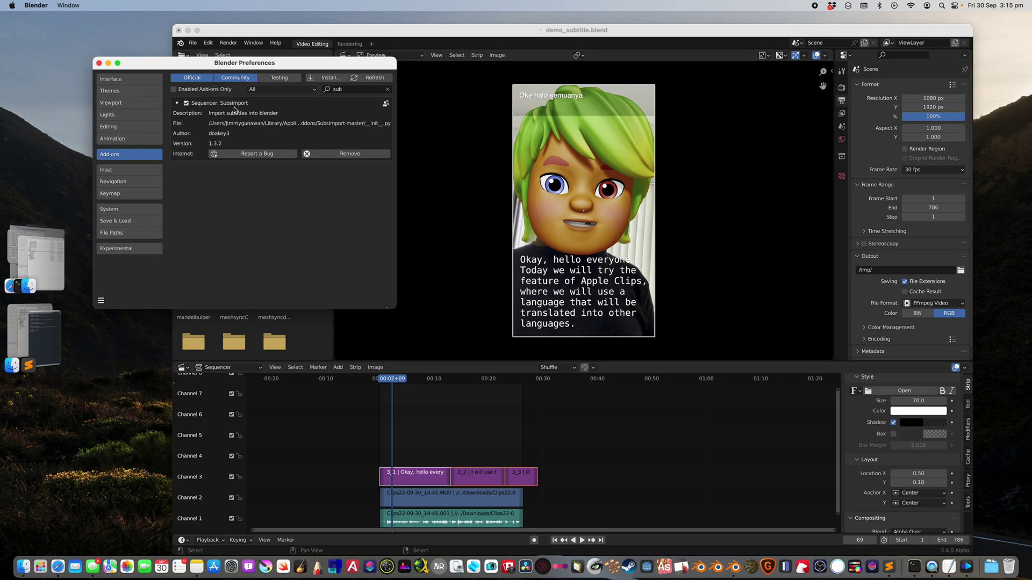
left_click(98, 64)
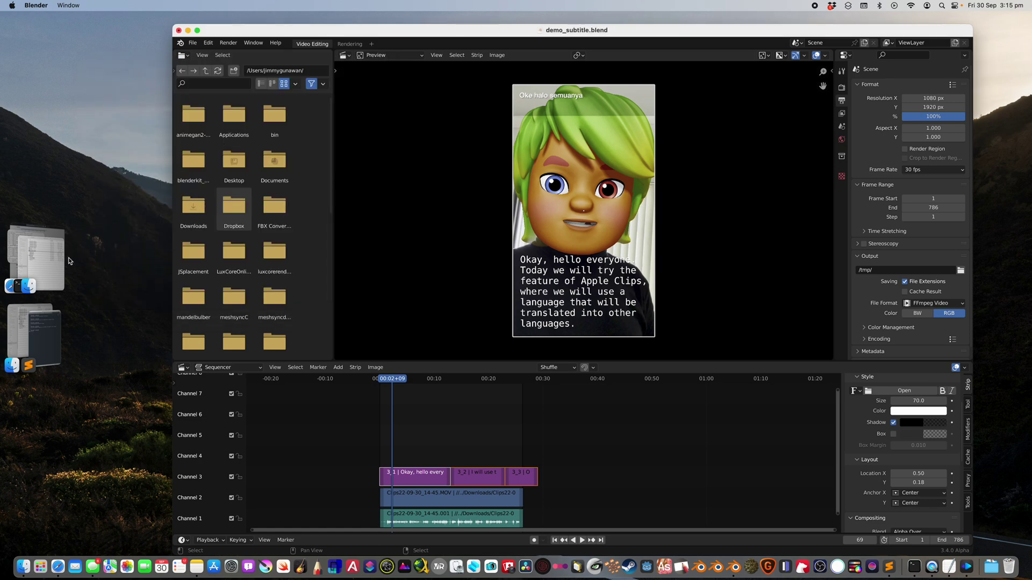
left_click(59, 323)
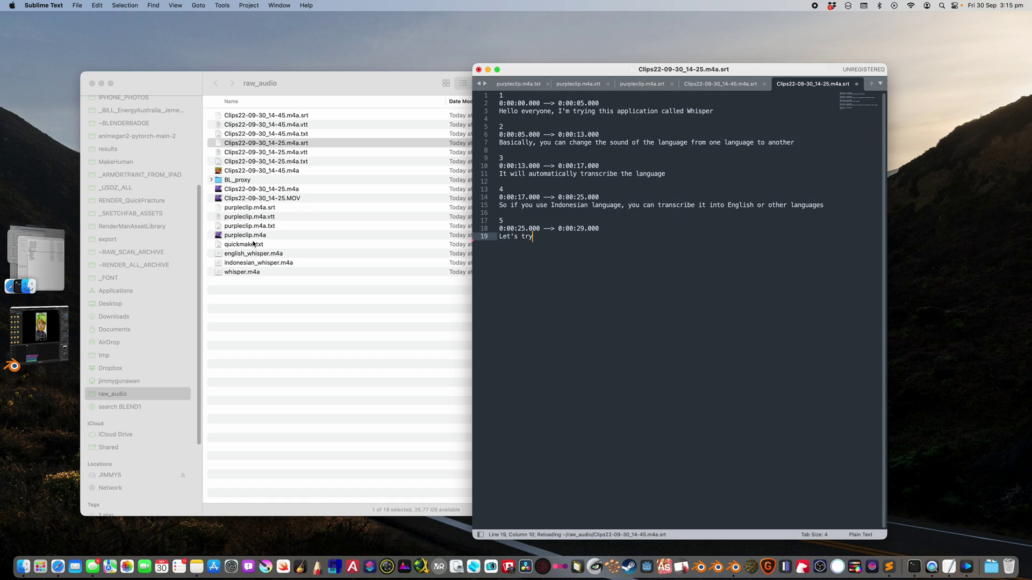
left_click(35, 258)
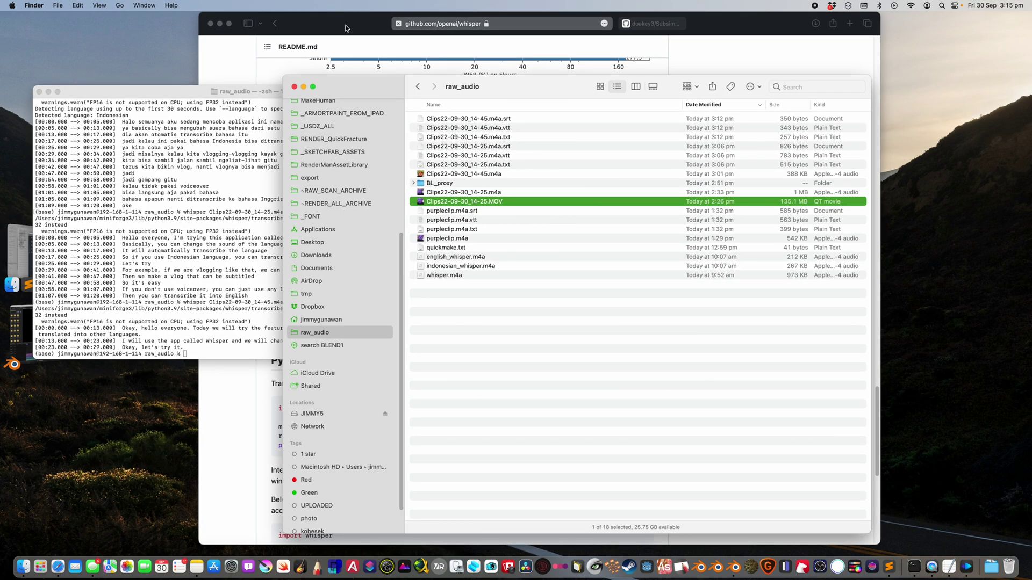
Step: Find the Whisper README's Setup pip install command, select it, then scroll to Available models
left_click(390, 42)
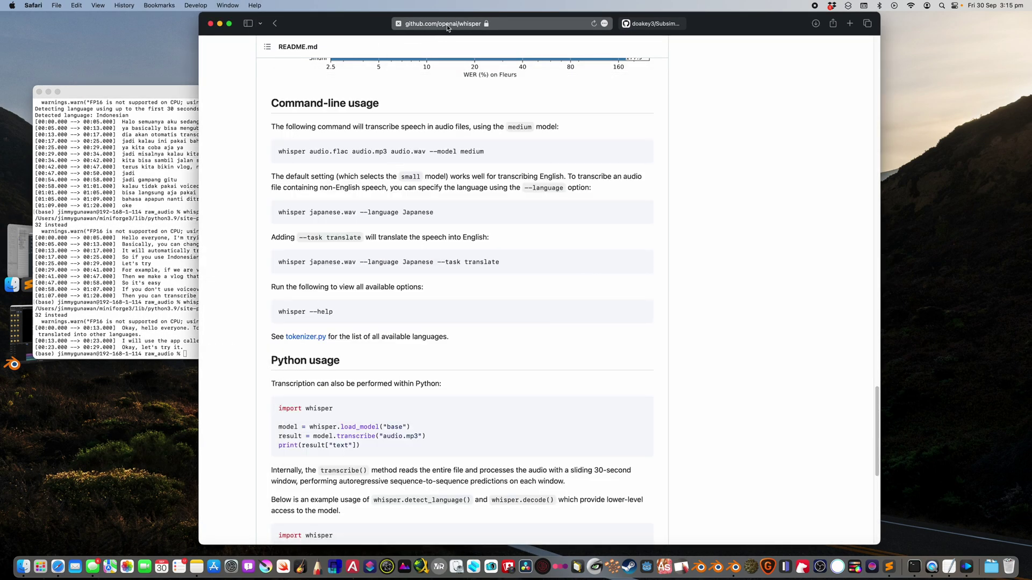
scroll(383, 184, "up", 10)
scroll(384, 184, "up", 15)
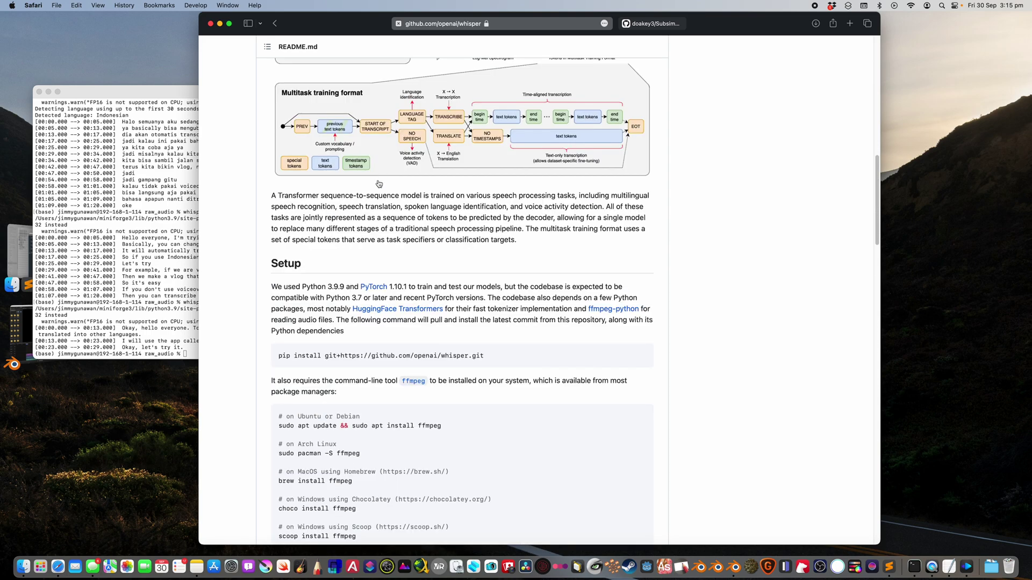
scroll(366, 252, "down", 4)
scroll(366, 253, "down", 3)
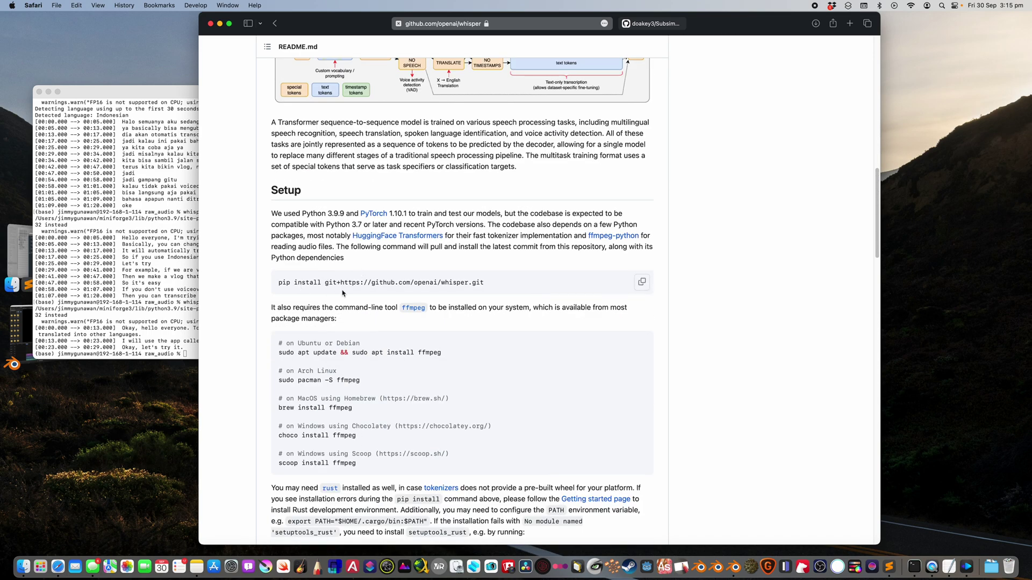
left_click_drag(280, 283, 481, 284)
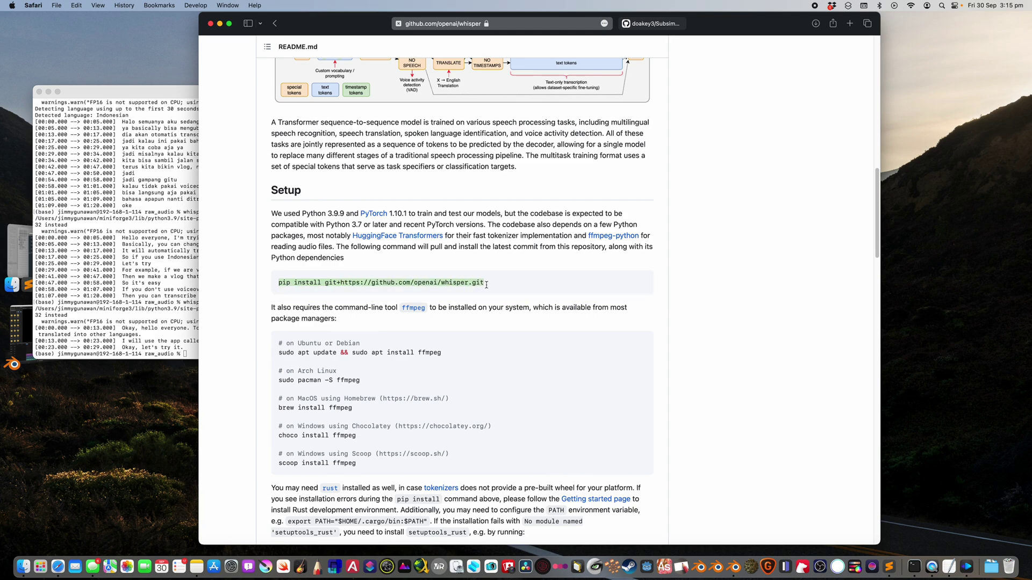
scroll(487, 290, "down", 9)
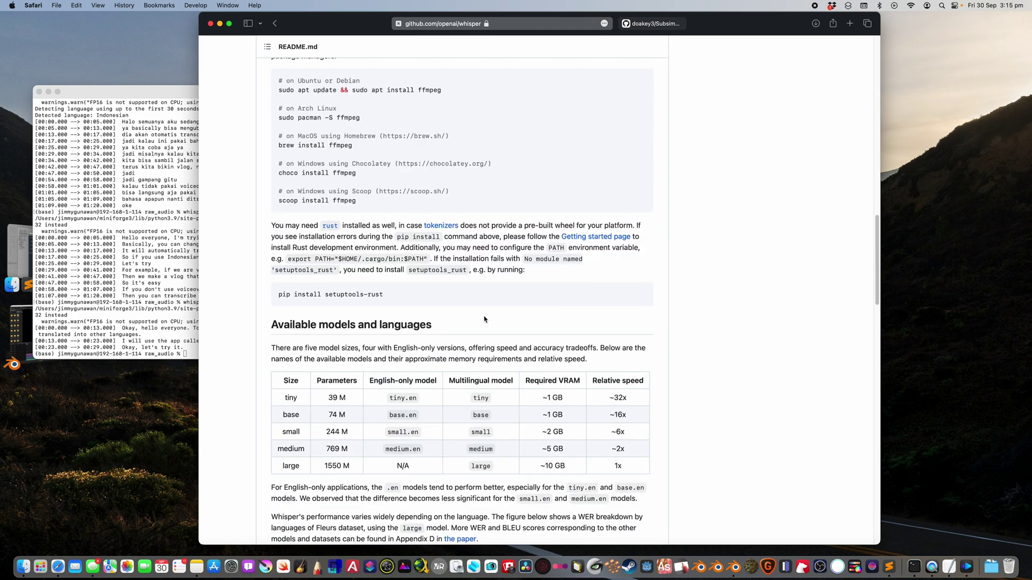
left_click(148, 334)
Step: Run bare whisper in Terminal, after a mistyped 'whip', and enlarge the window to read its usage
type("whips")
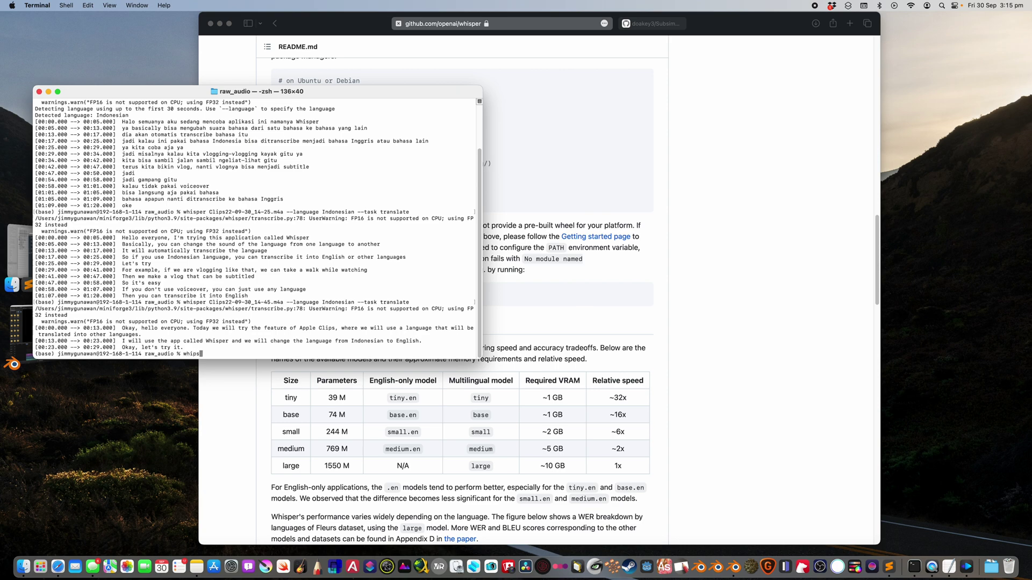
key("Return")
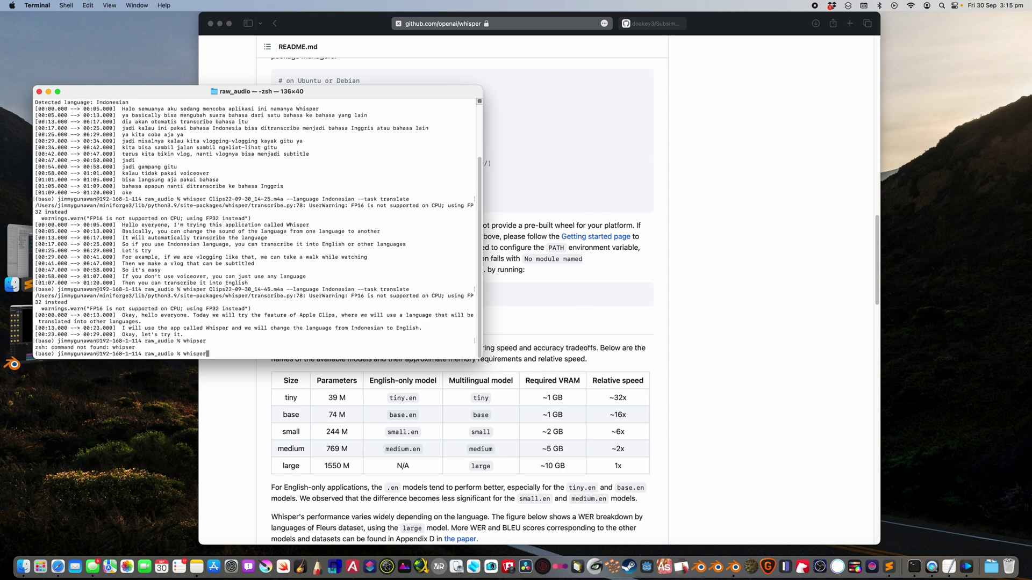
type("whisper")
key("Return")
left_click_drag(459, 360, 481, 462)
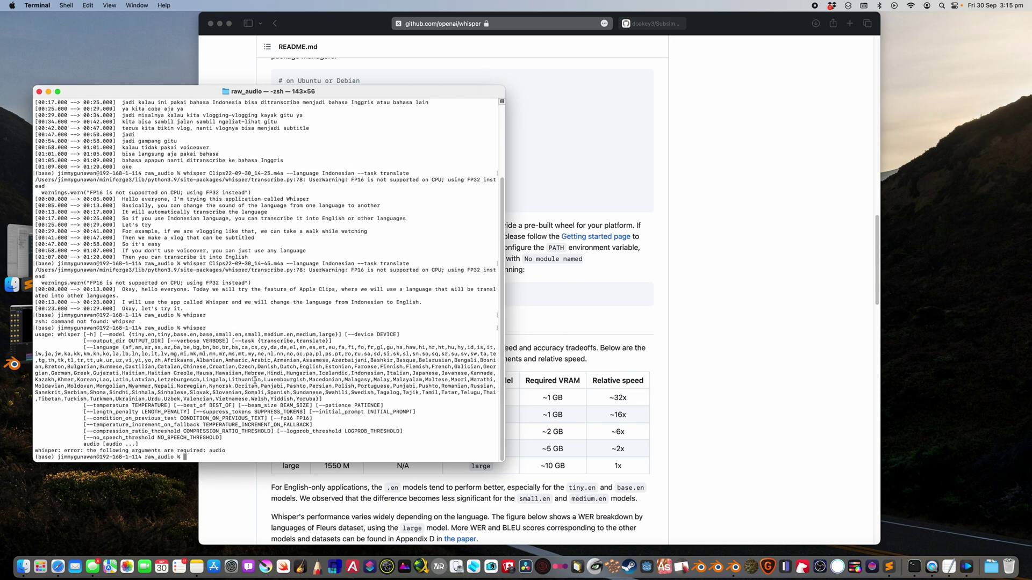
left_click(527, 325)
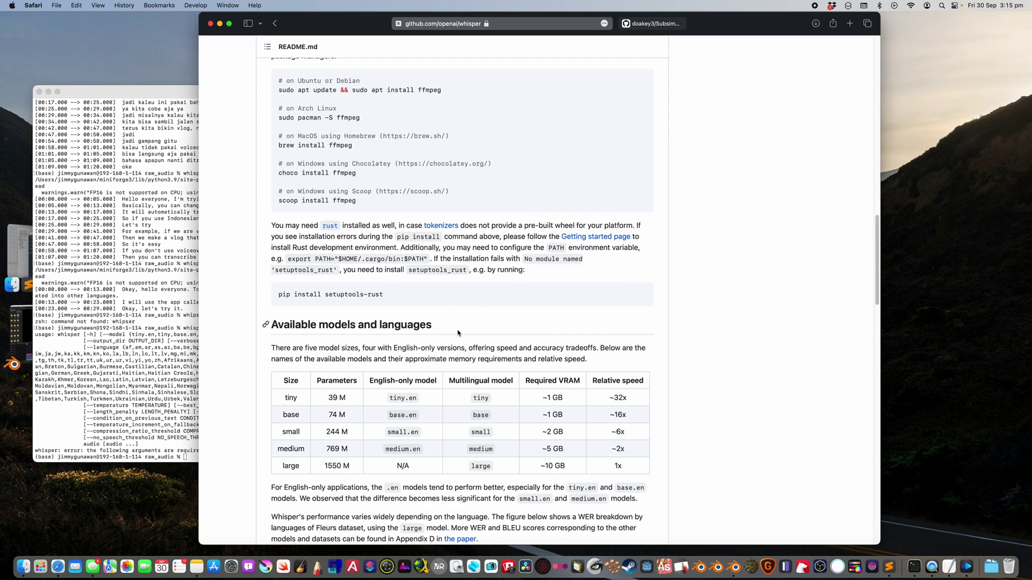
Step: Read the README's Command-line usage, Python usage and License sections, then return to Blender
scroll(396, 326, "down", 15)
scroll(530, 355, "down", 3)
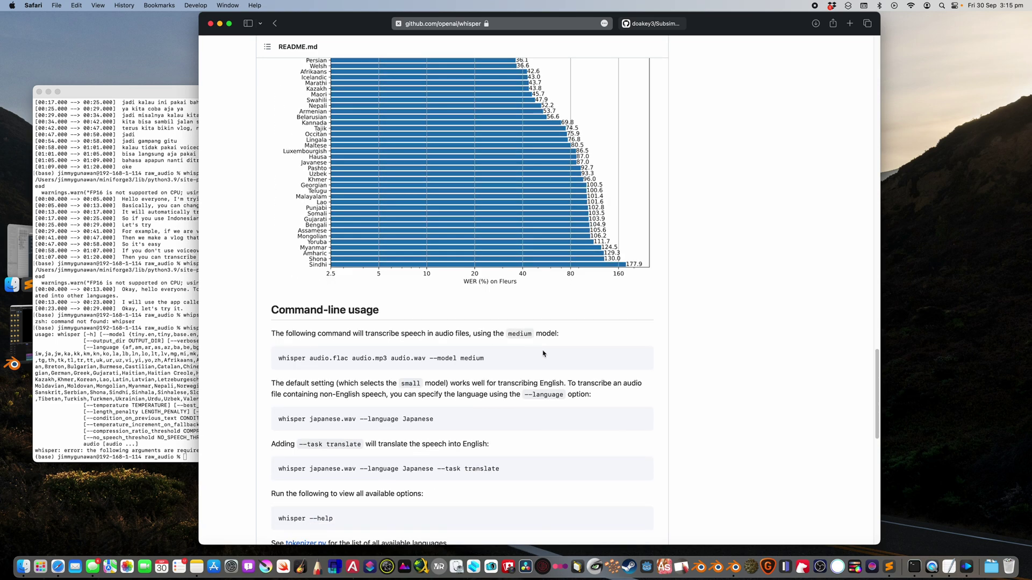
scroll(543, 353, "down", 8)
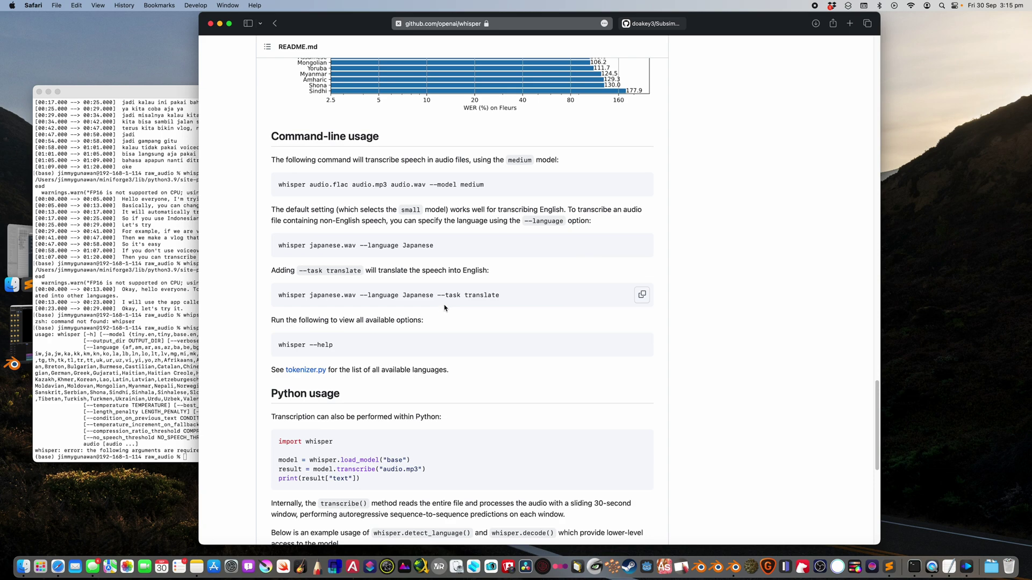
scroll(399, 316, "down", 14)
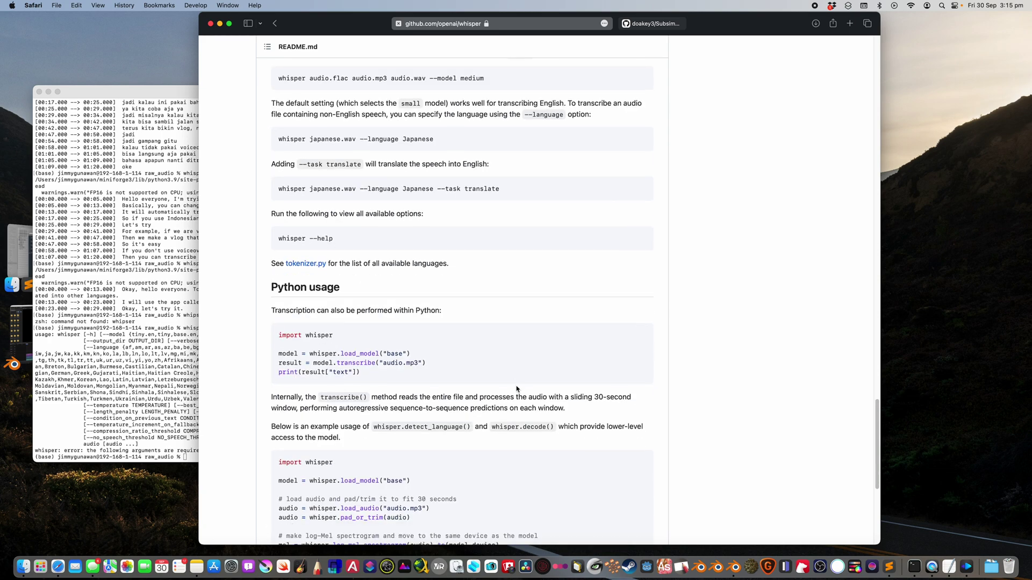
scroll(441, 323, "down", 5)
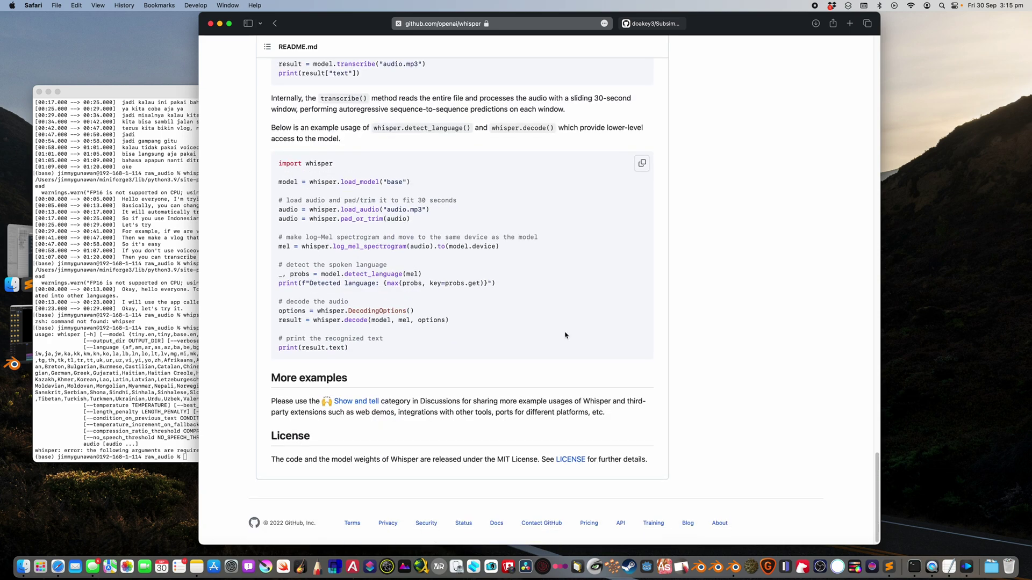
scroll(570, 337, "up", 20)
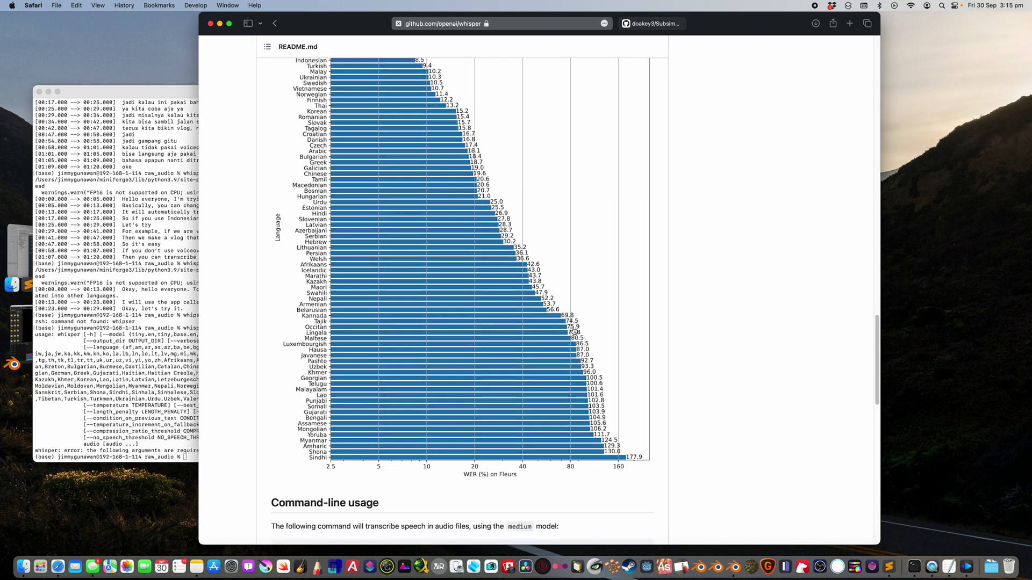
scroll(575, 337, "down", 19)
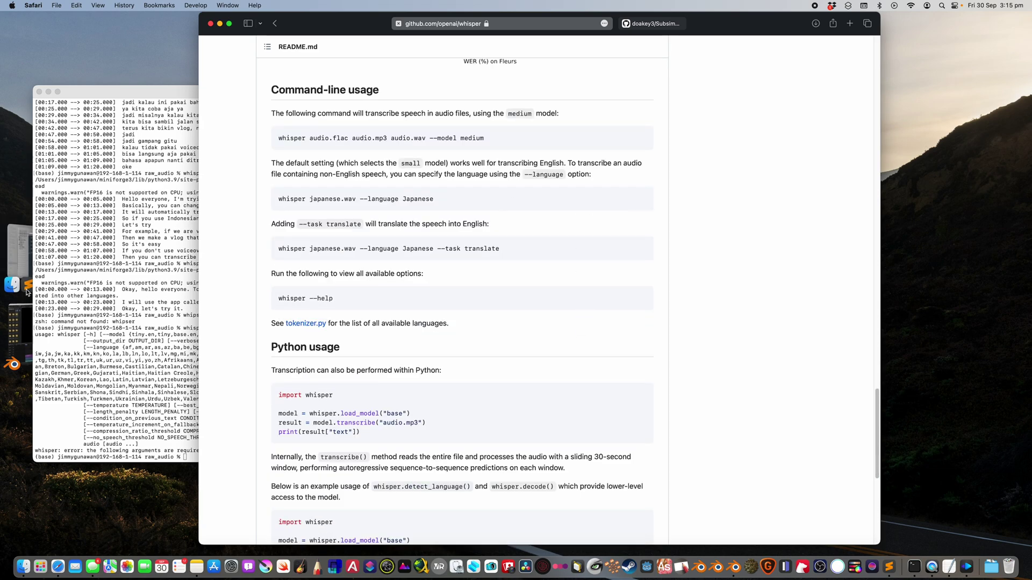
left_click(24, 325)
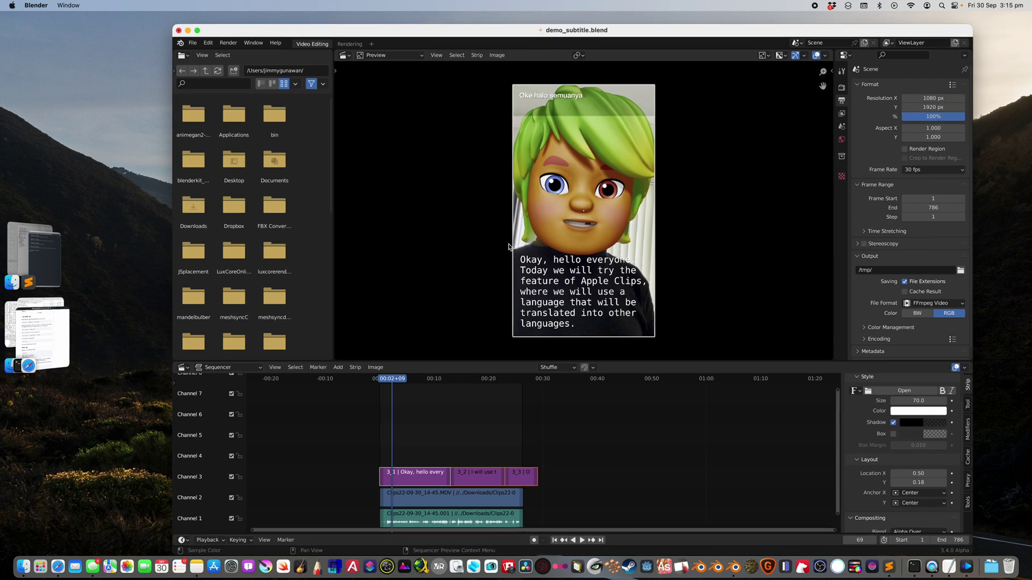